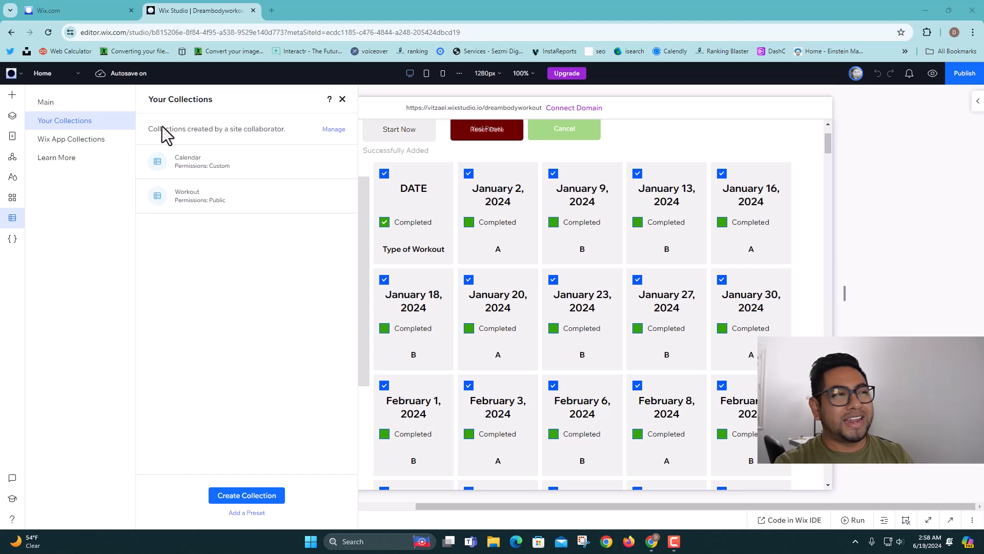
Open the CMS list of collections created by site collaborators.
left_click(23, 221)
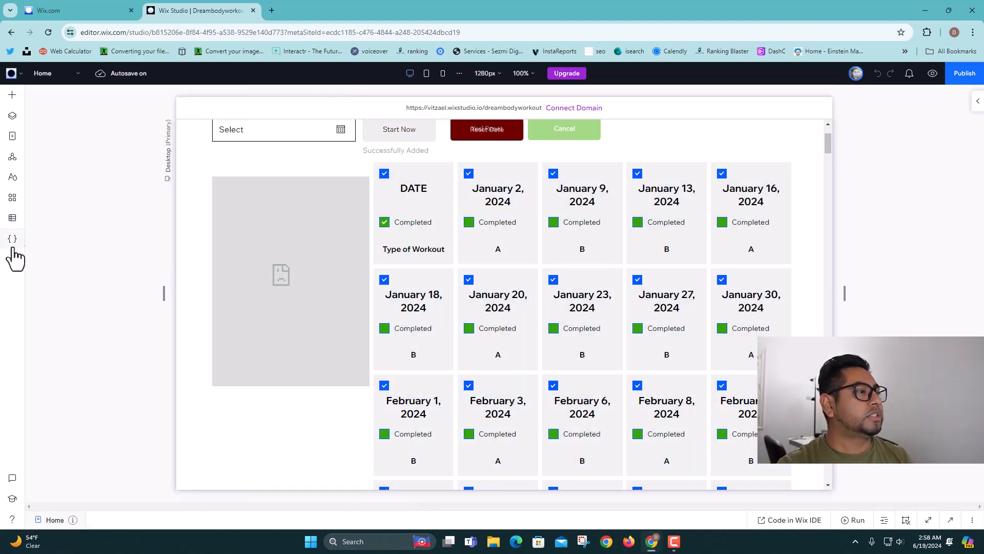
left_click(13, 219)
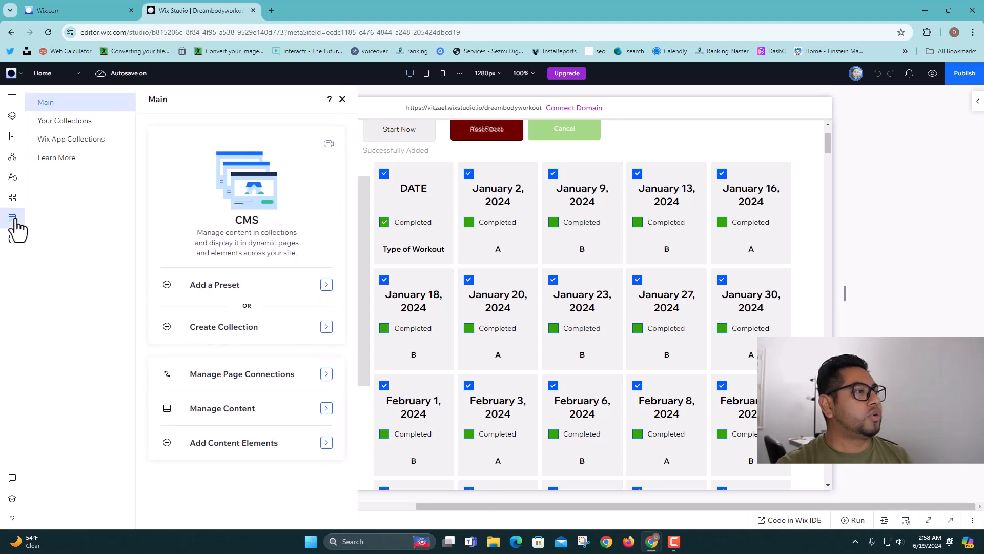
left_click(54, 122)
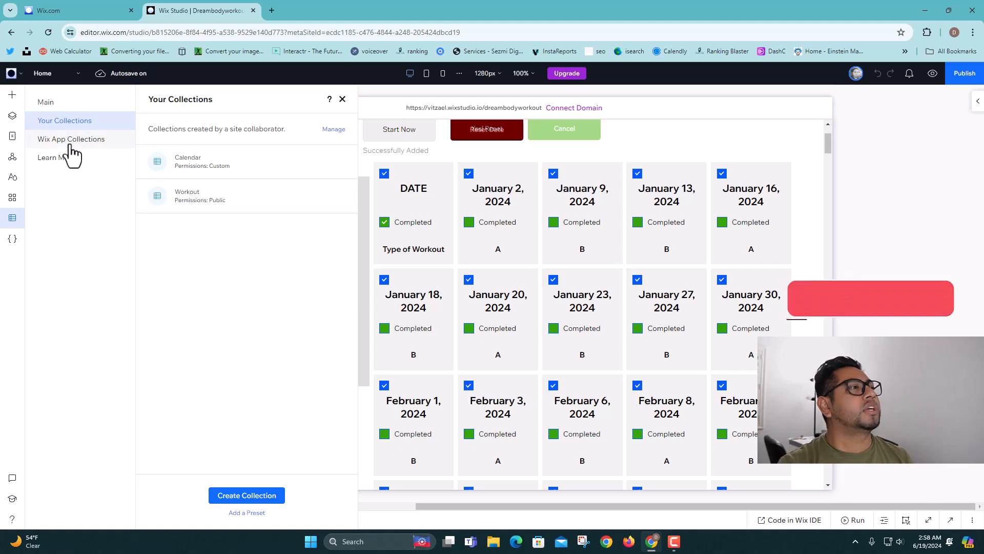
left_click(67, 141)
left_click(78, 126)
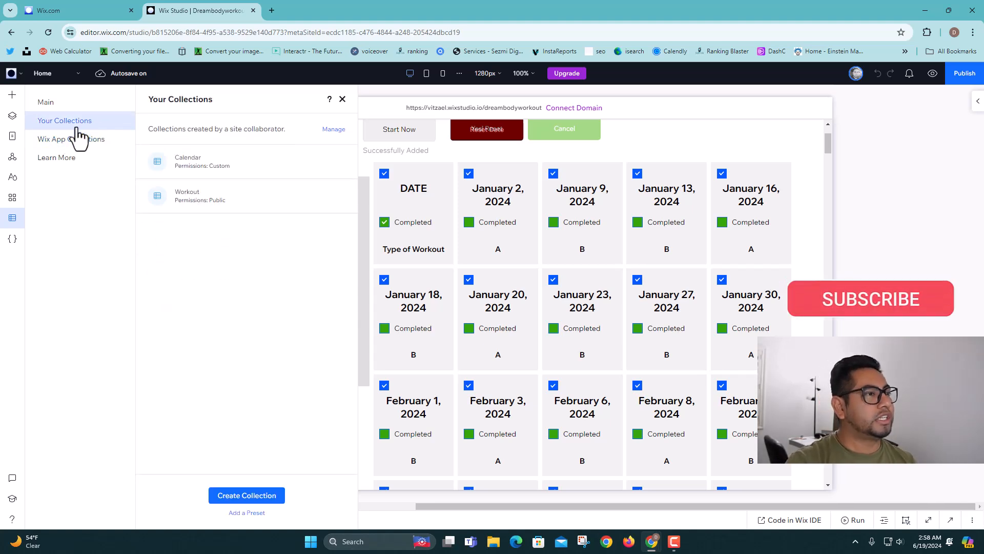
Hide the Wix App Collections in the advanced settings of the CMS and close the manager.
left_click(333, 132)
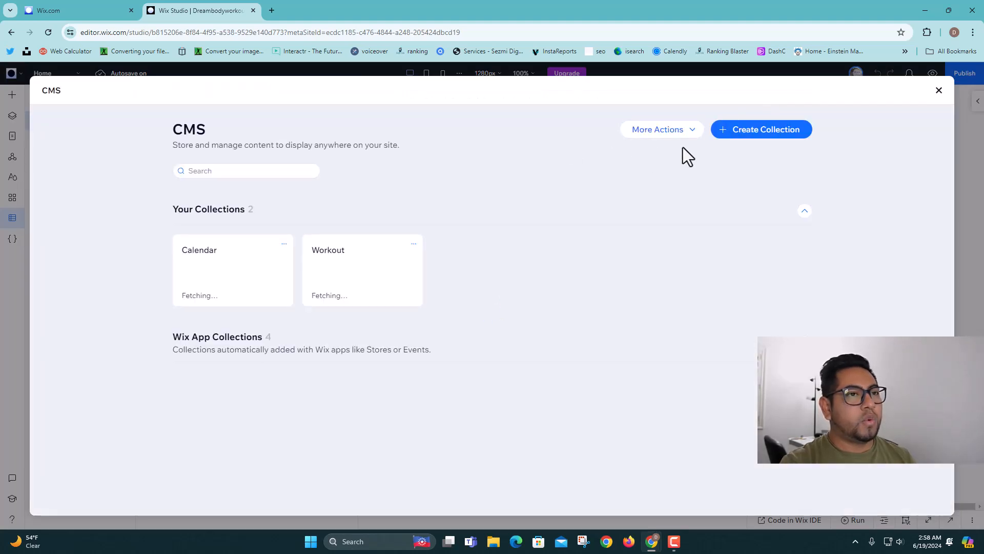
left_click(677, 133)
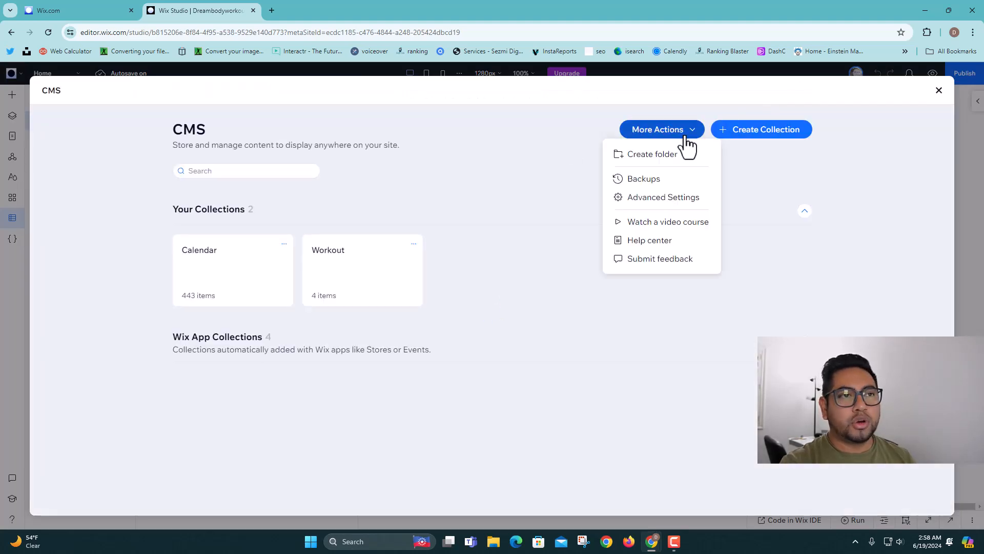
left_click(659, 201)
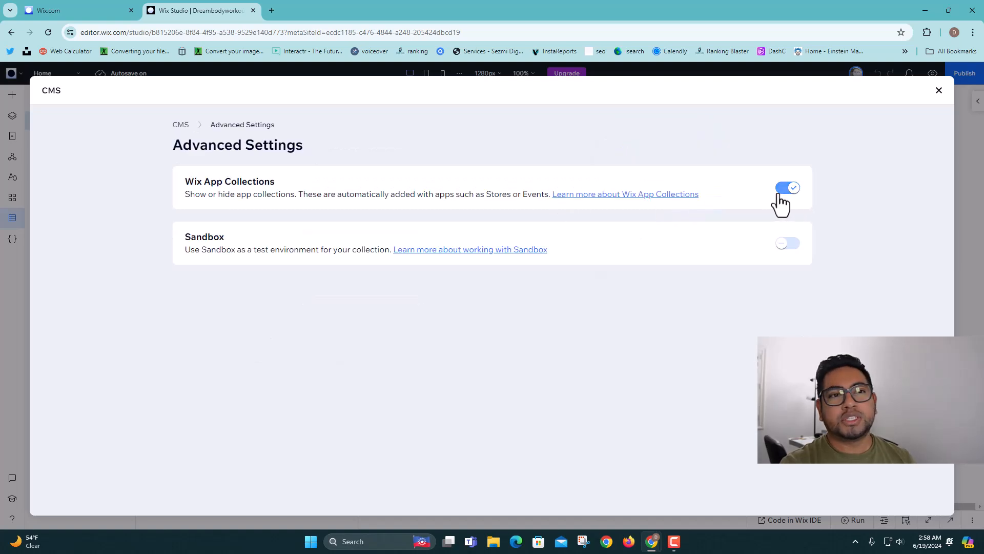
left_click(794, 191)
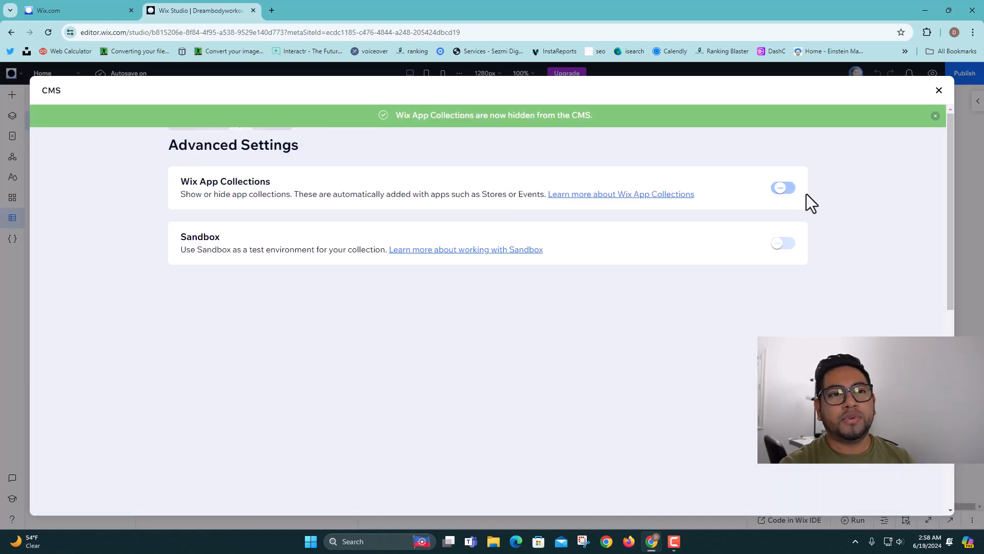
left_click(938, 90)
Check which collections a new Reference field in the Calendar collection can link to, and discard the field.
left_click(231, 174)
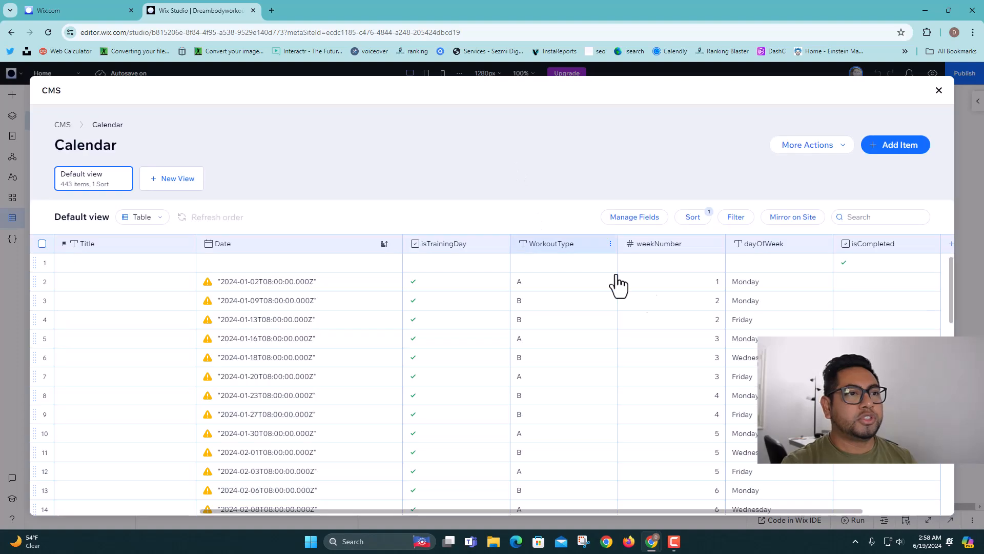
left_click_drag(581, 511, 756, 511)
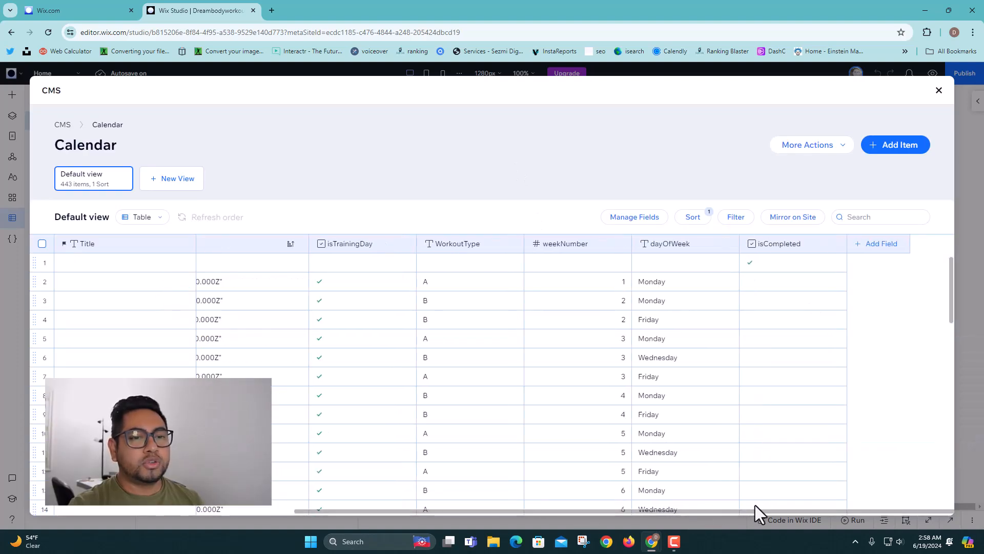
left_click(874, 246)
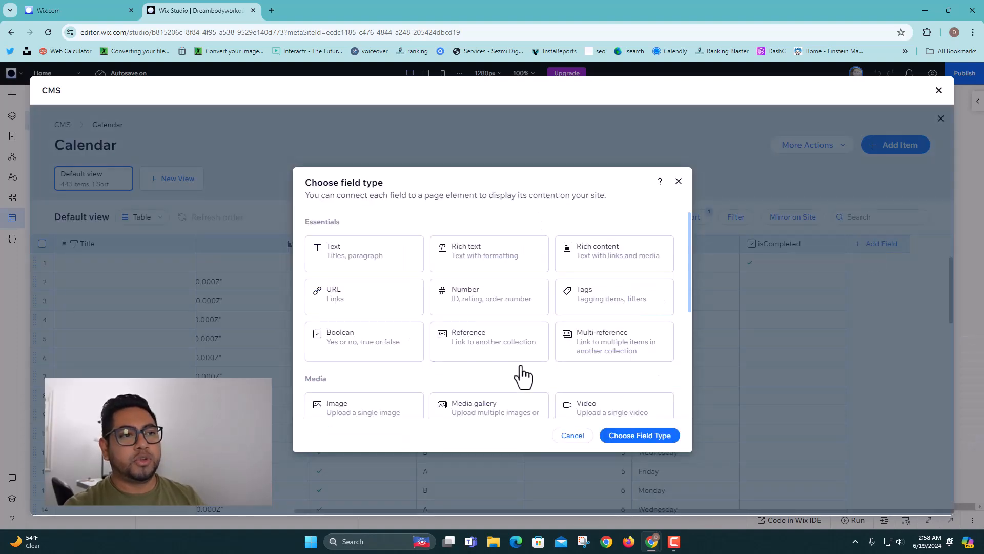
left_click(487, 353)
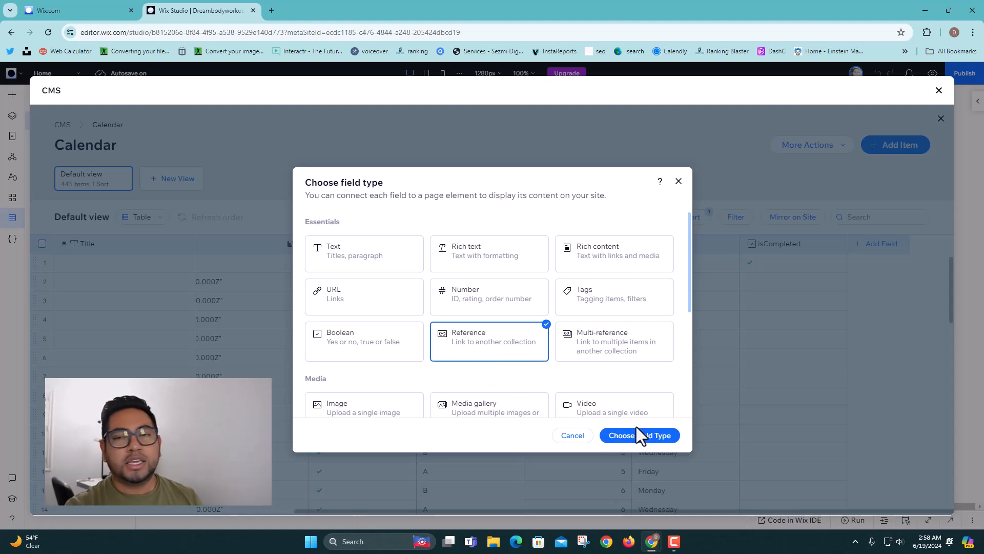
left_click(665, 439)
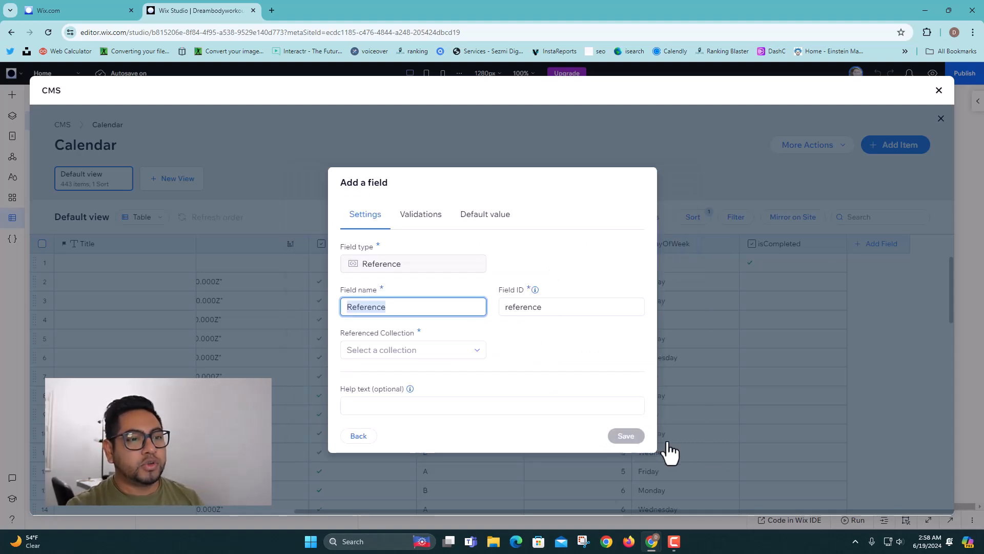
left_click(479, 352)
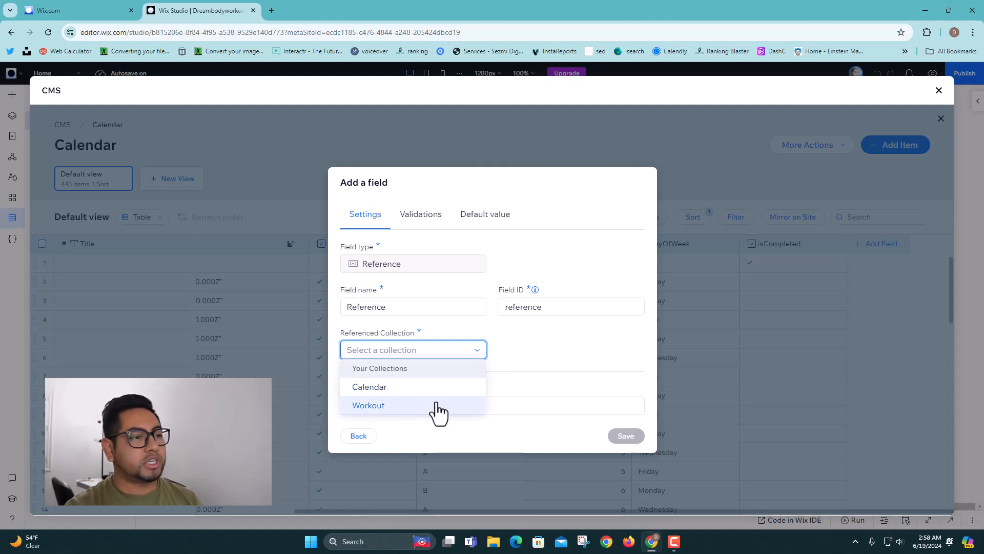
left_click(373, 437)
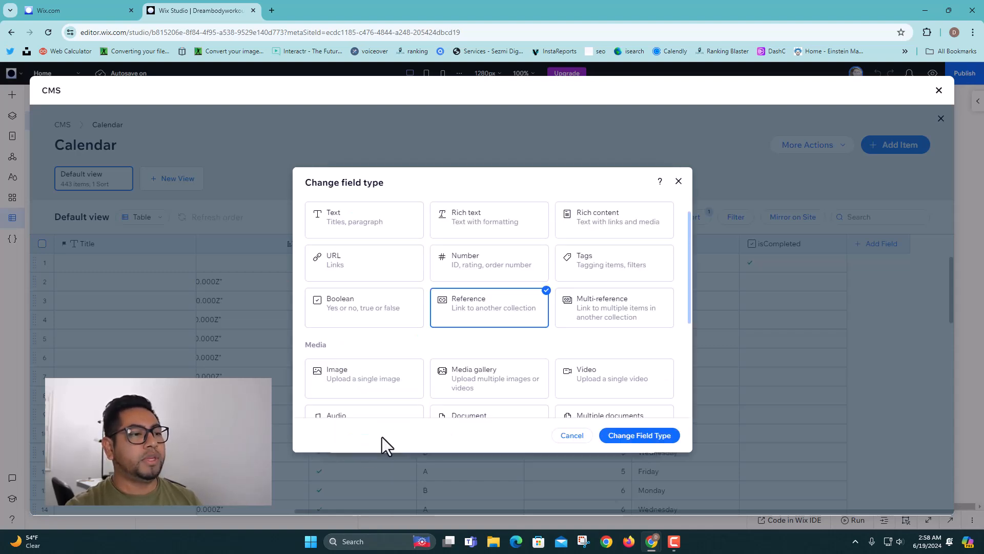
left_click(678, 181)
left_click(936, 89)
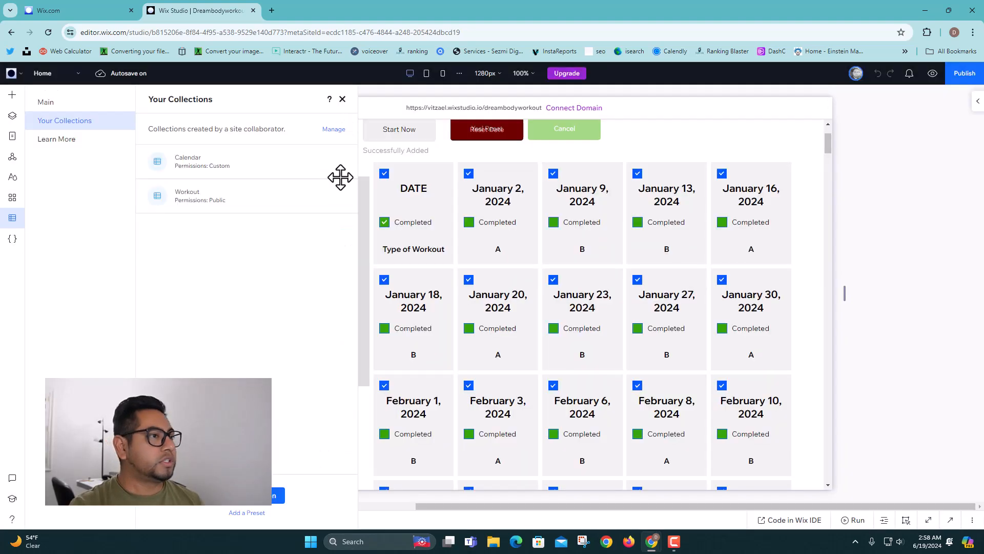
Show the Wix App Collections in the advanced settings of the CMS and close the manager.
left_click(334, 130)
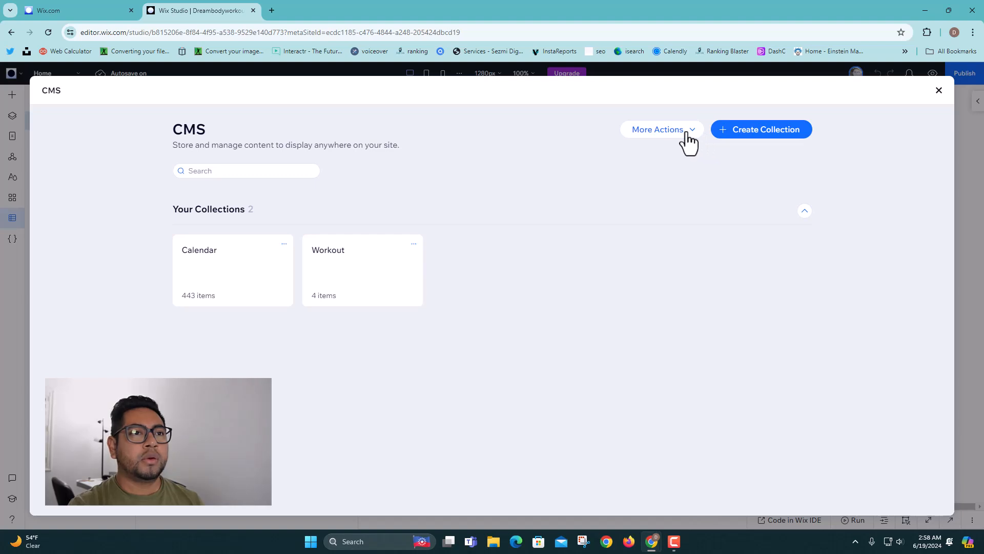
left_click(685, 136)
left_click(656, 197)
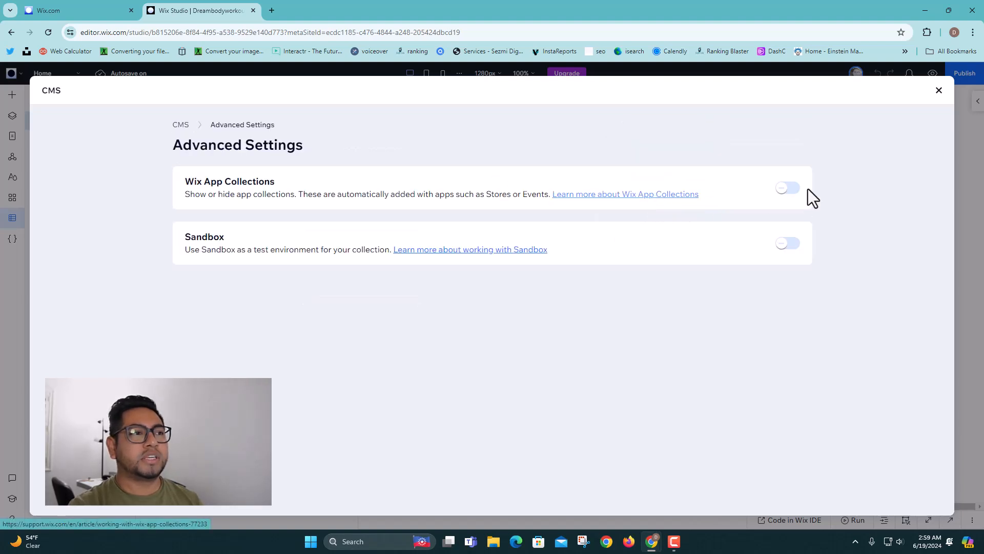
left_click(793, 189)
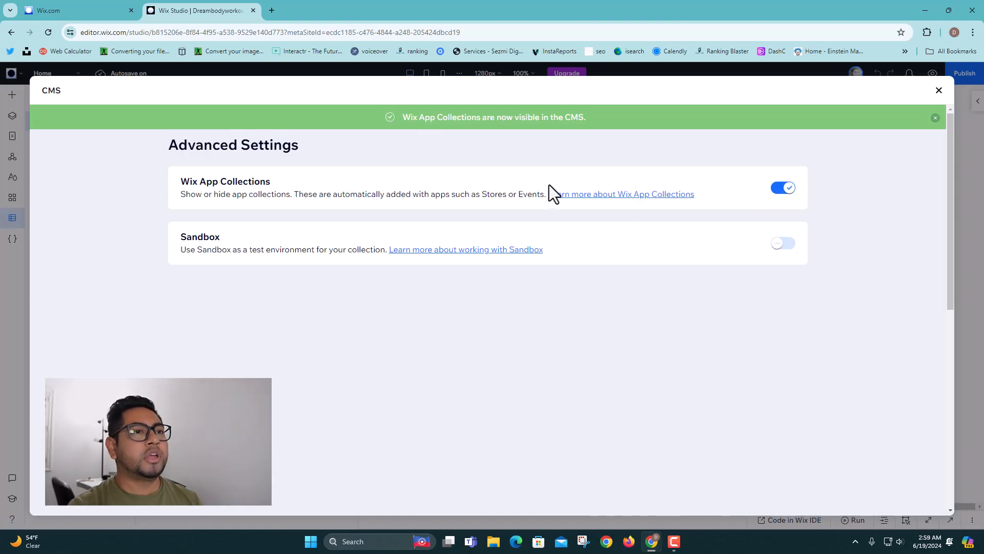
left_click(940, 93)
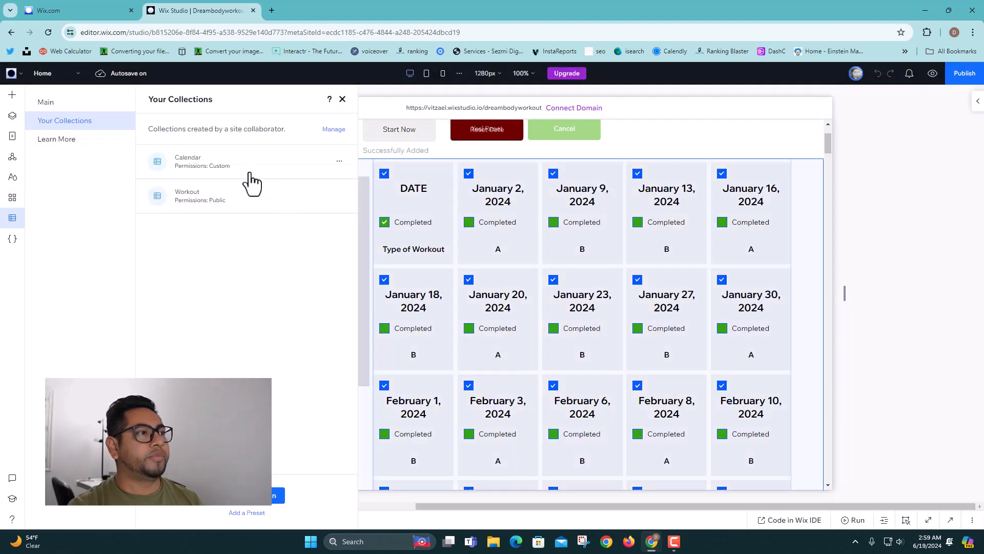
Add a Reference field to the Calendar collection, linked to the PrivateMembersData app collection, and close the collection.
left_click(250, 172)
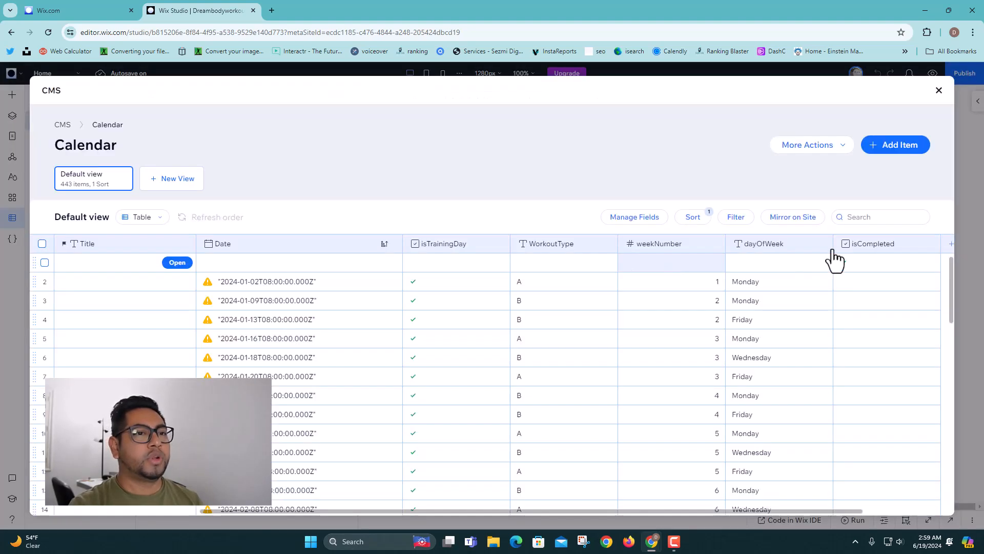
left_click_drag(686, 511, 883, 272)
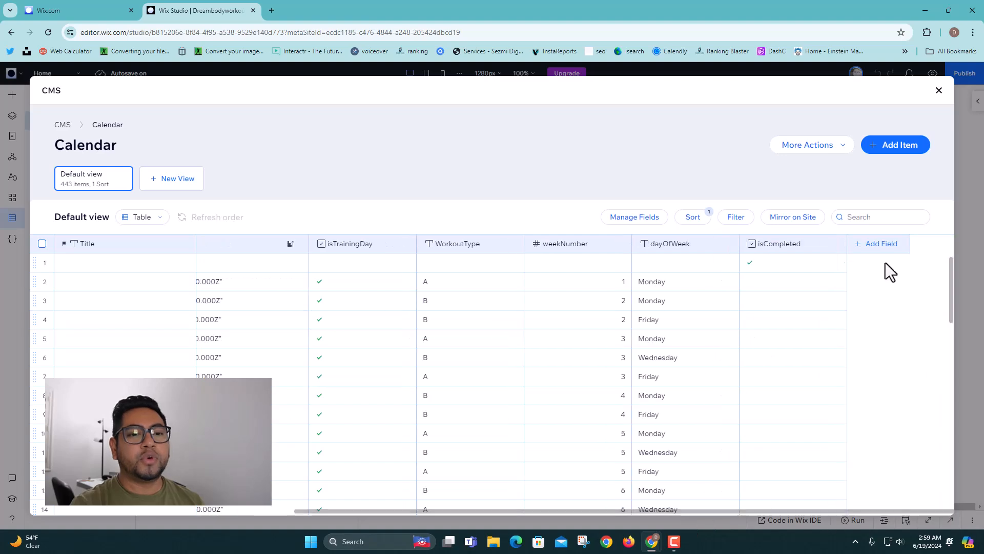
left_click(887, 245)
left_click(493, 352)
scroll(496, 349, "down", 1)
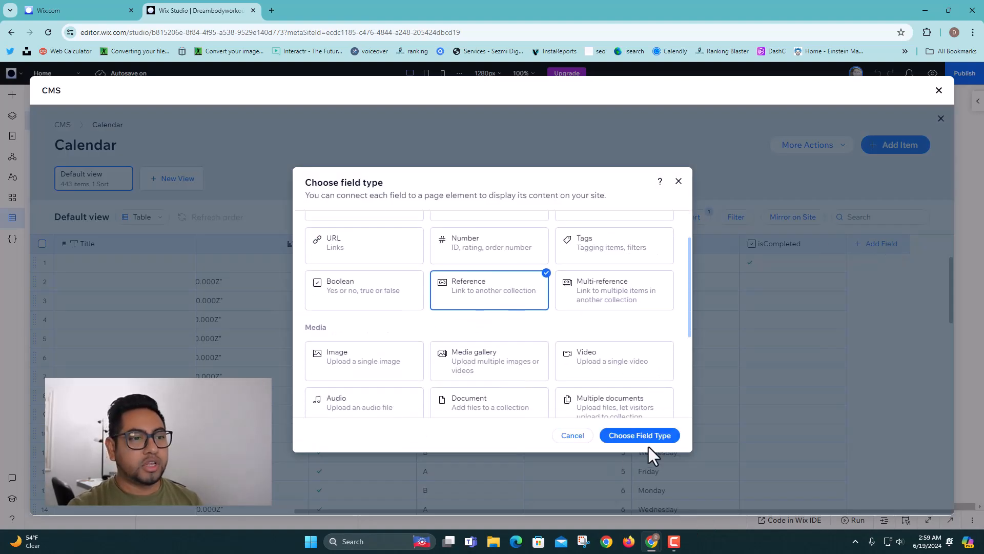
left_click(641, 436)
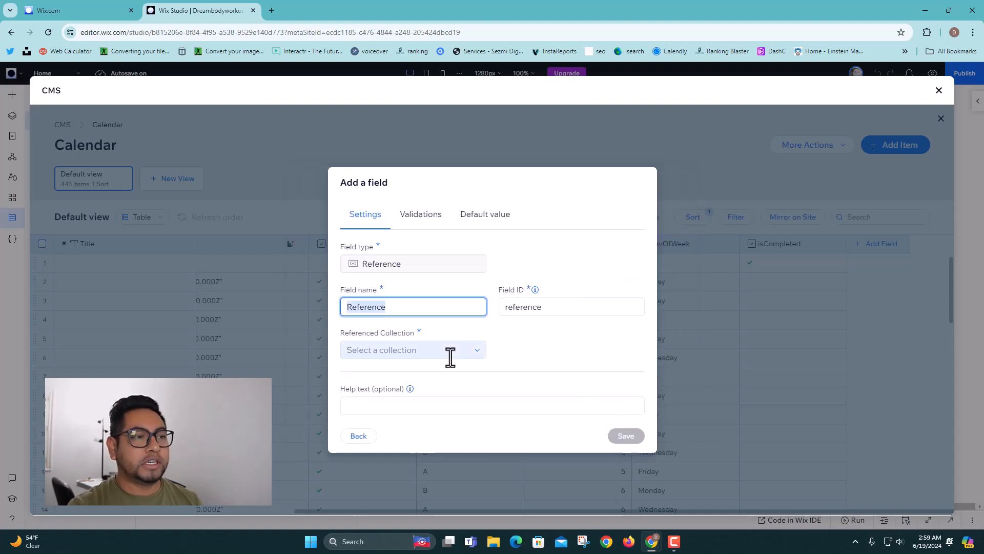
left_click(451, 350)
scroll(471, 410, "down", 1)
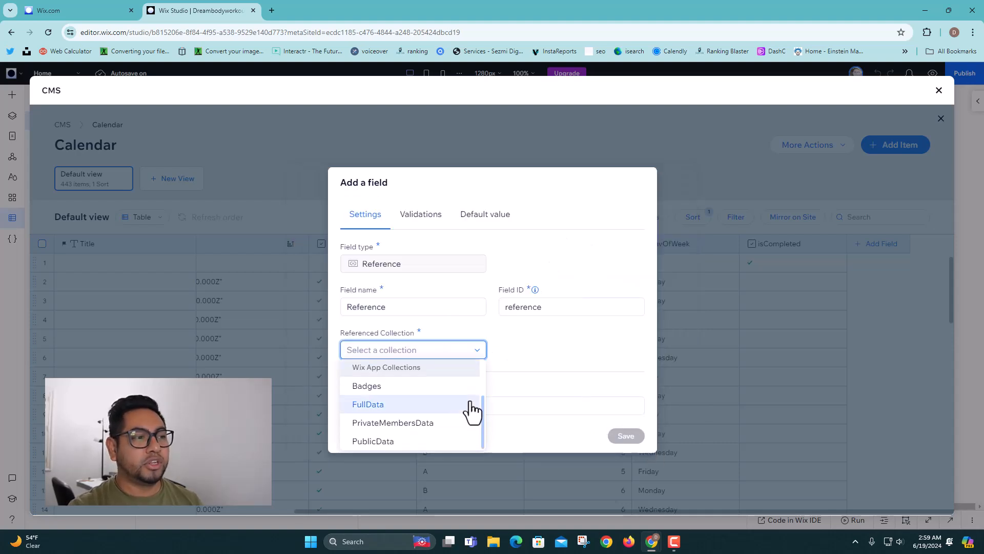
left_click(408, 424)
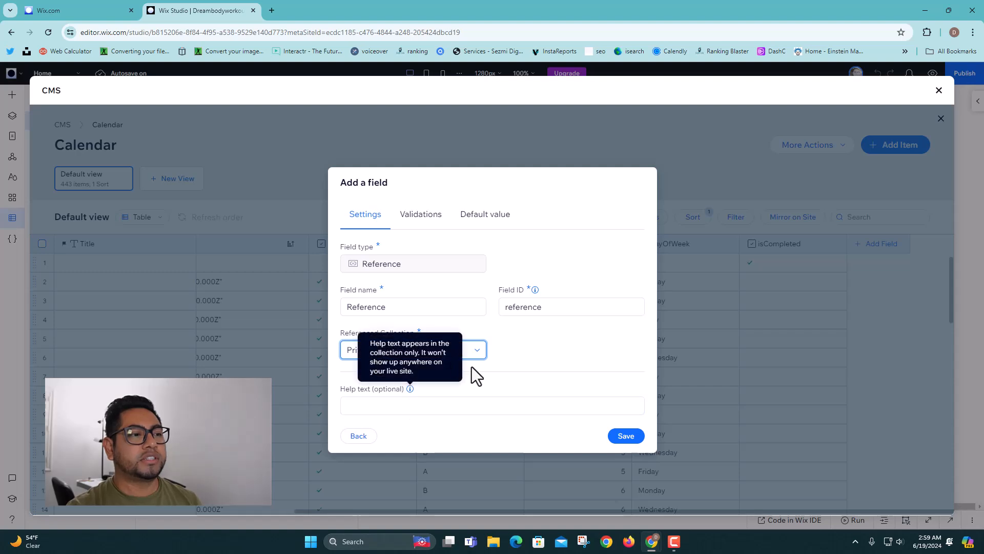
left_click(614, 442)
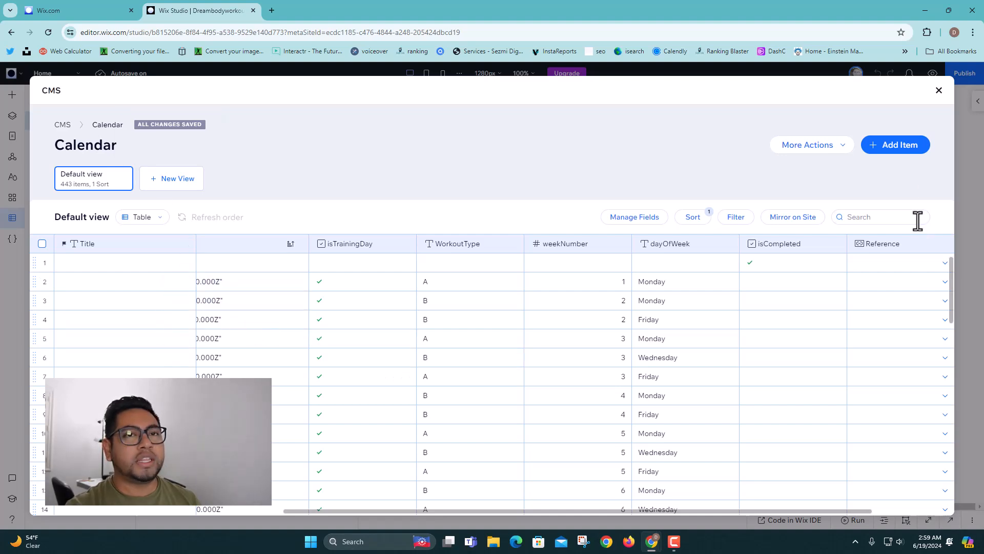
left_click(939, 91)
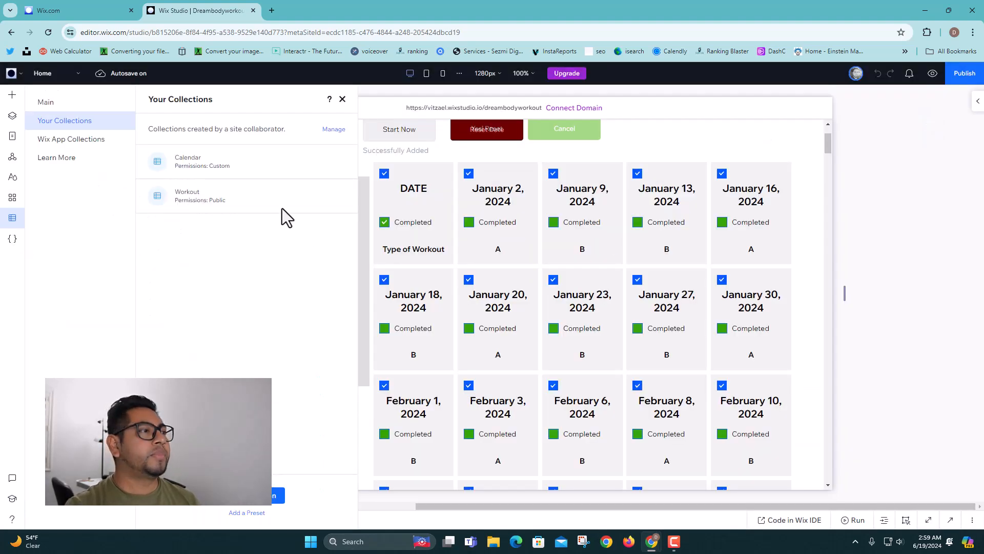
Turn on Control item visibility in the Calendar collection's settings and save.
left_click(339, 162)
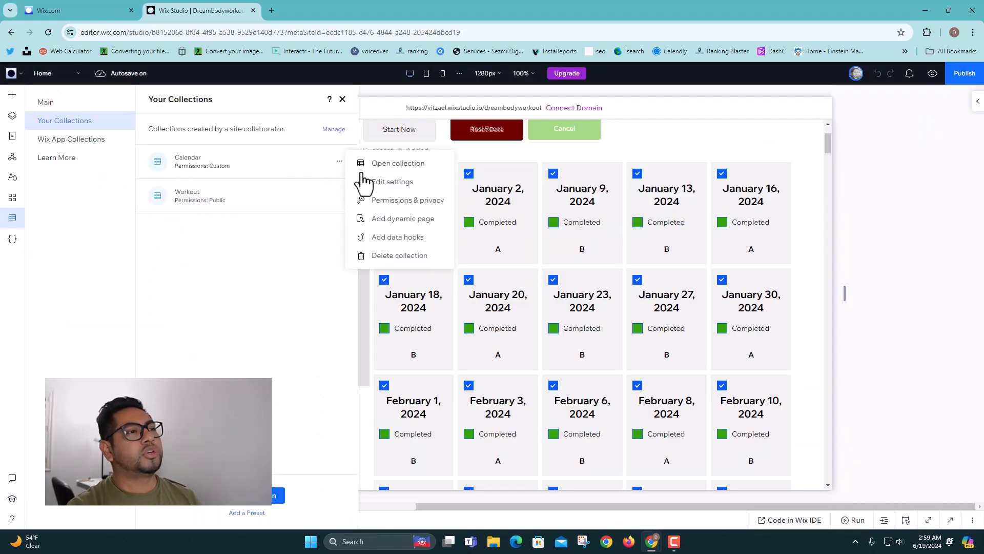
left_click(393, 183)
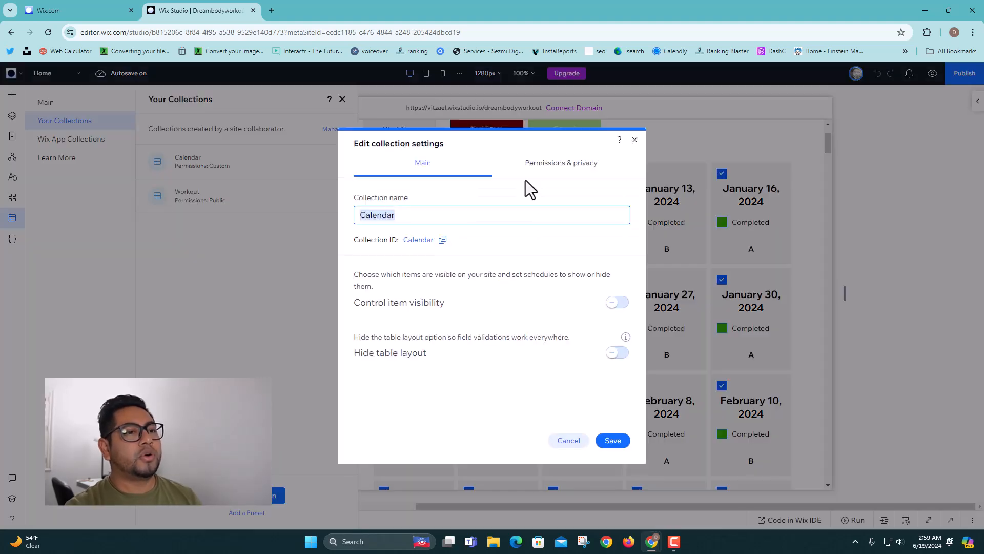
left_click(350, 306)
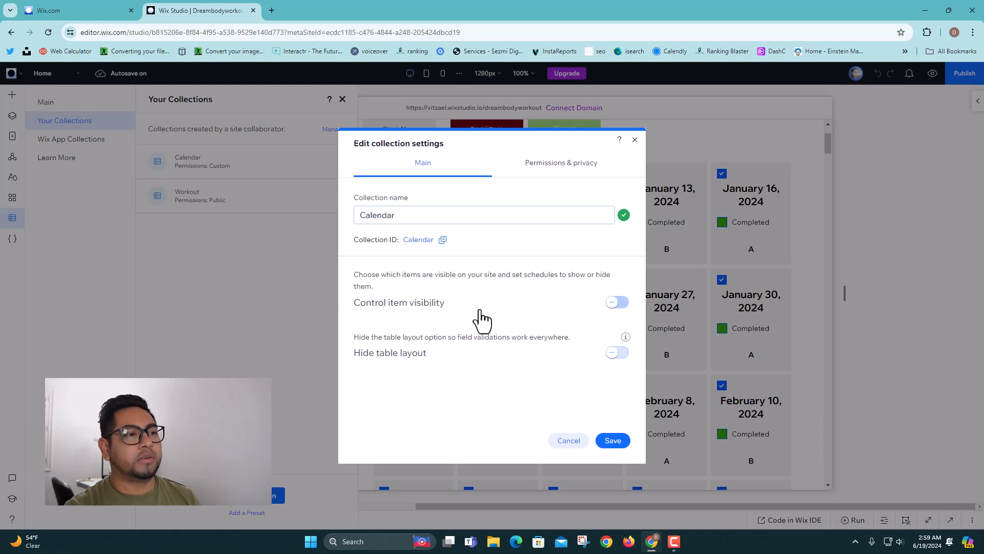
left_click(618, 303)
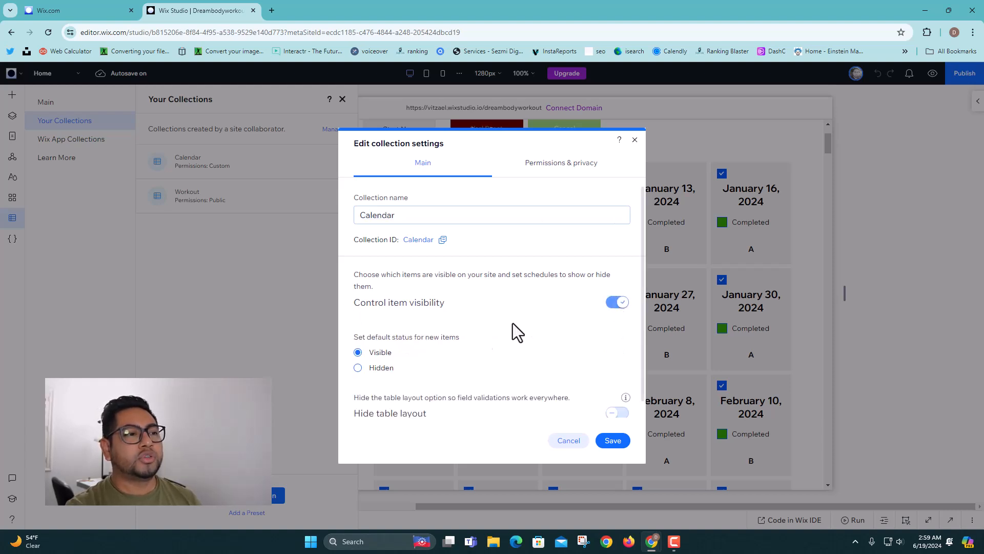
left_click(615, 446)
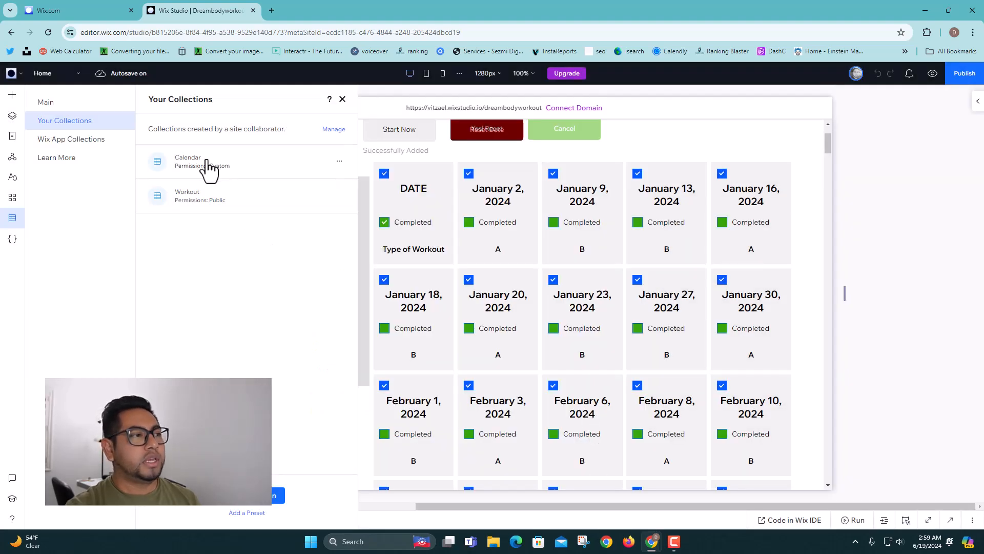
Open the Calendar collection and schedule its first item to be hidden on June 21, 2024 at 3:30 AM.
left_click(206, 161)
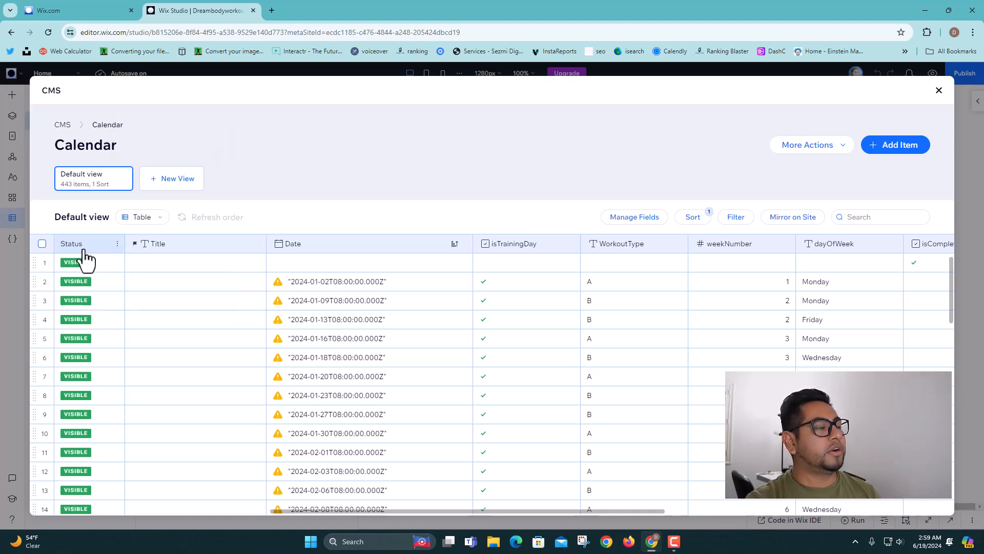
left_click(110, 266)
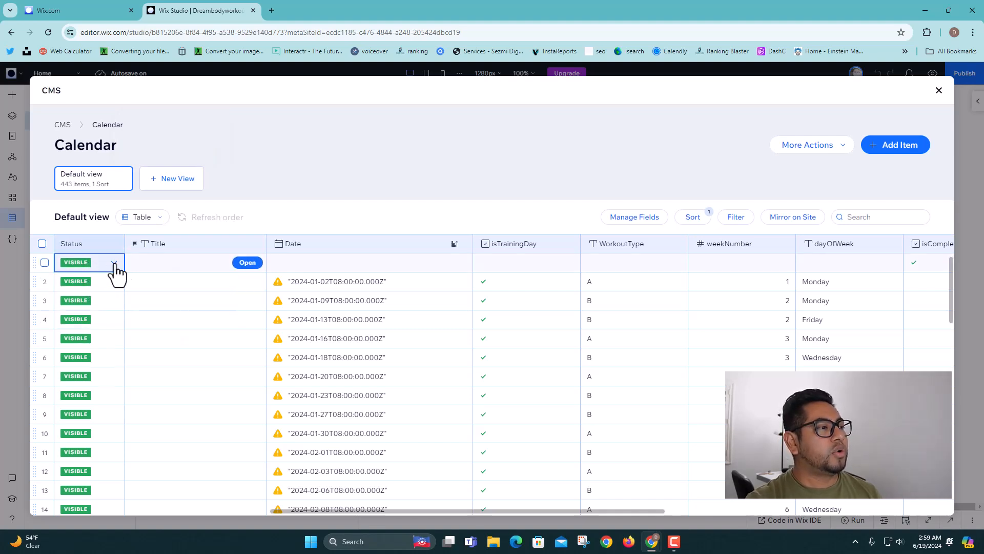
left_click(114, 264)
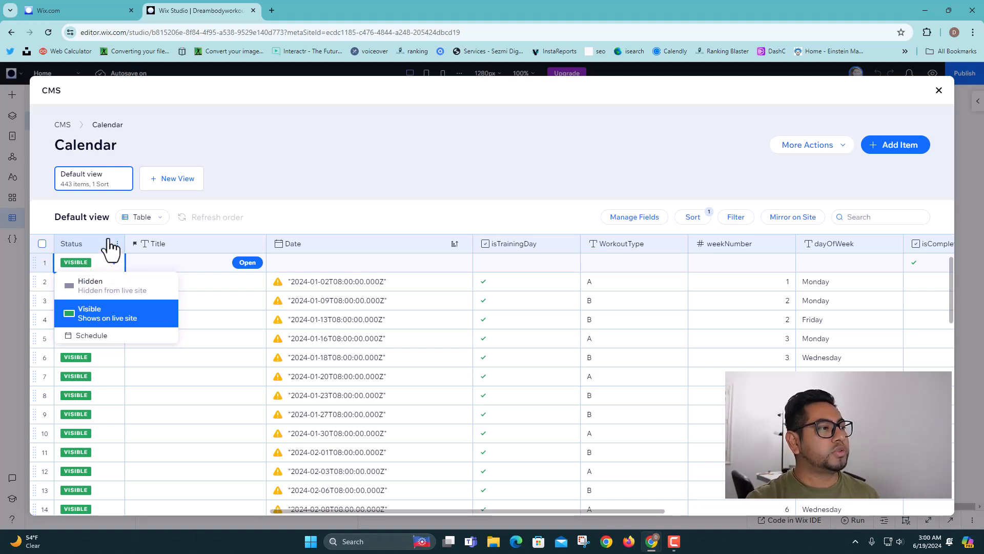
left_click(92, 336)
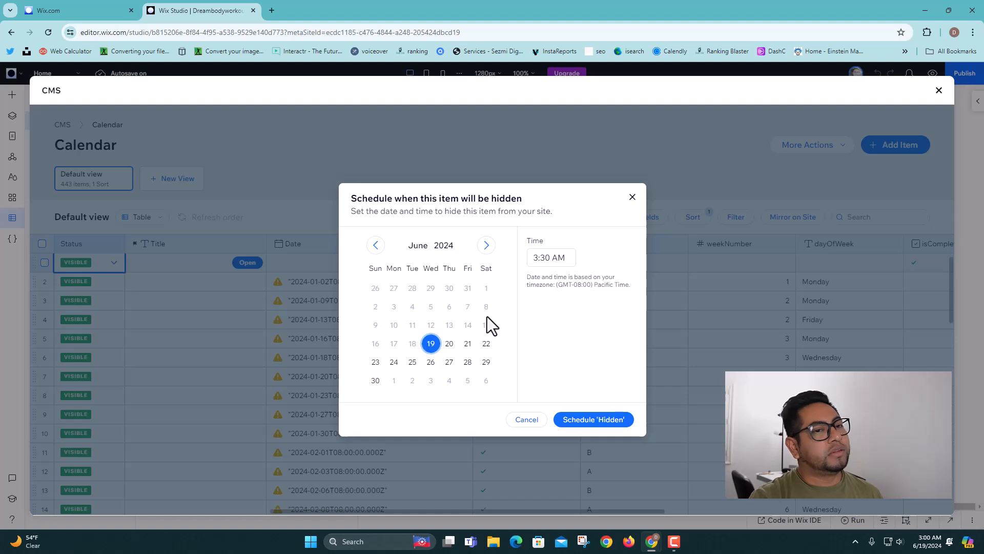
left_click(468, 343)
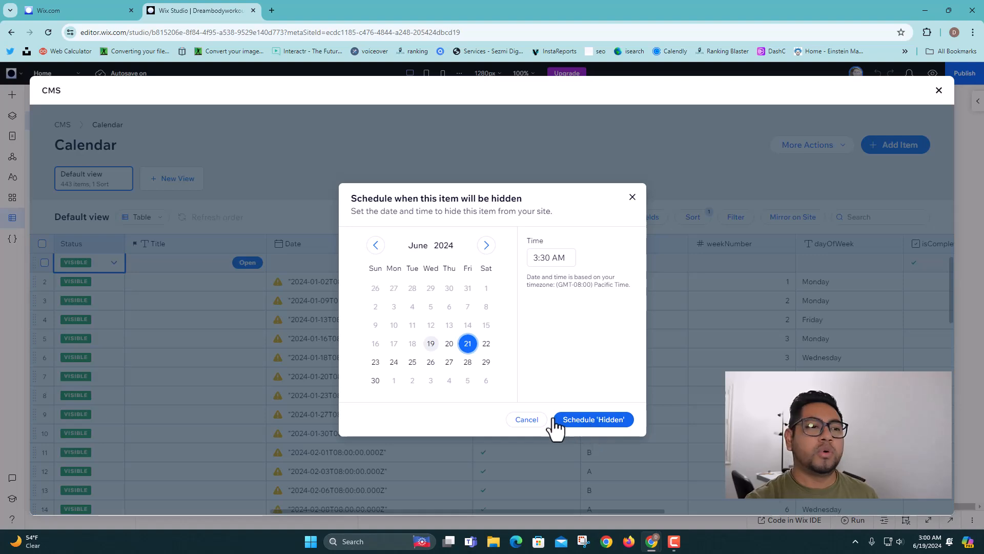
left_click(583, 420)
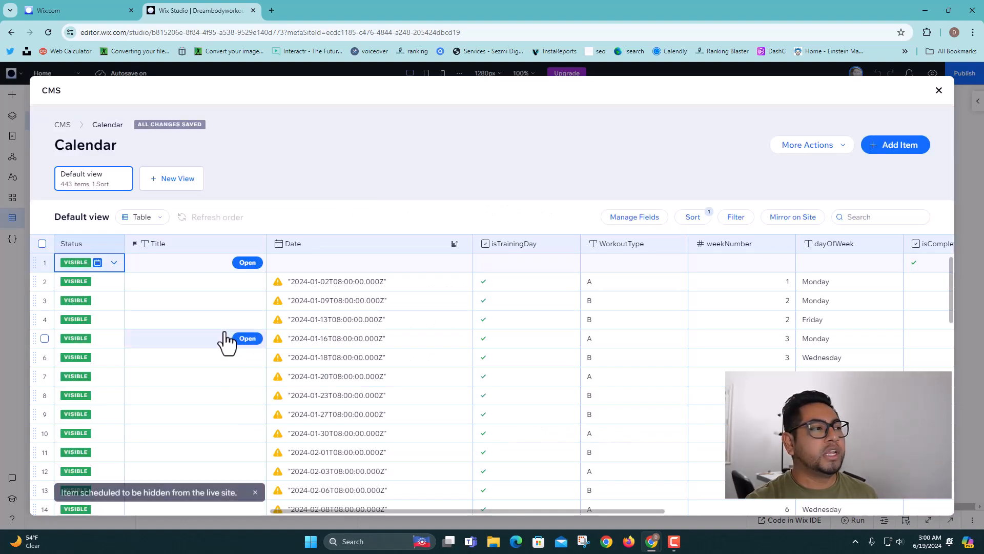
Review the first item's scheduled hiding and leave the schedule without rescheduling it.
left_click(115, 265)
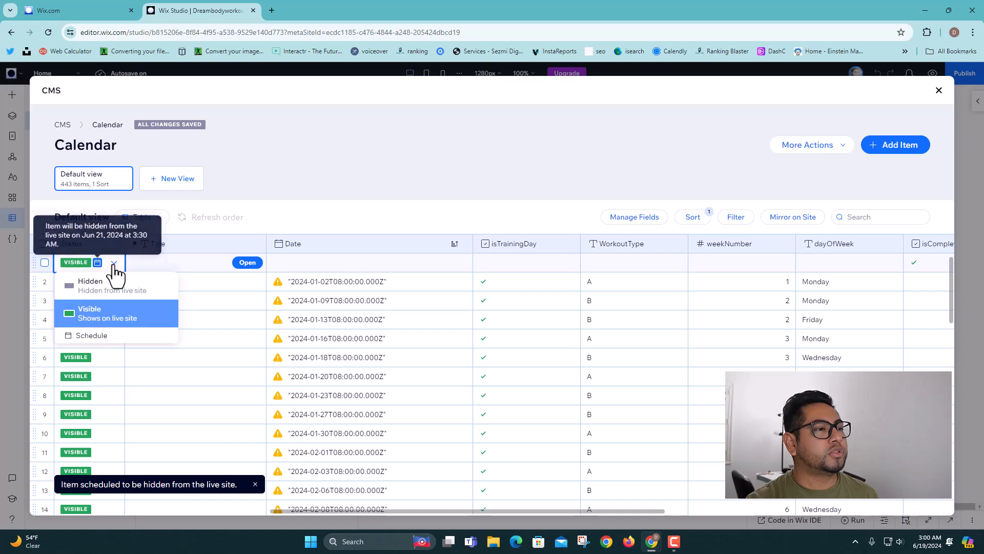
left_click(123, 336)
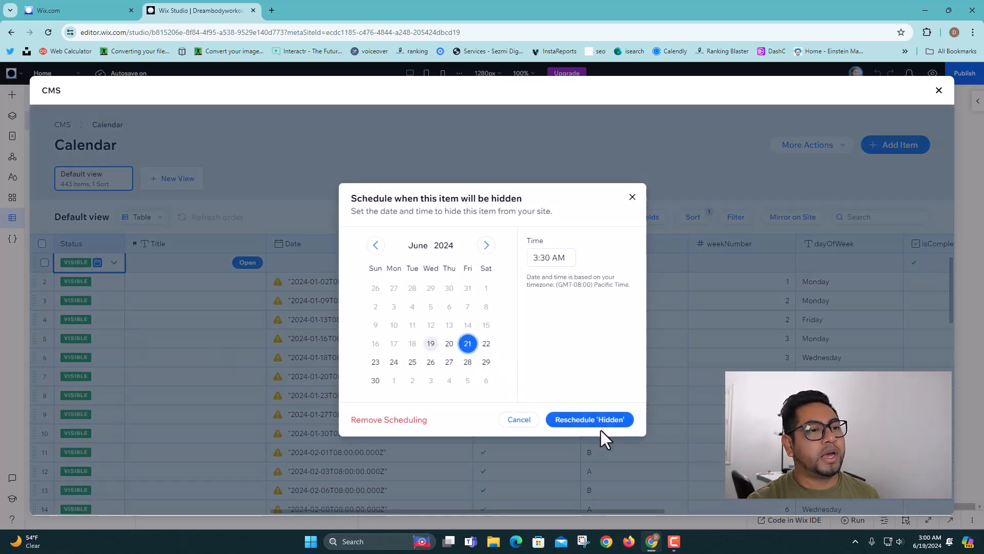
left_click(513, 422)
Set the first item's status to Hidden, and check the options for scheduling when it becomes visible without applying them.
left_click(114, 265)
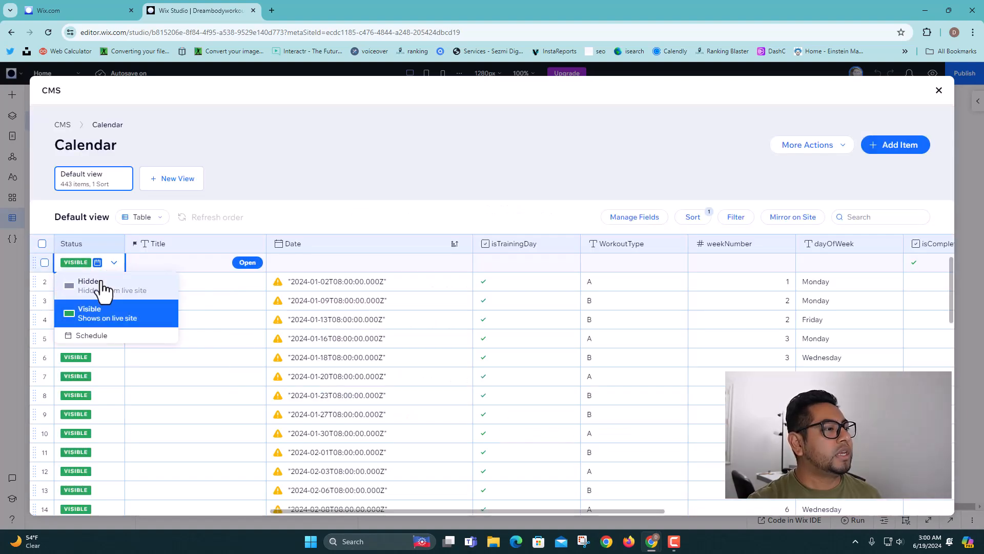
left_click(101, 285)
left_click(110, 267)
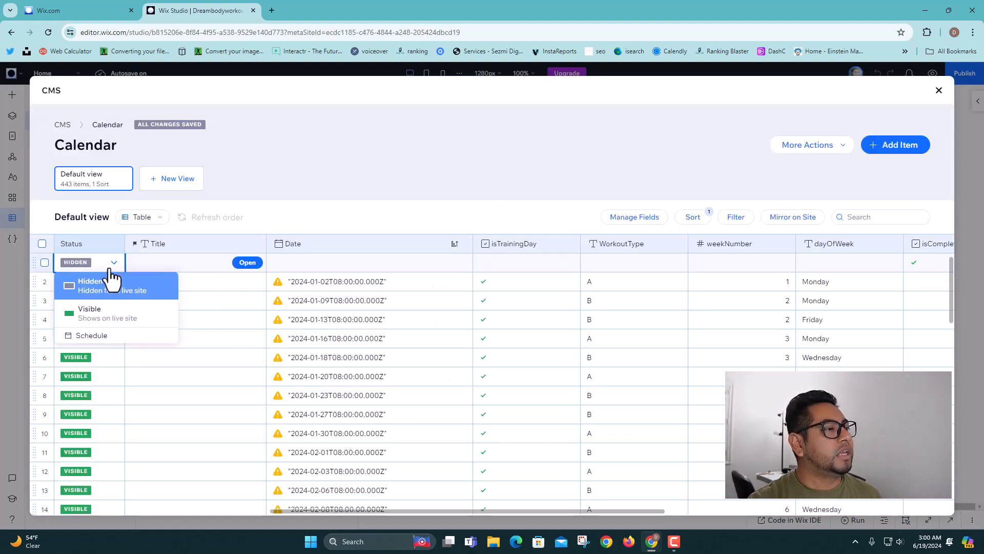
left_click(100, 335)
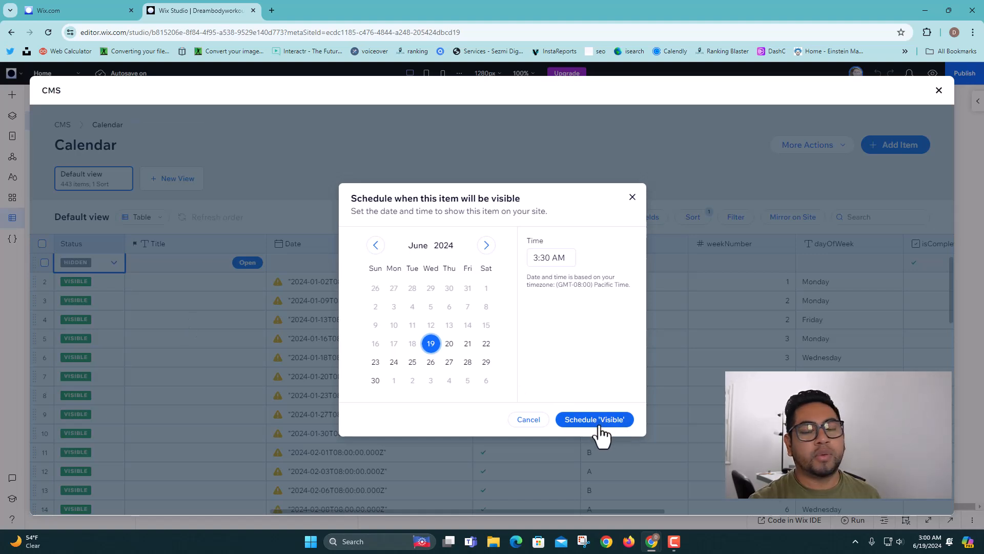
left_click(632, 198)
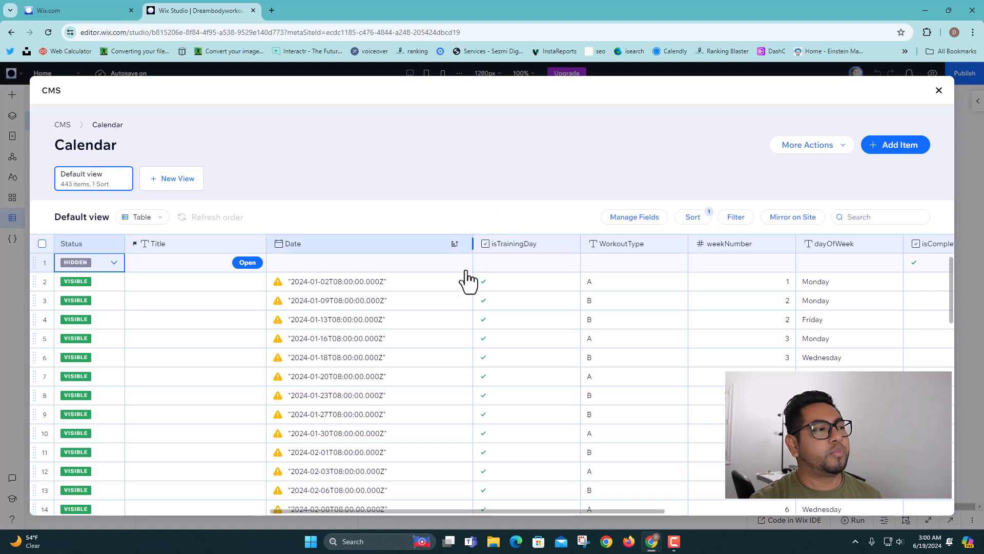
Examine the remaining Calendar fields and the field types available for a new field, and close the collection.
left_click_drag(481, 511, 807, 502)
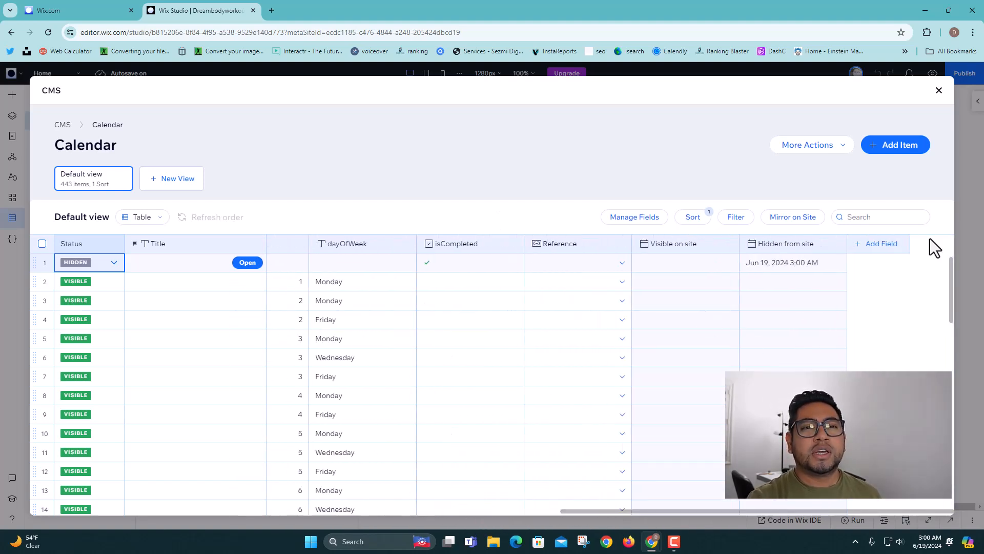
left_click(879, 246)
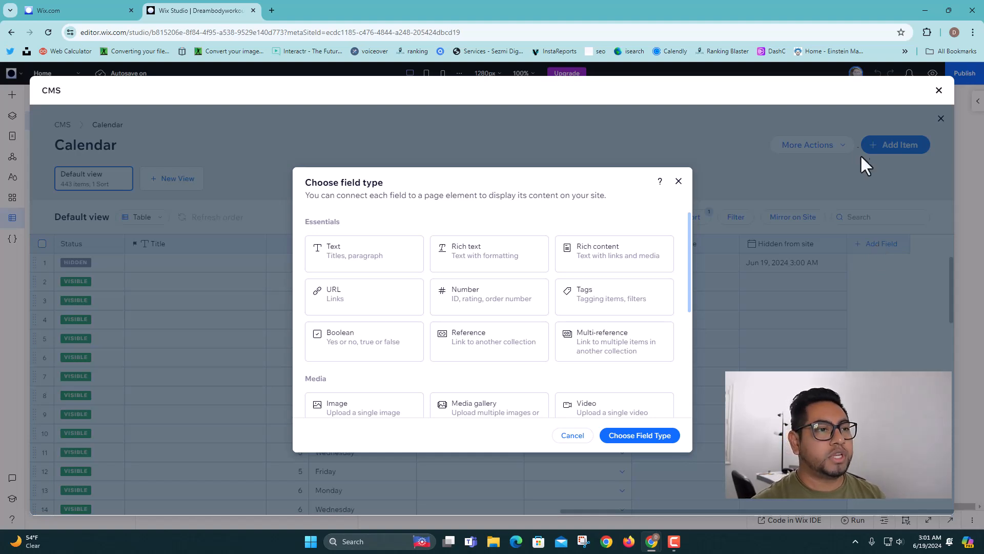
left_click(678, 182)
left_click(939, 90)
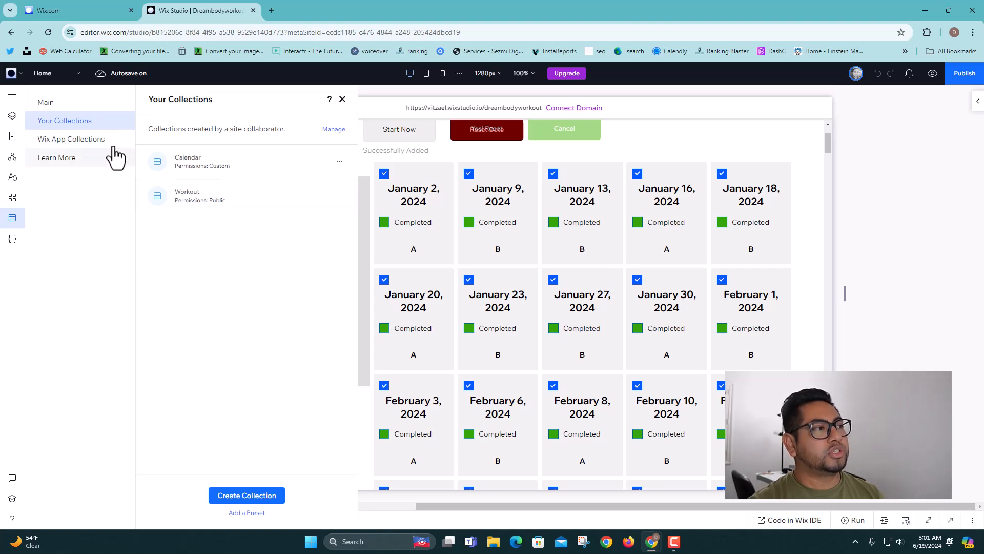
Look over the Wix App Collections and the option to add an online store, and return to the app collections.
left_click(74, 149)
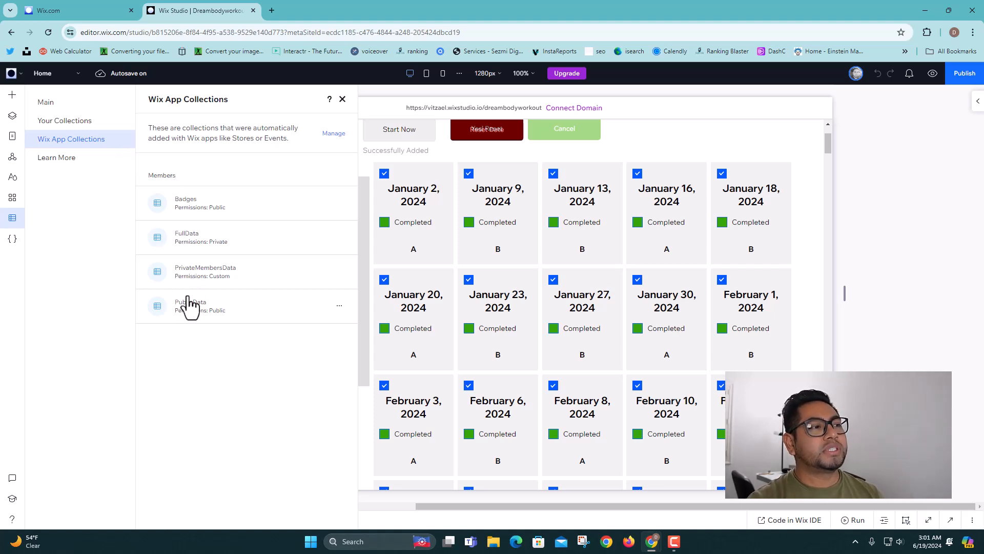
left_click(12, 97)
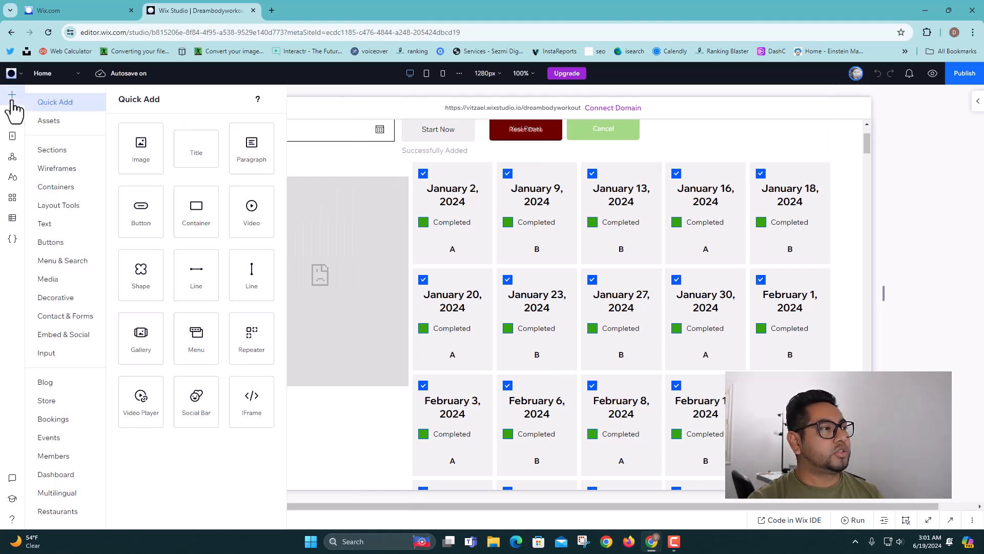
left_click(61, 405)
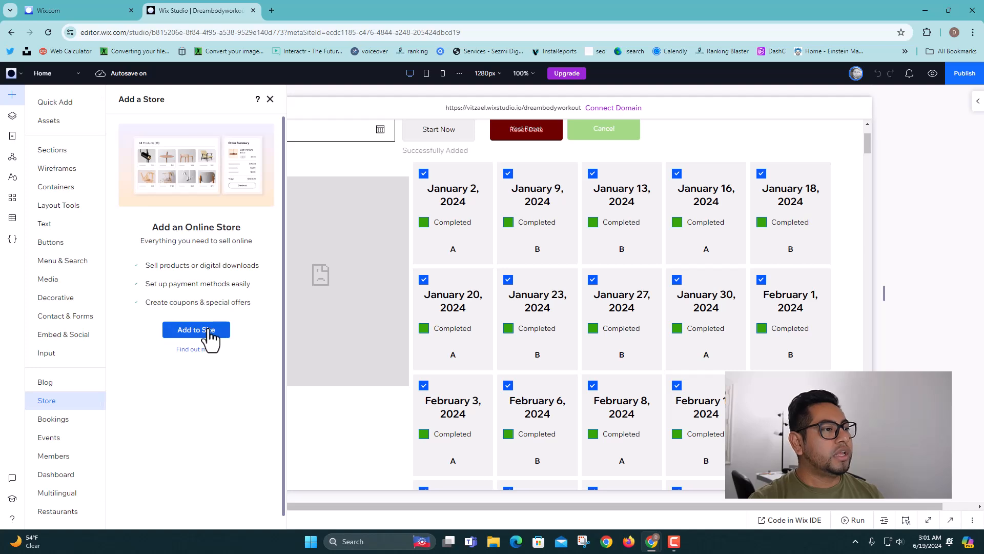
left_click(11, 219)
left_click(69, 139)
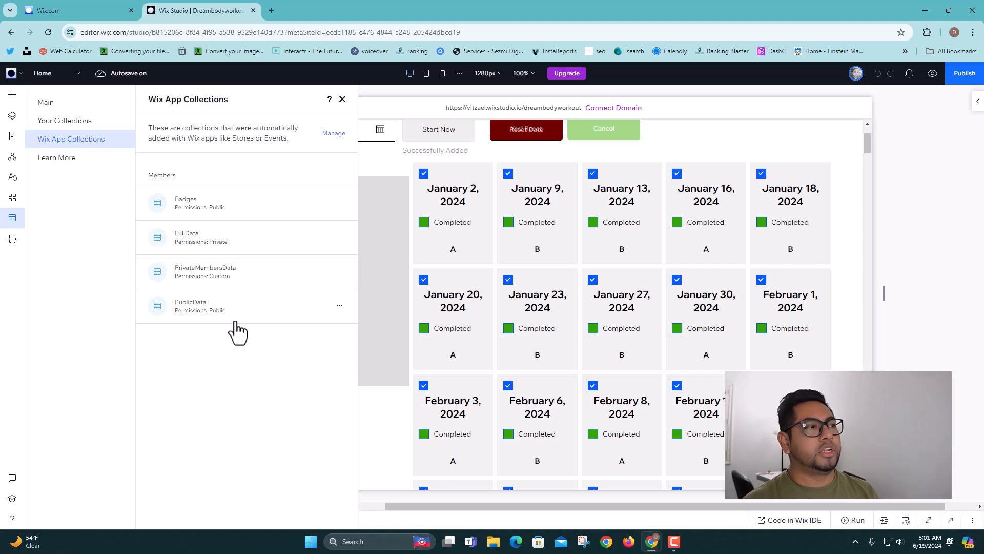
Open the settings of the Calendar collection from the site's own collections.
left_click(81, 127)
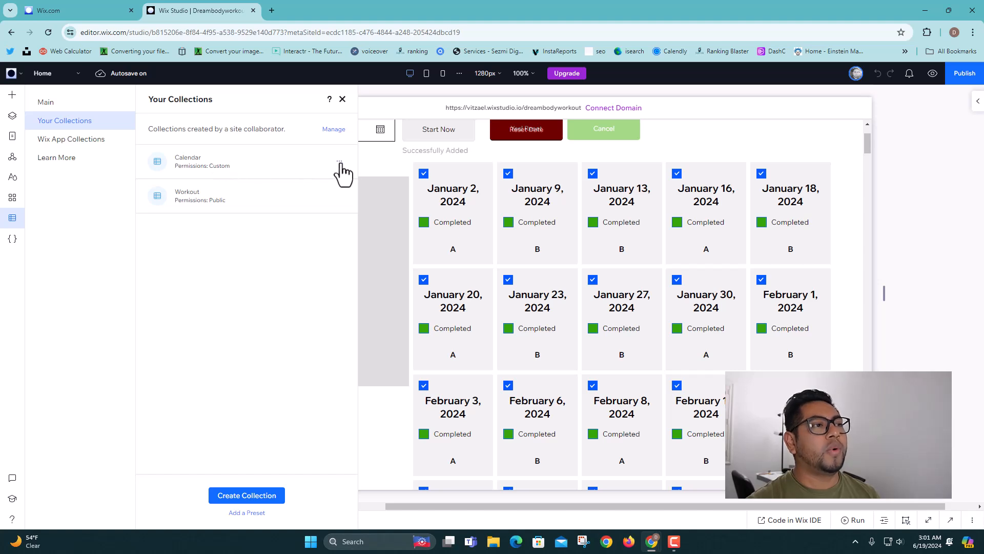
left_click(339, 162)
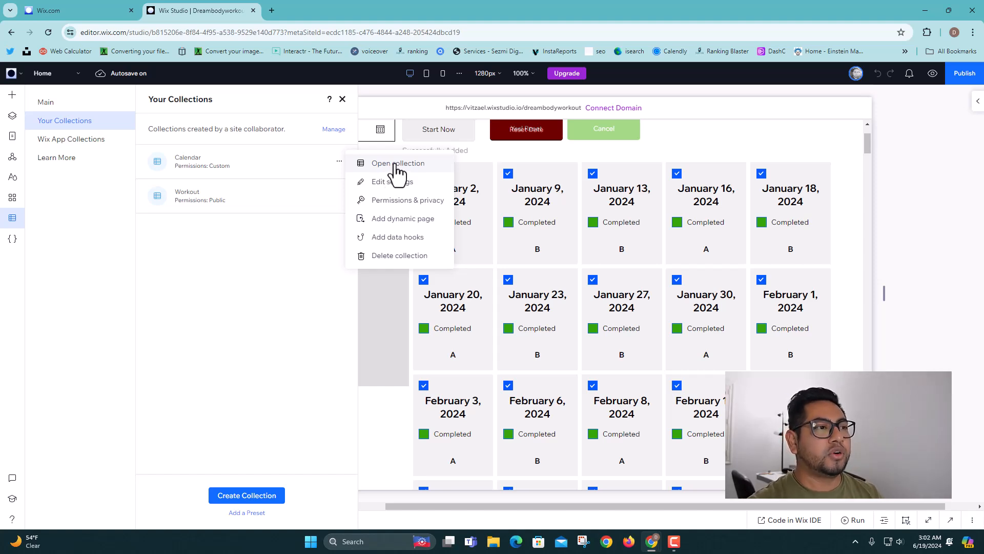
left_click(394, 190)
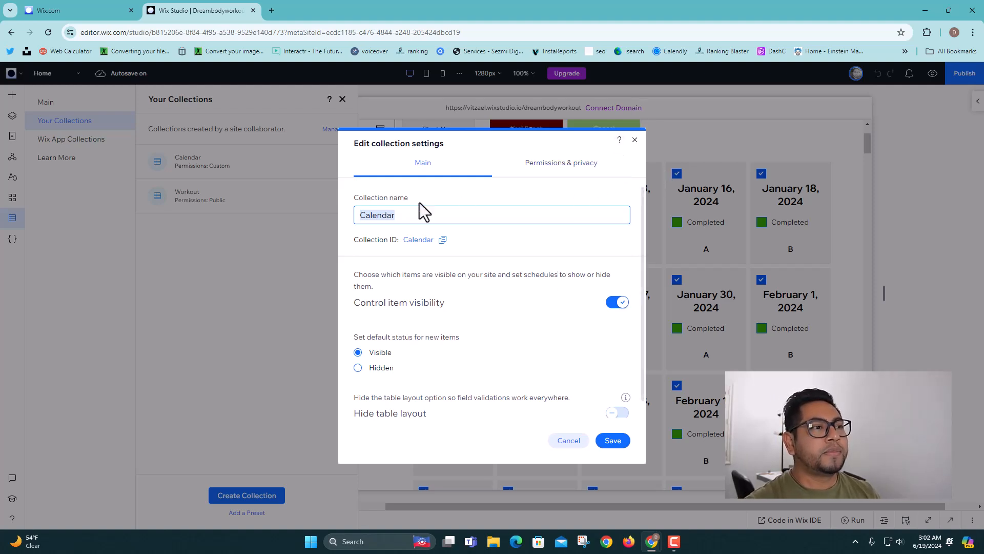
left_click(371, 201)
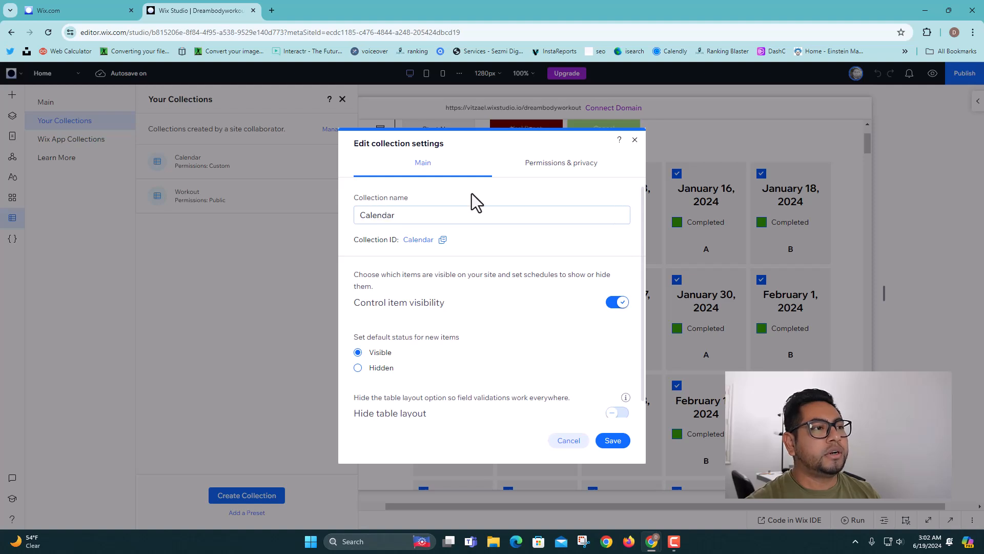
Replace the collection name with Notebook in the collection settings.
left_click(397, 212)
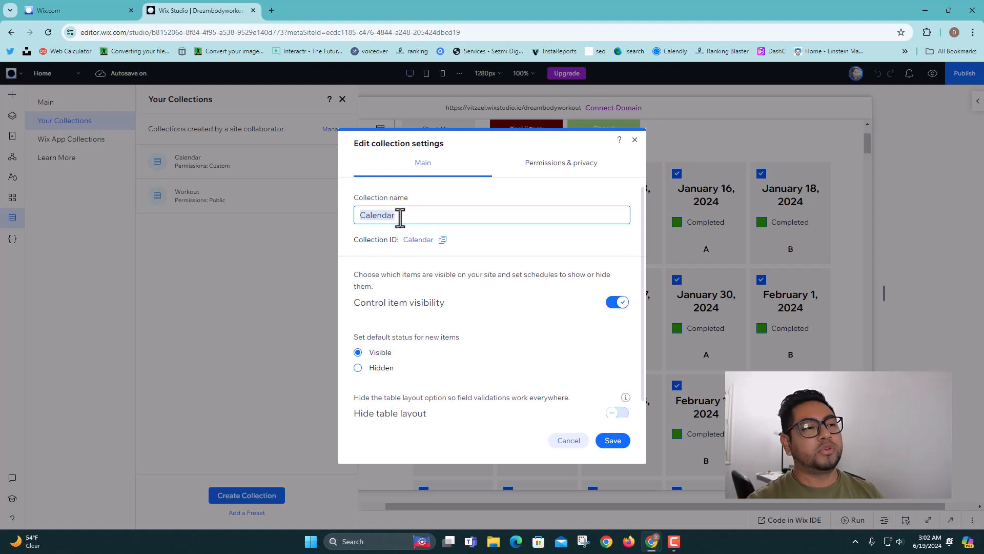
left_click(399, 216)
key("BackSpace")
key("BackSpace")
key("BackSpace")
key("BackSpace")
key("BackSpace")
key("BackSpace")
key("BackSpace")
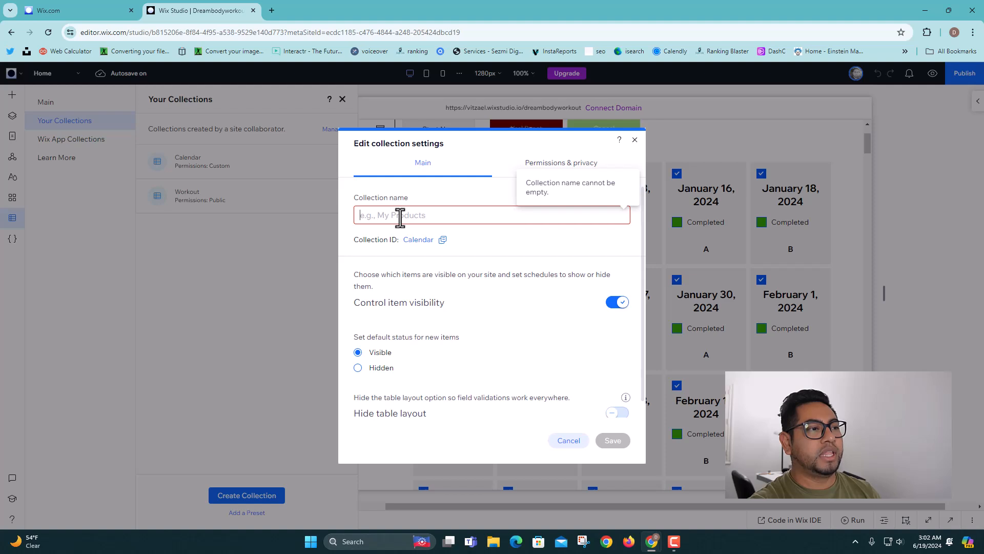
type("No")
key("BackSpace")
key("BackSpace")
type("N")
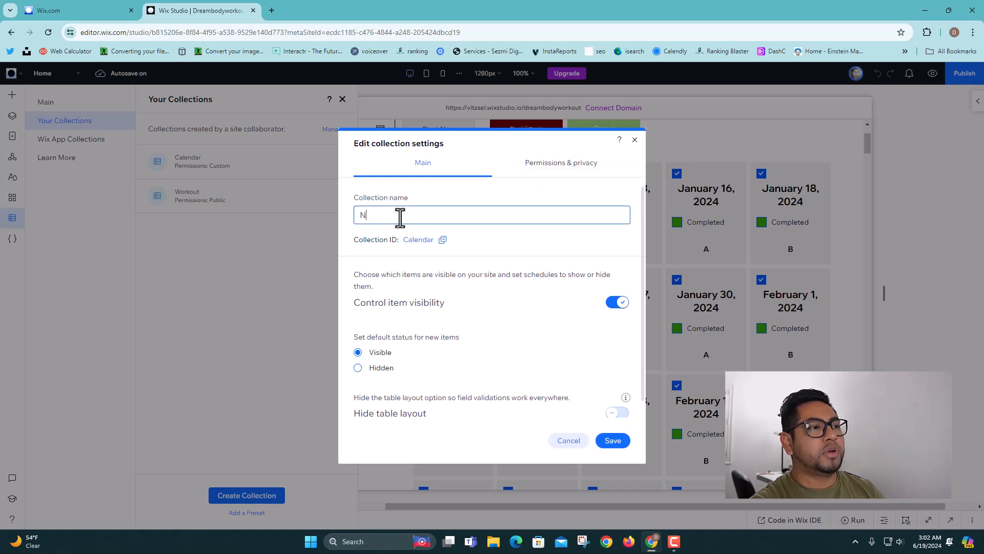
type("otebook")
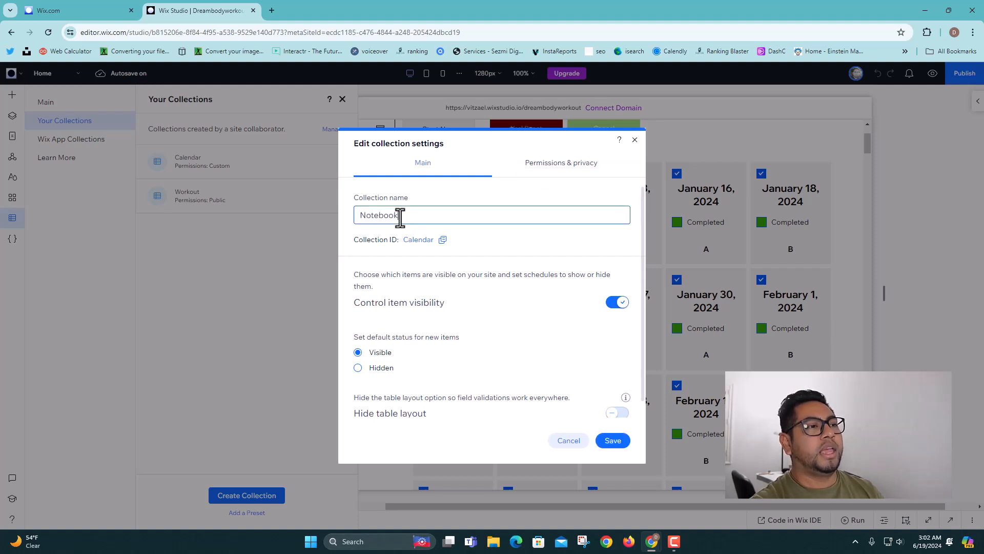
Change the collection name back to Calendar.
left_click(362, 215)
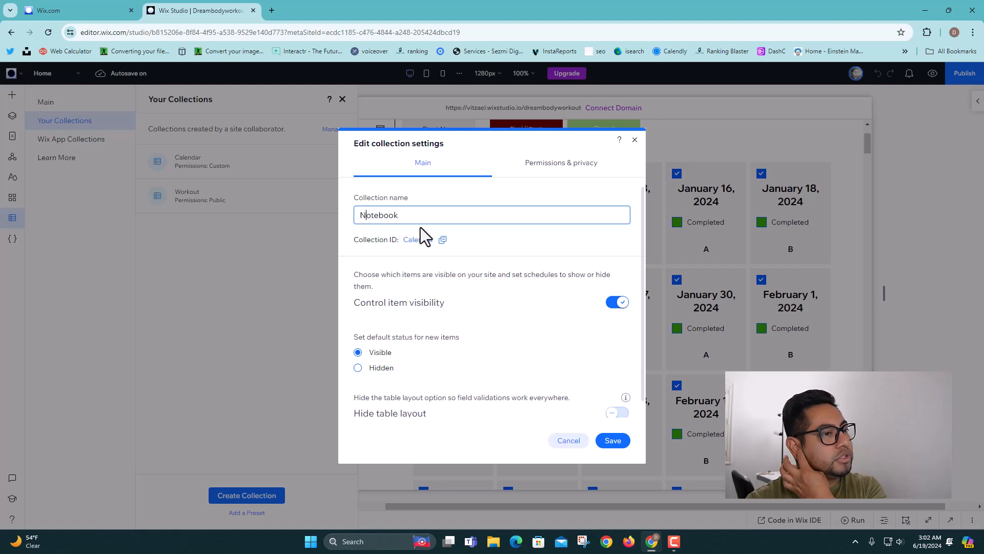
double_click(401, 215)
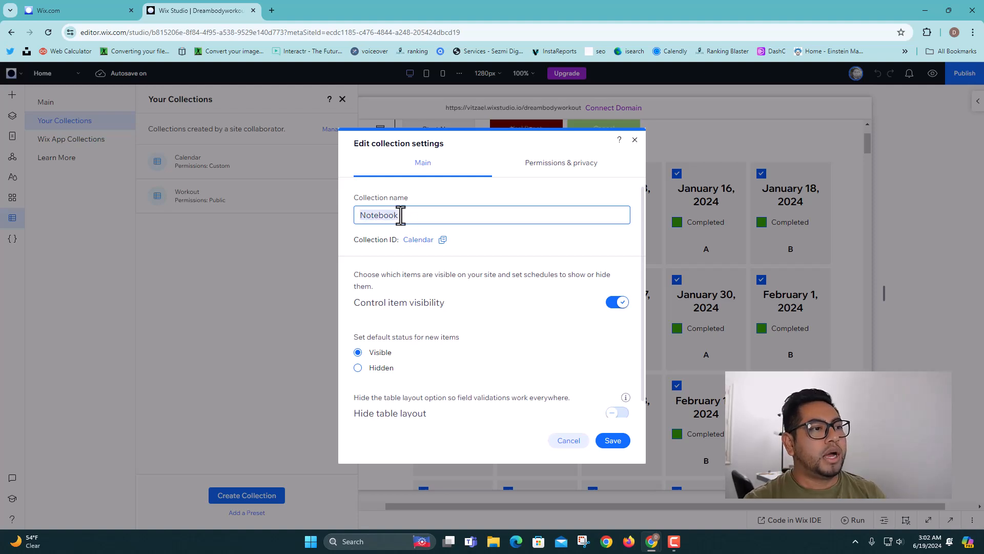
type("Calendar")
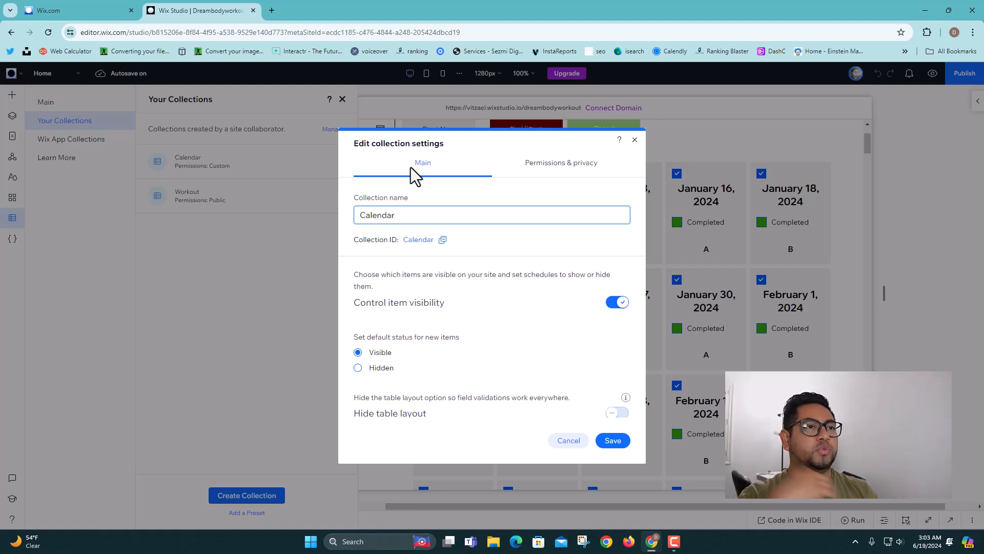
left_click(451, 194)
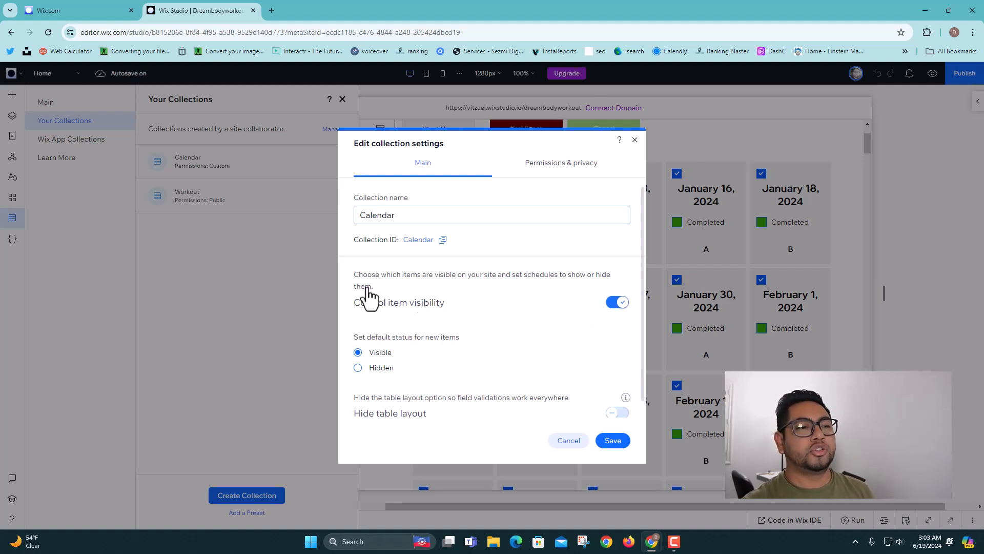
Look over the Calendar collection's main settings, then its permissions and the content types it can store.
scroll(435, 338, "down", 1)
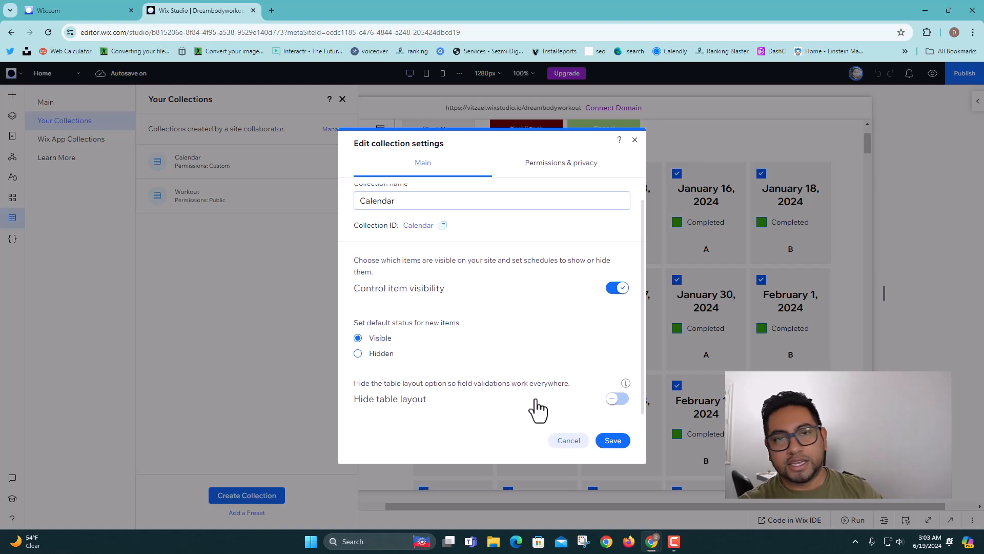
scroll(518, 190, "up", 1)
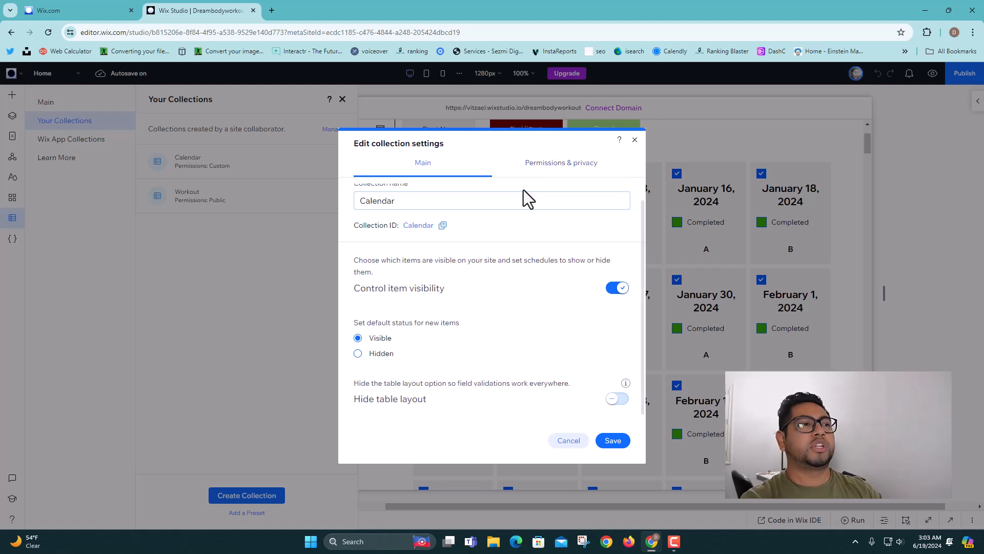
left_click(576, 175)
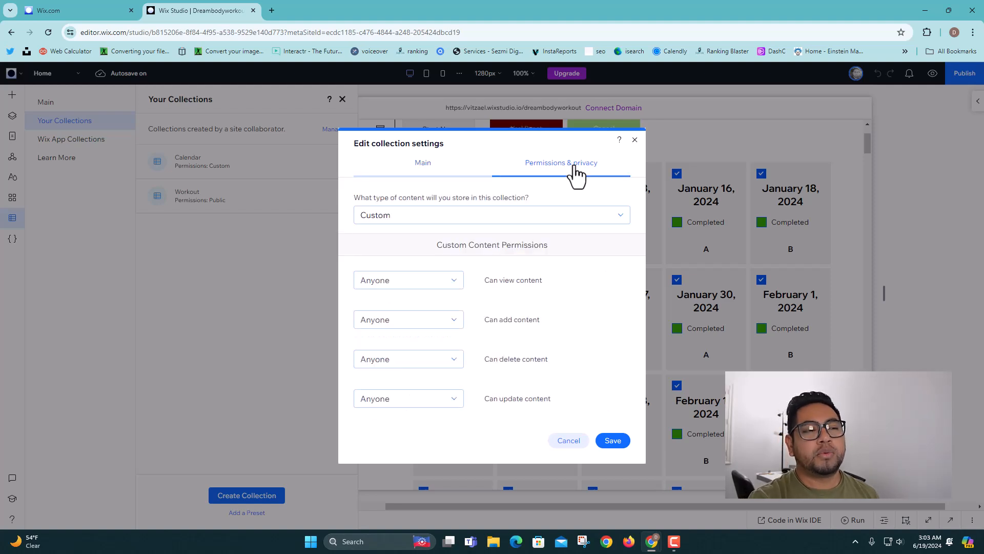
left_click(626, 216)
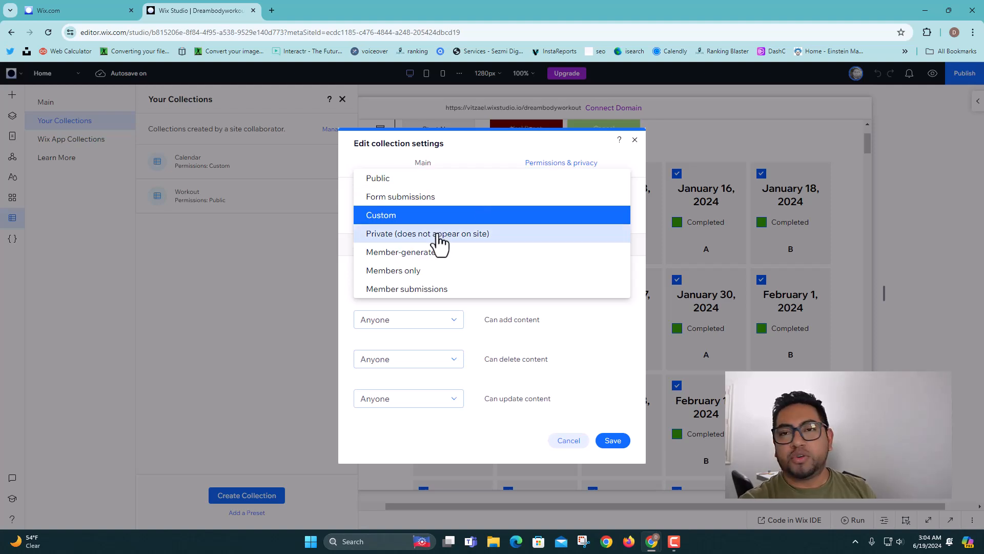
left_click(453, 158)
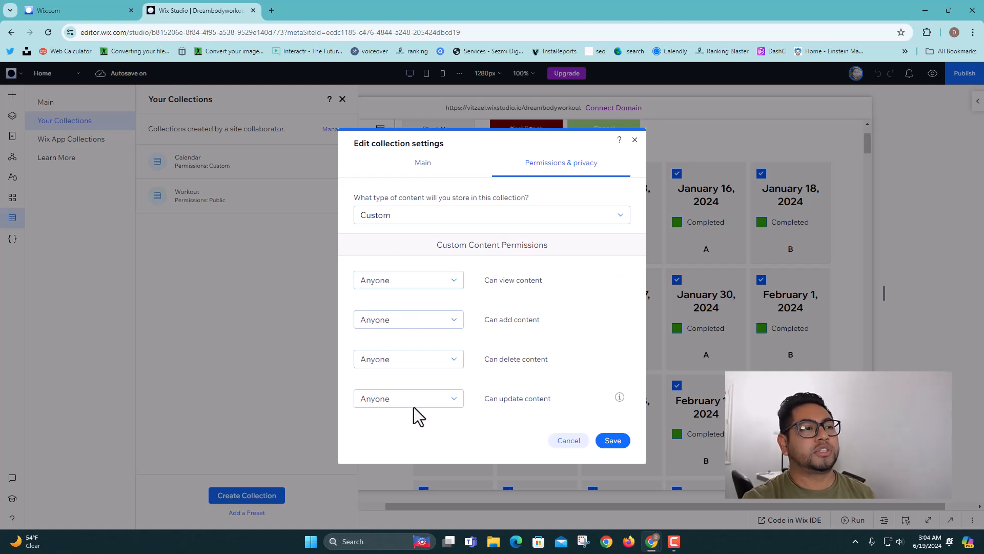
Examine which roles can be allowed to view the Calendar collection's content.
left_click_drag(483, 281, 546, 287)
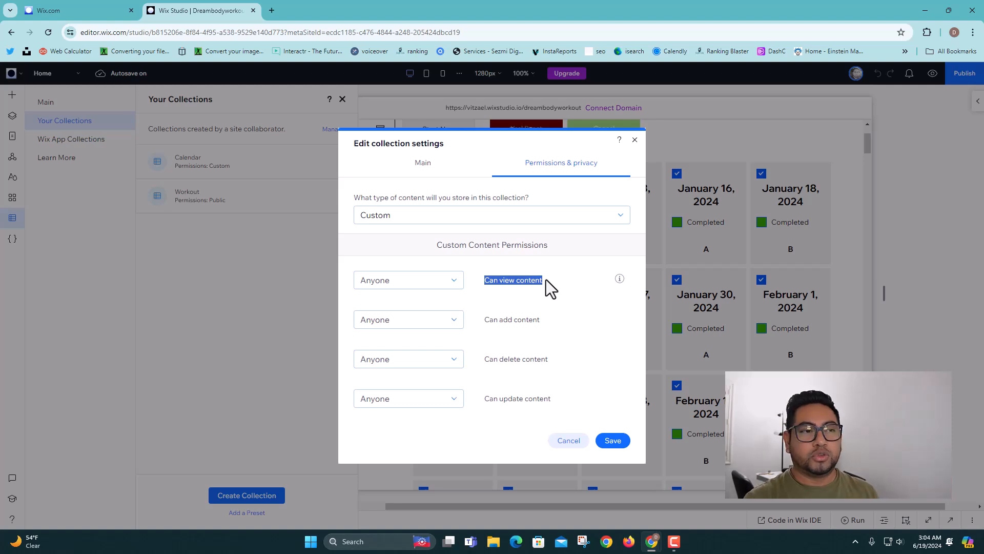
left_click(432, 286)
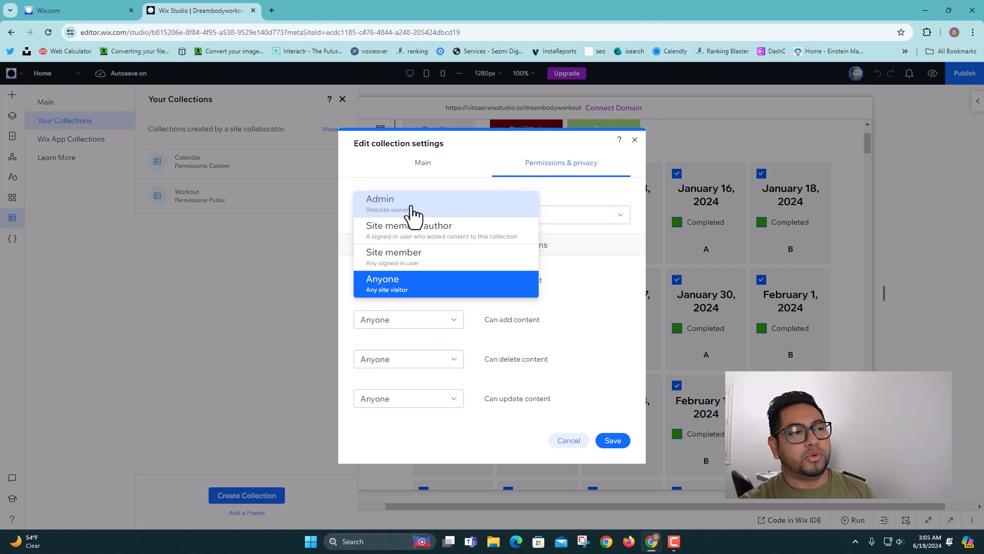
left_click(572, 195)
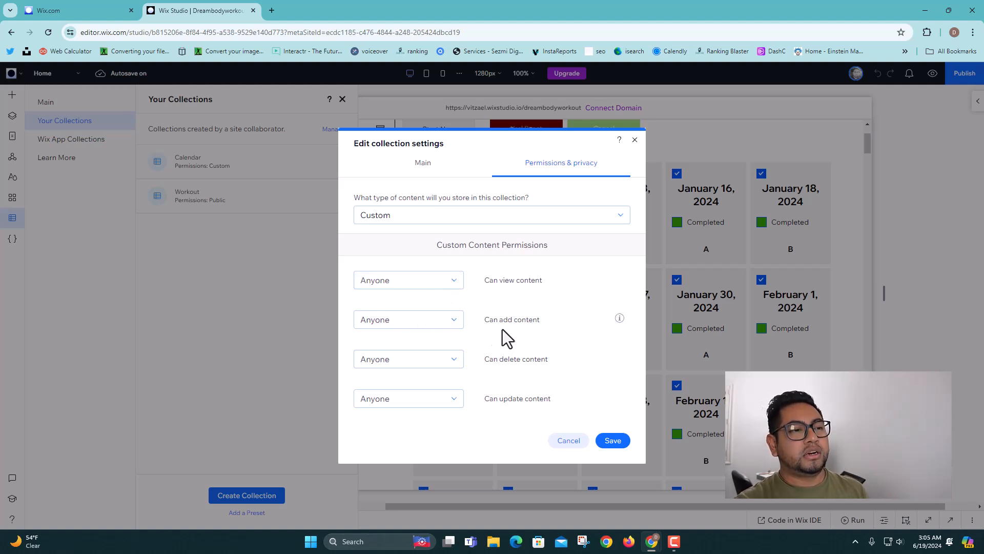
Set who can add content to the Calendar collection to Site member.
left_click(437, 328)
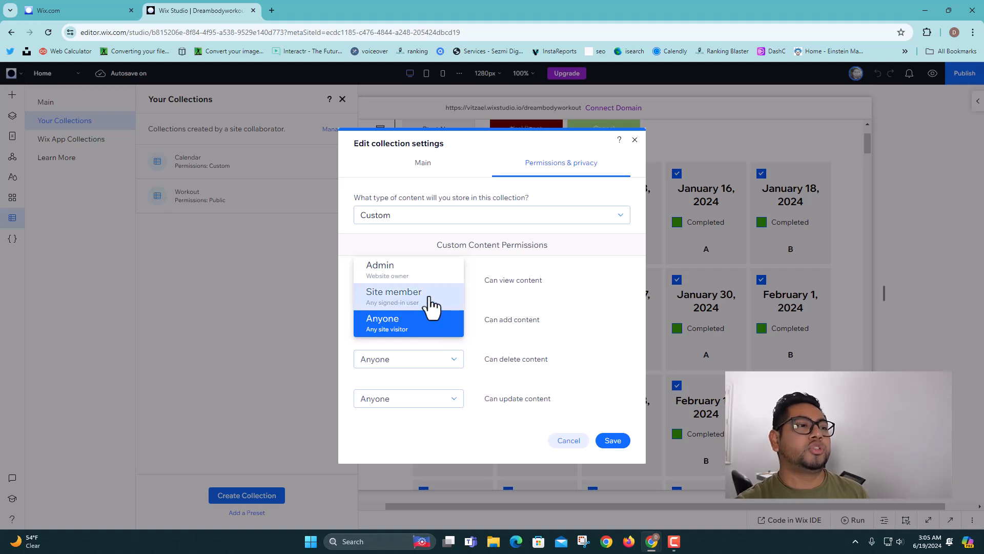
left_click(432, 302)
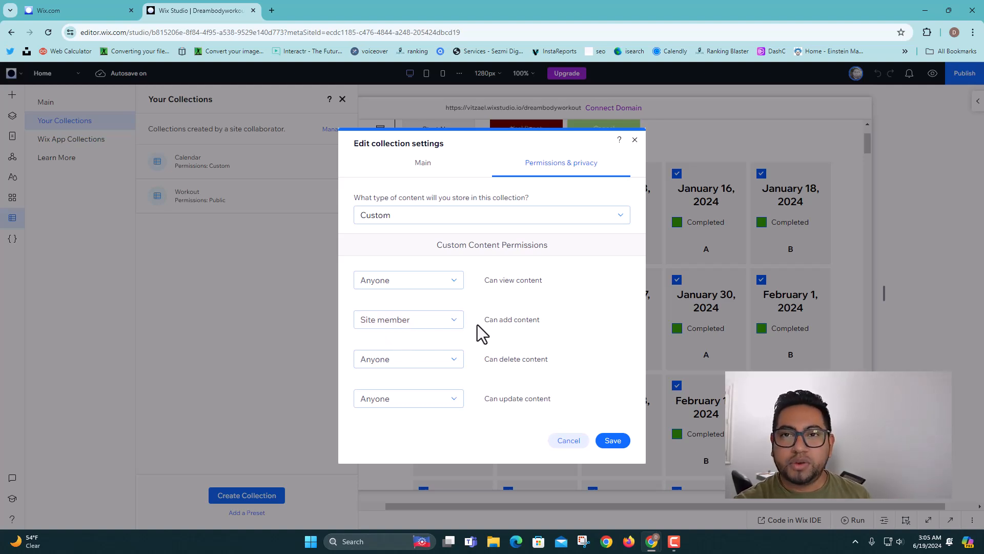
left_click(440, 322)
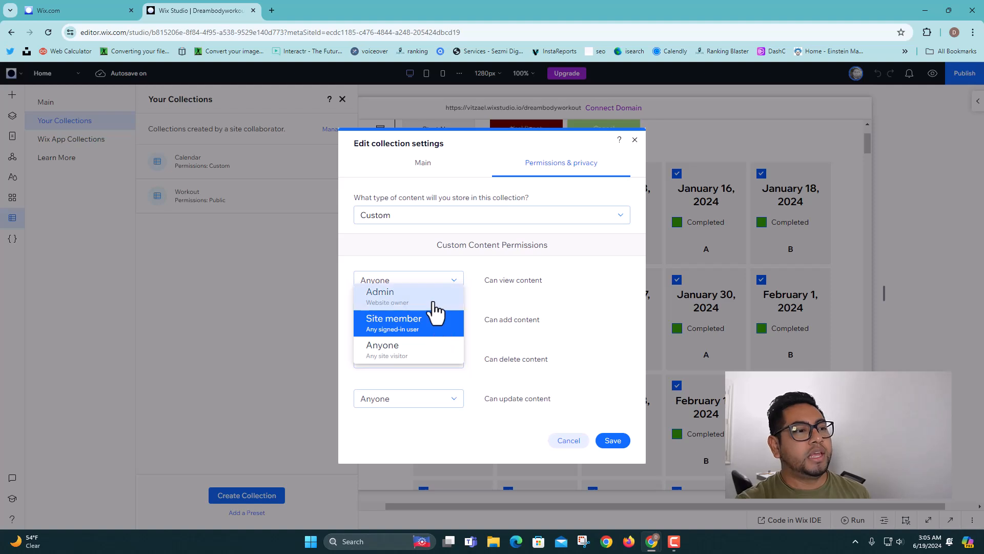
left_click(484, 321)
Set who can delete content from the Calendar collection to Site member.
left_click(454, 360)
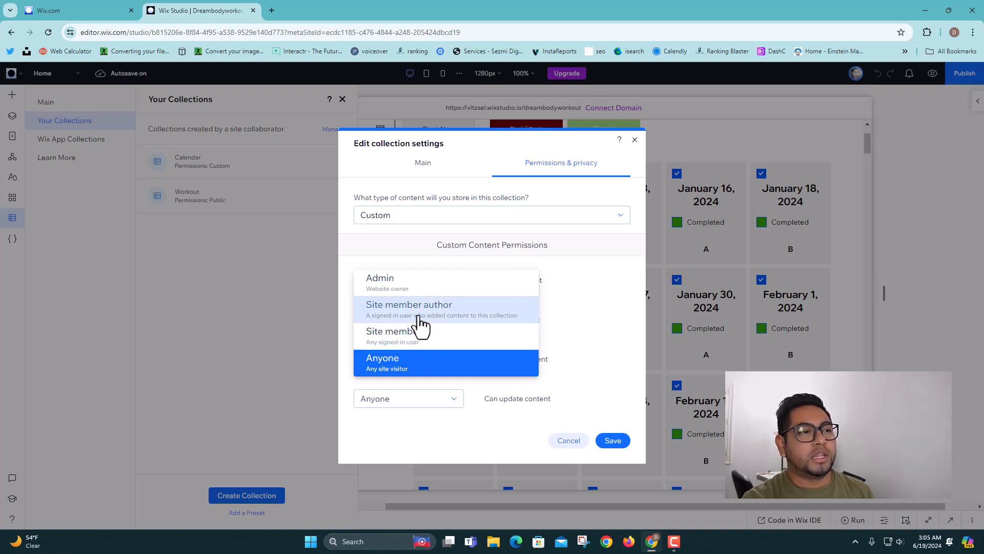
left_click(393, 315)
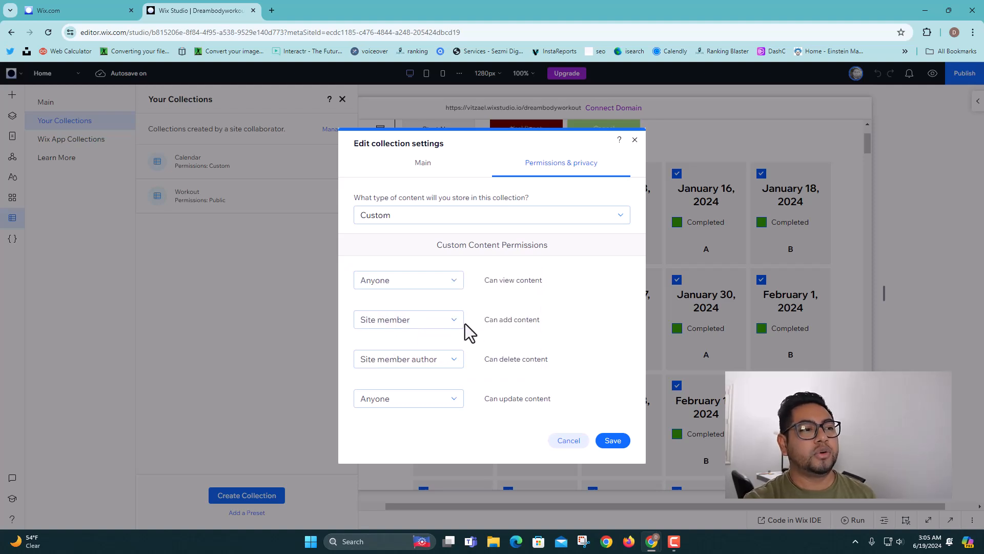
left_click(439, 359)
left_click(417, 395)
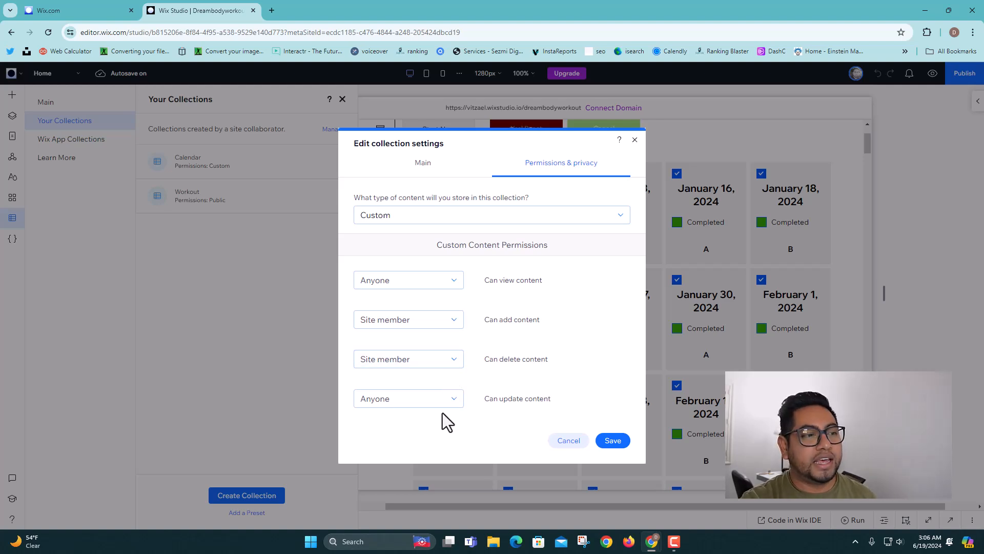
Set who can update content to Site member and save the collection settings.
left_click(438, 401)
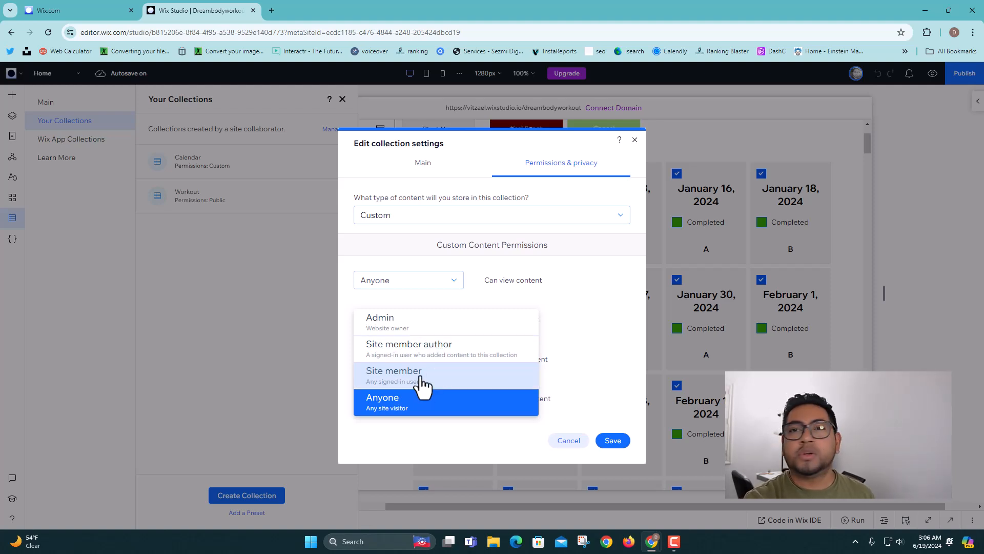
left_click(432, 380)
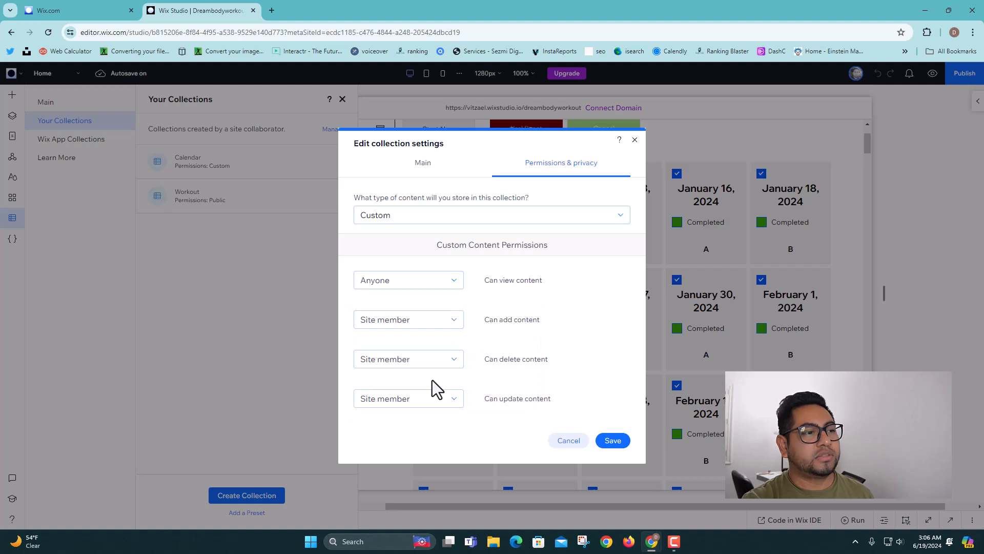
left_click(615, 443)
left_click(615, 441)
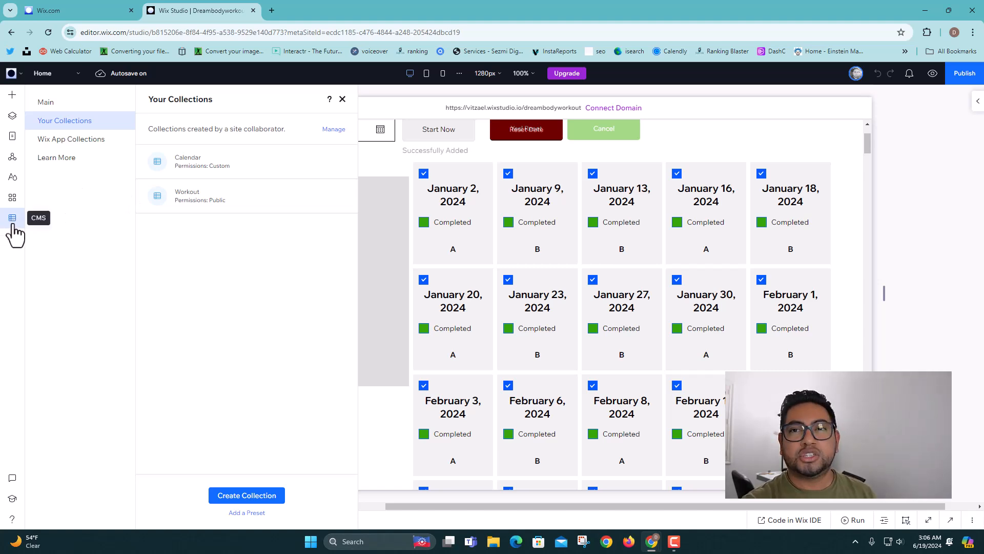
Add a blank dynamic page to the site for the Calendar collection.
left_click(340, 162)
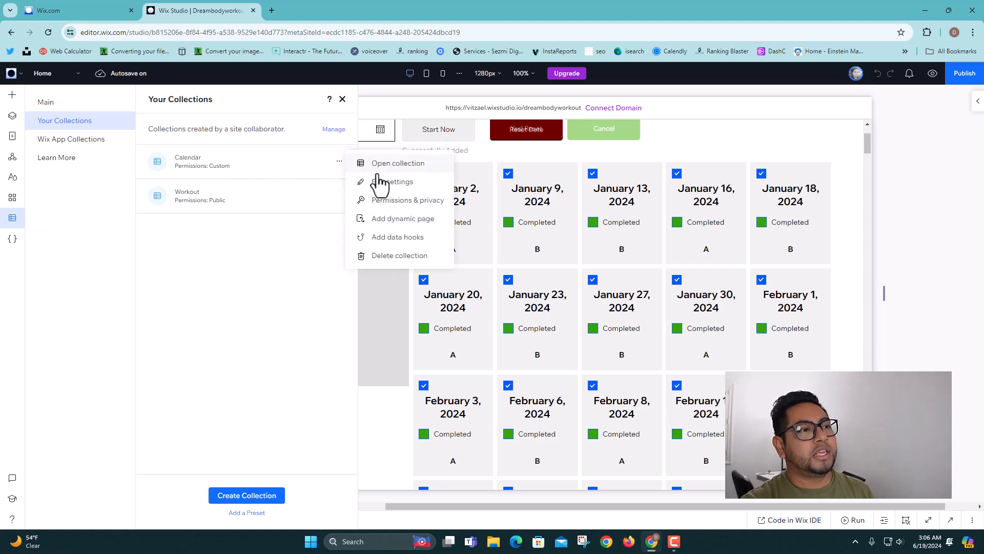
left_click(394, 221)
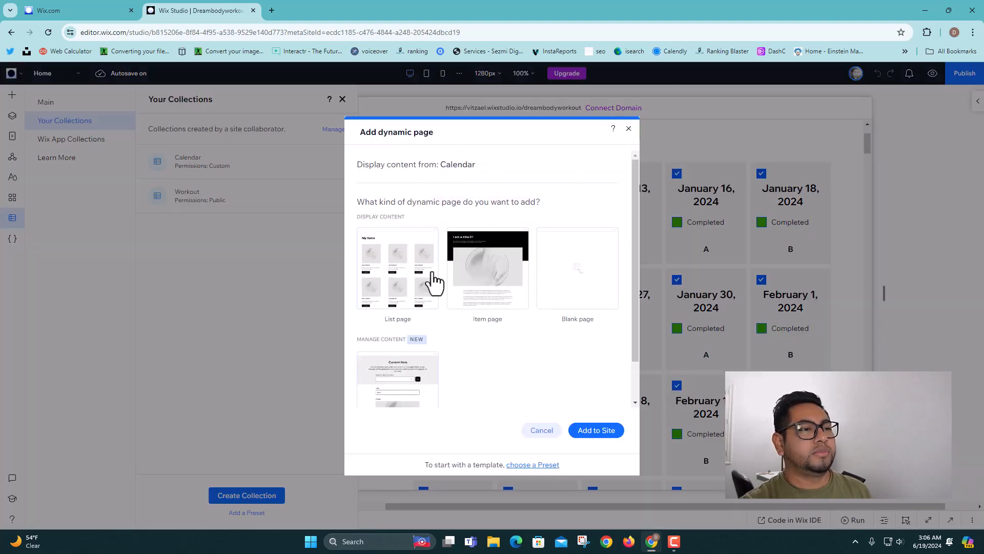
scroll(503, 345, "down", 1)
scroll(451, 307, "up", 1)
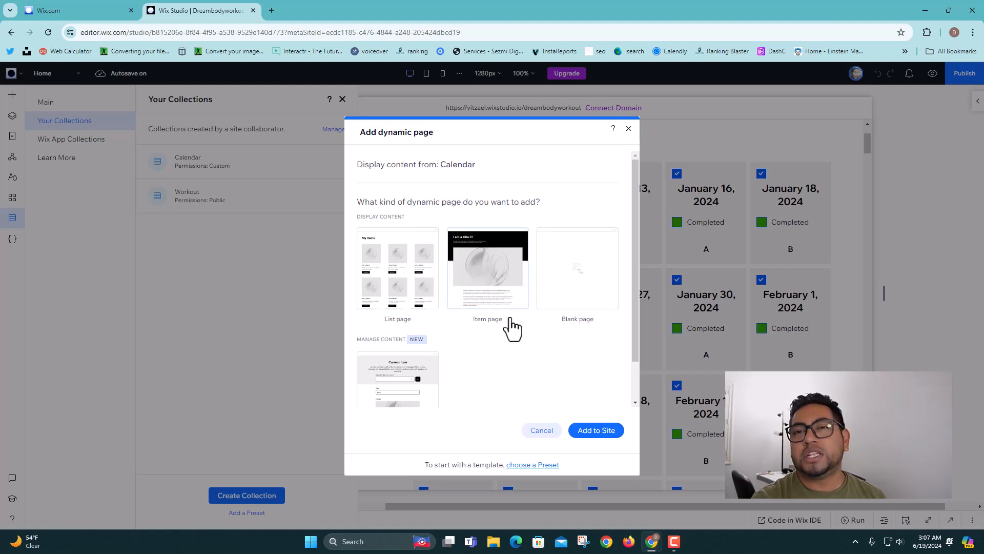
left_click(592, 279)
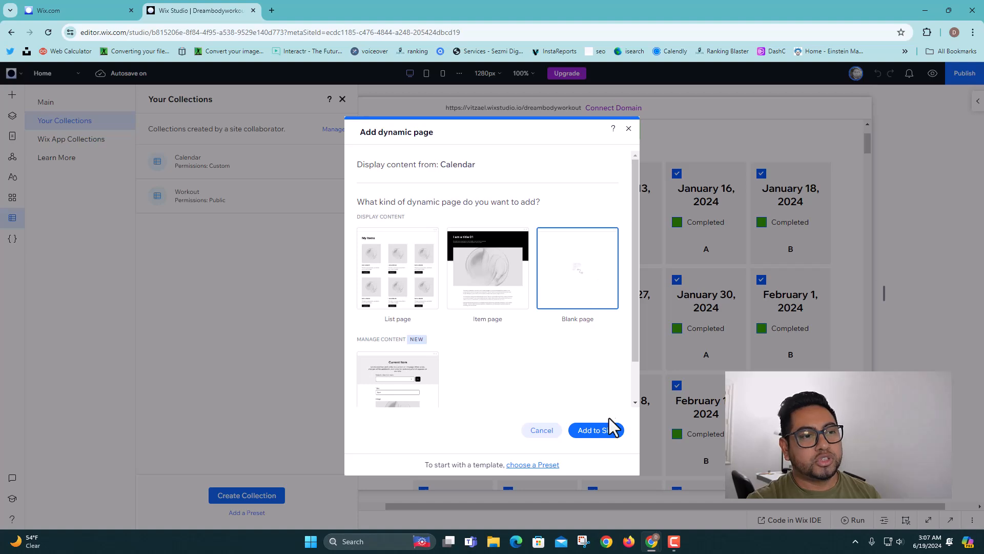
left_click(604, 434)
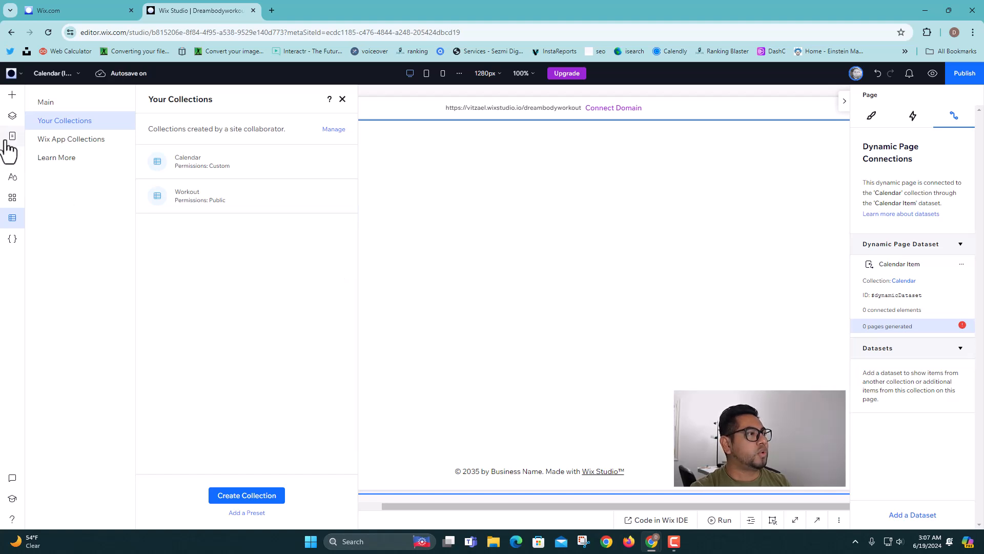
Open the page settings of the Calendar (Item) dynamic page to check its URL field.
left_click(11, 138)
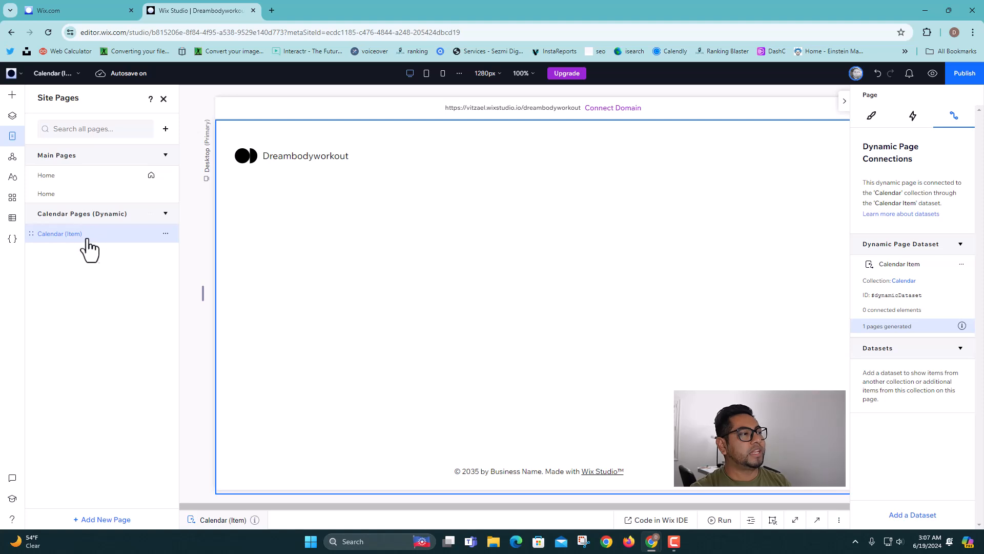
left_click(165, 234)
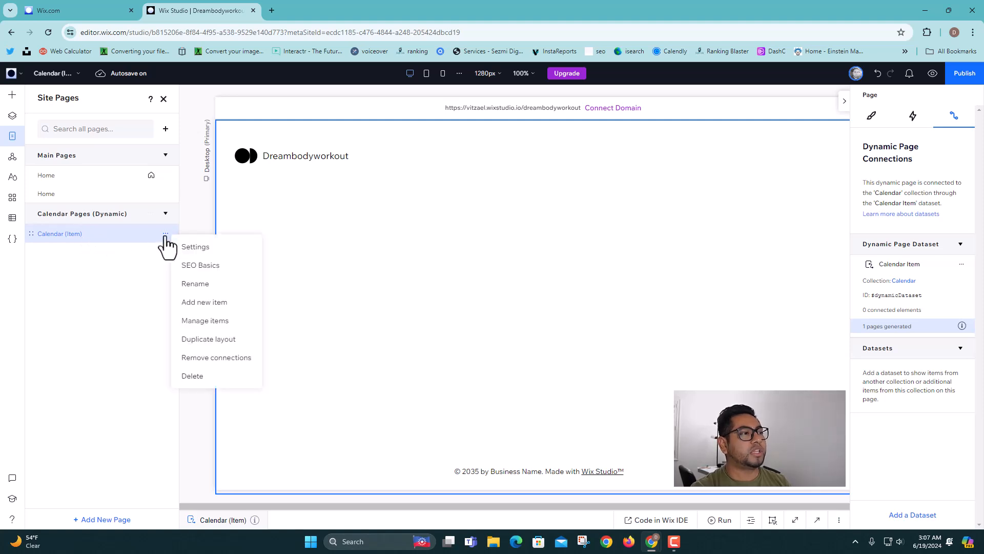
left_click(190, 248)
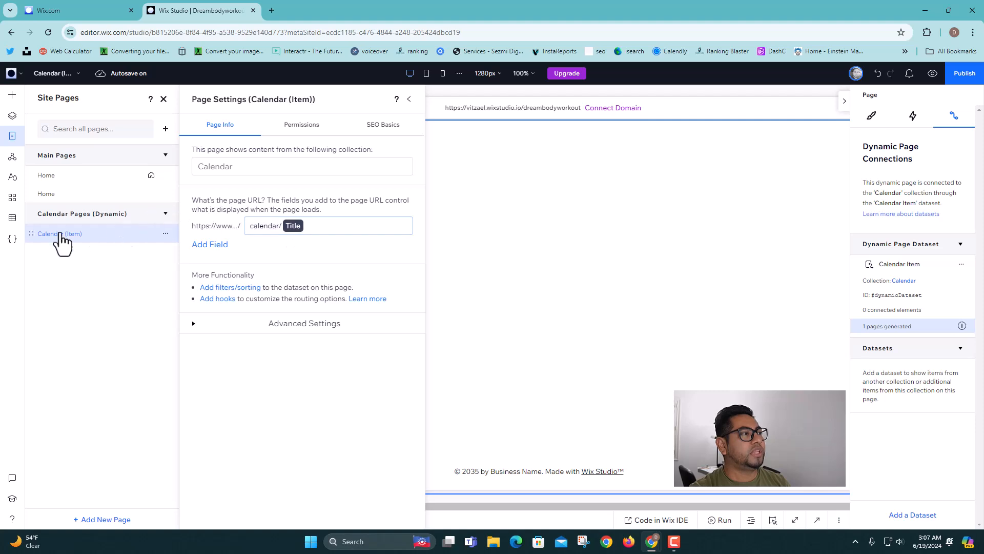
Open the Calendar collection's table and look at the options of its Title field.
left_click(12, 219)
left_click(62, 125)
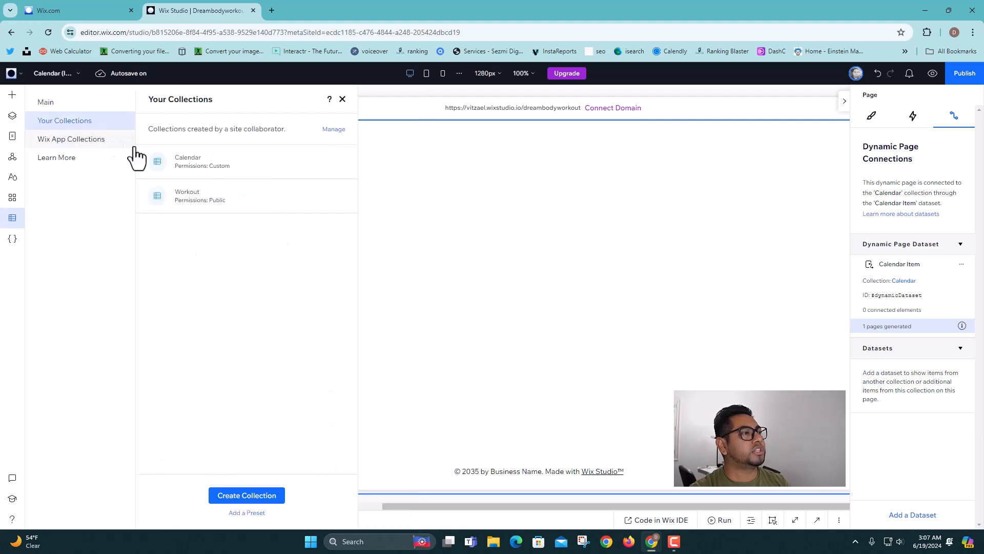
left_click(205, 167)
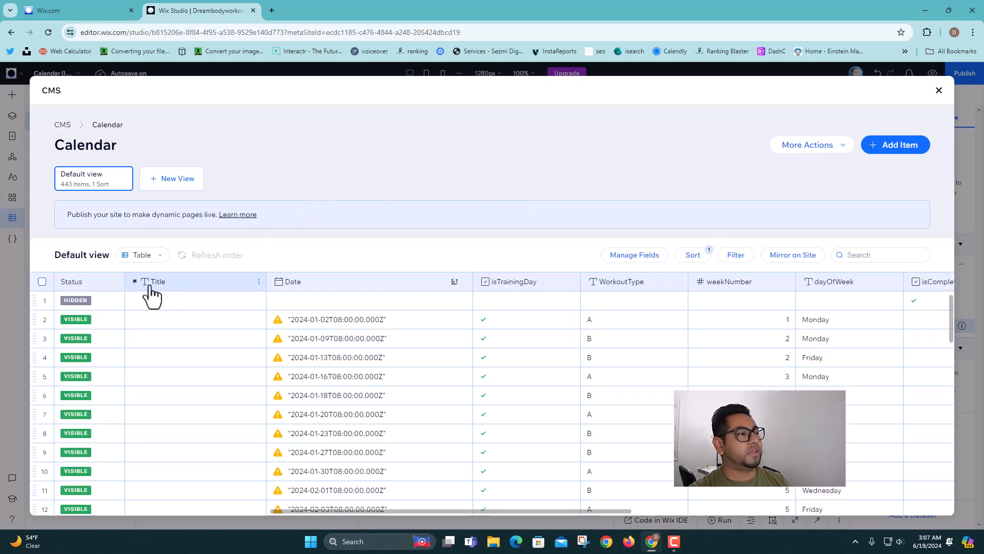
mouse_move(136, 282)
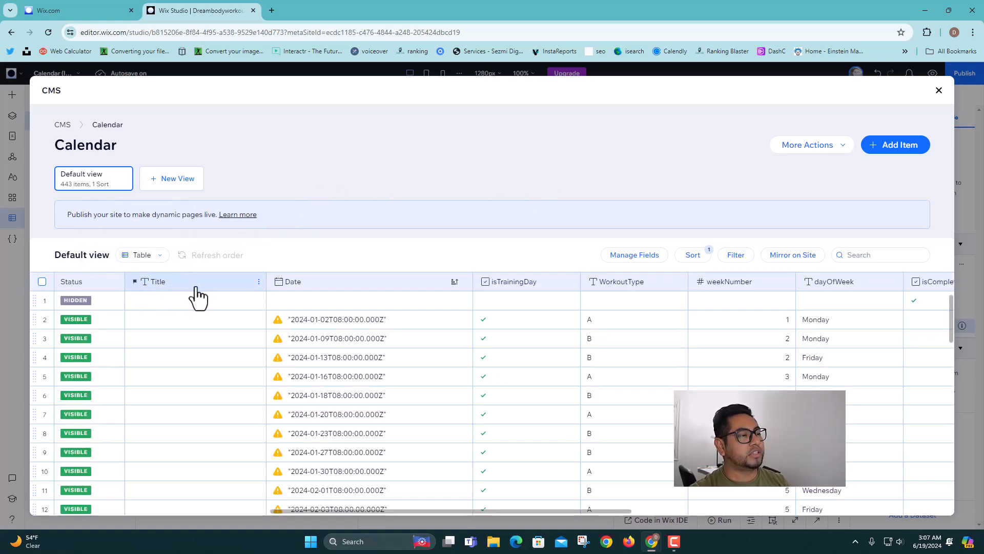
left_click(258, 283)
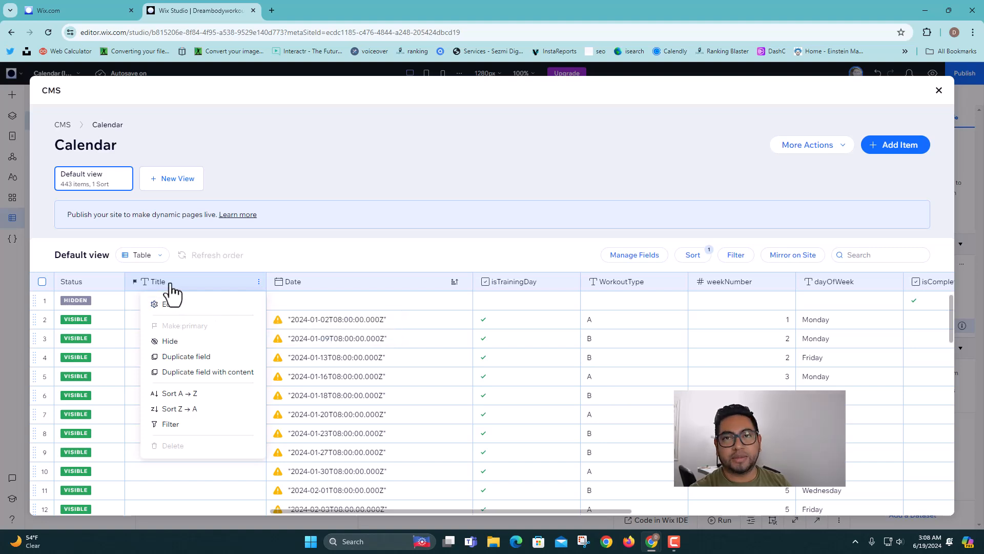
left_click(314, 252)
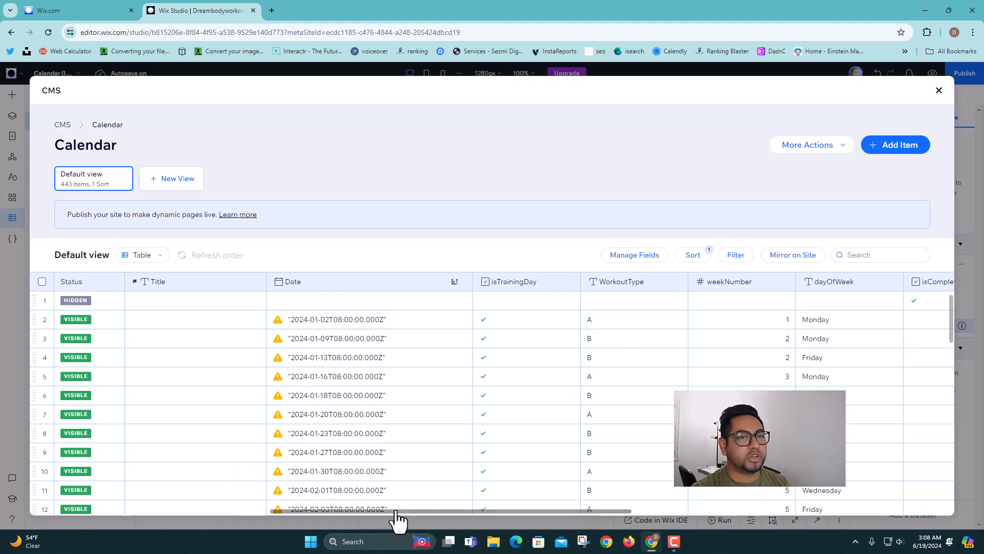
Add a text field named Full Name to the Calendar collection.
left_click_drag(398, 511, 724, 517)
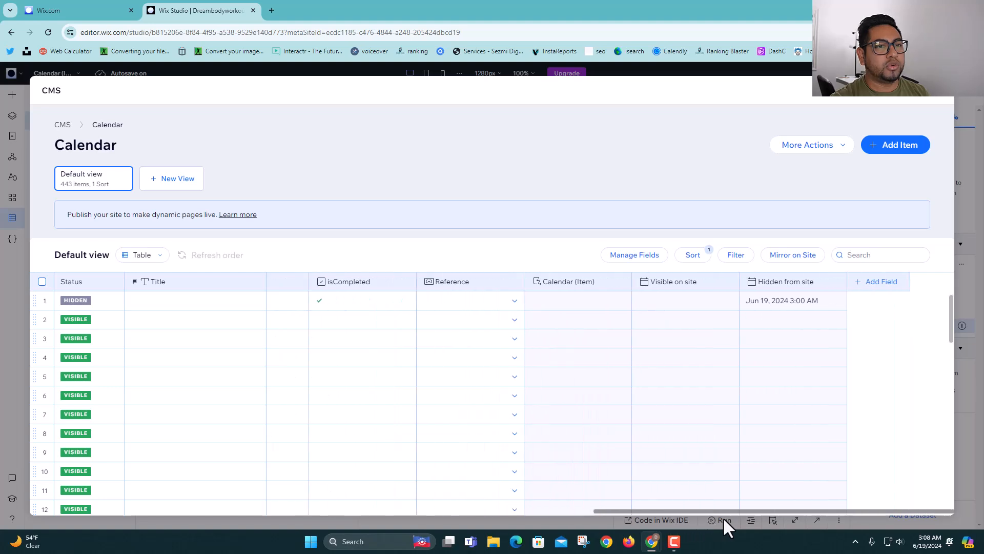
left_click(877, 285)
left_click(411, 279)
left_click(626, 436)
type("F")
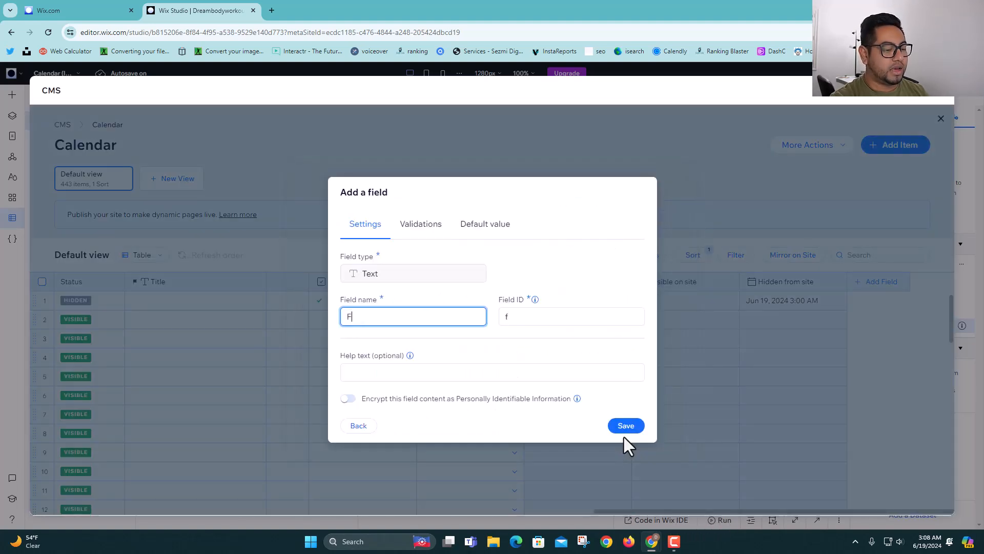
type("ull Name")
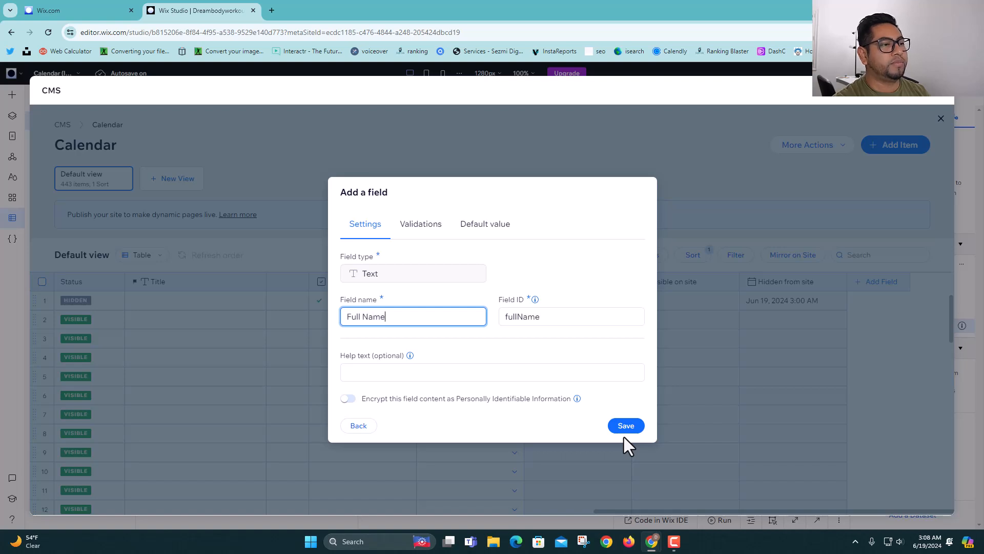
left_click(626, 430)
Make Full Name the primary field of the Calendar collection.
left_click(899, 284)
left_click(863, 328)
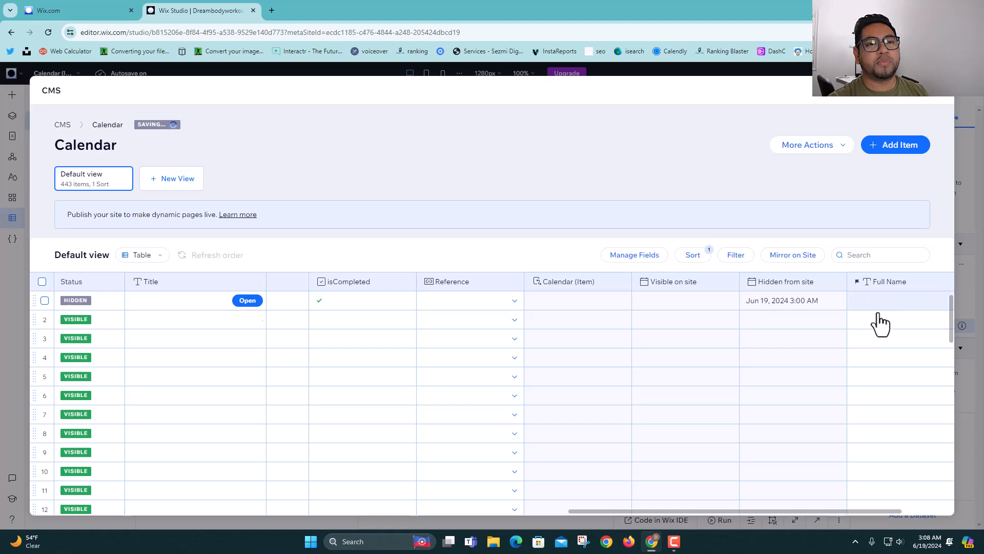
left_click_drag(802, 511, 830, 456)
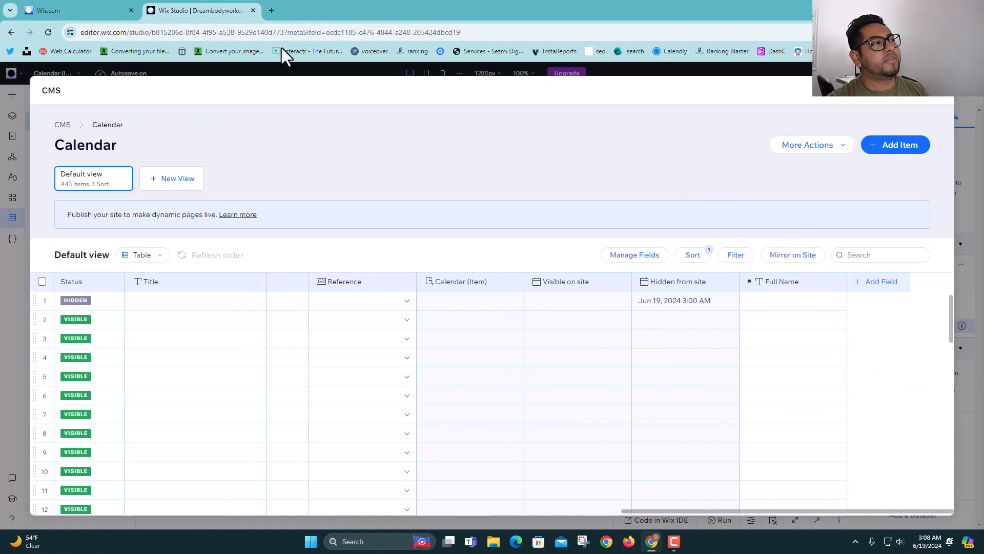
Highlight the site identifier portion of the editor's web address.
left_click(304, 32)
left_click(306, 33)
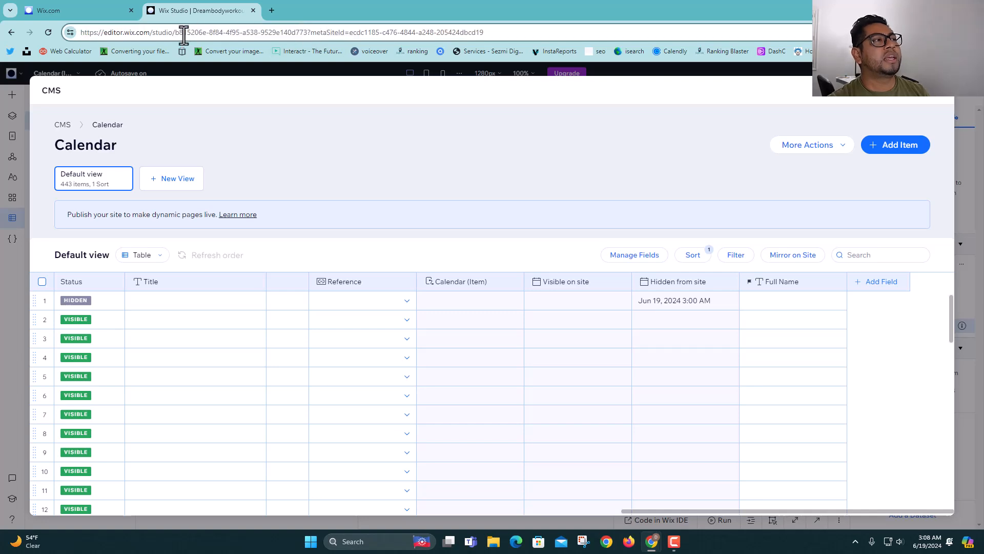
left_click_drag(176, 34, 512, 34)
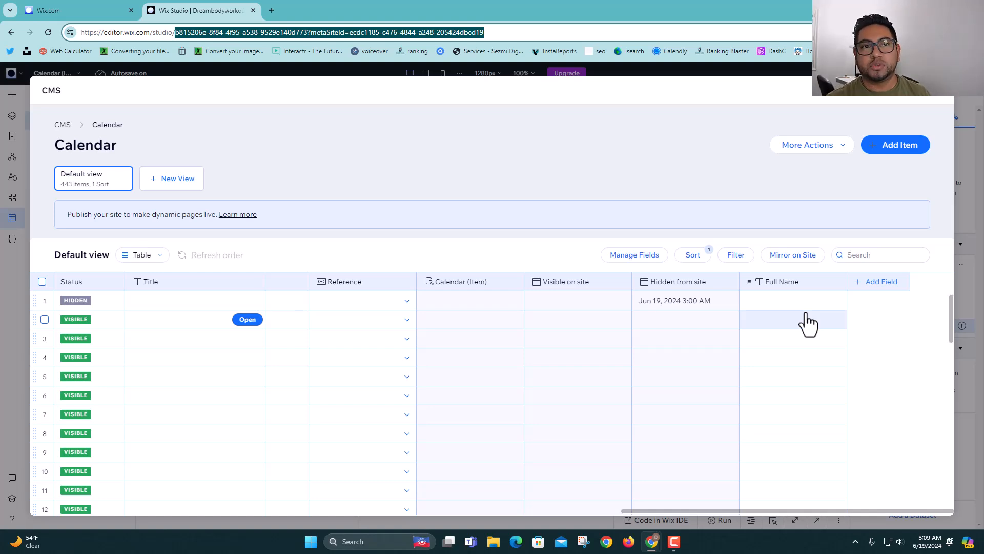
Close the collection table and remove the Title field from the Calendar (Item) page's URL, leaving calendar/.
left_click(939, 98)
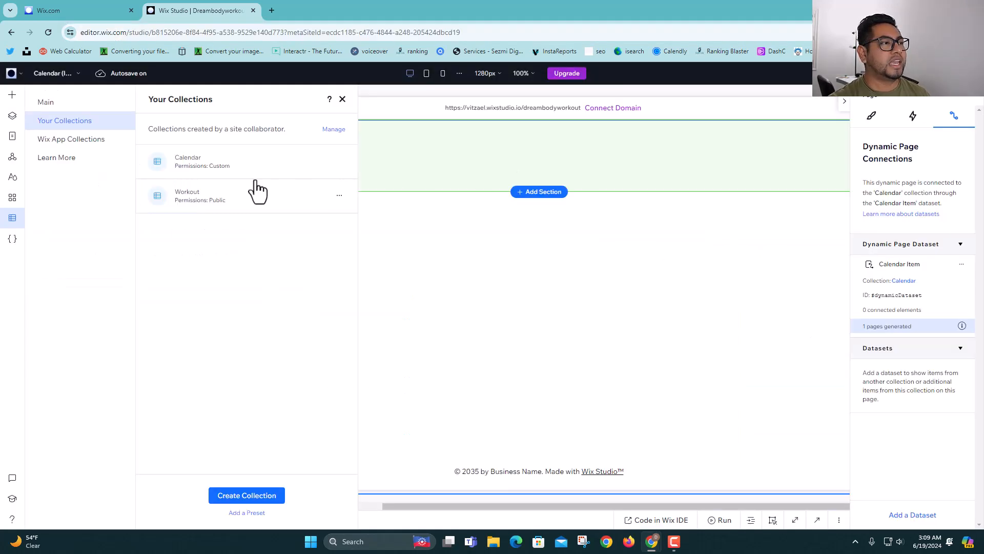
left_click(13, 137)
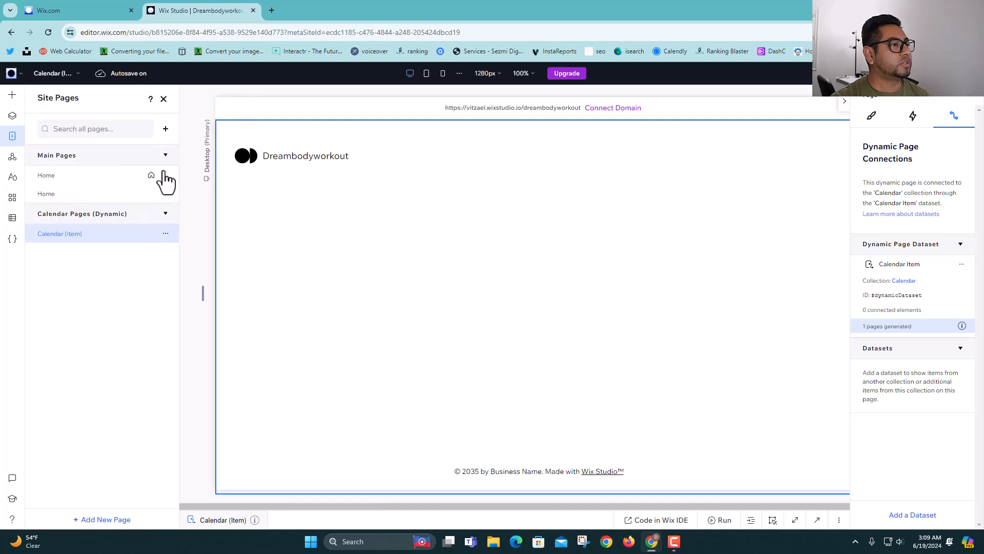
left_click(166, 234)
left_click(200, 248)
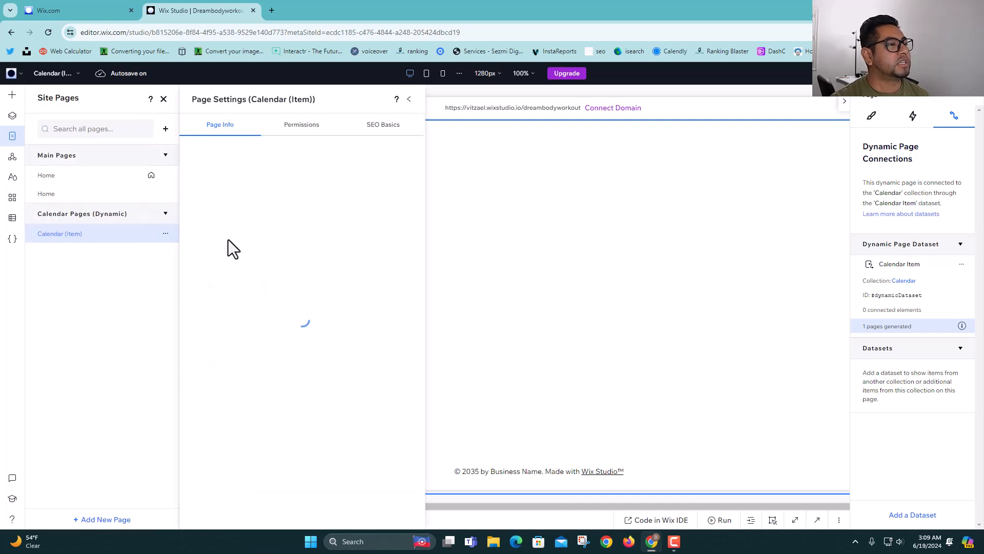
left_click(330, 230)
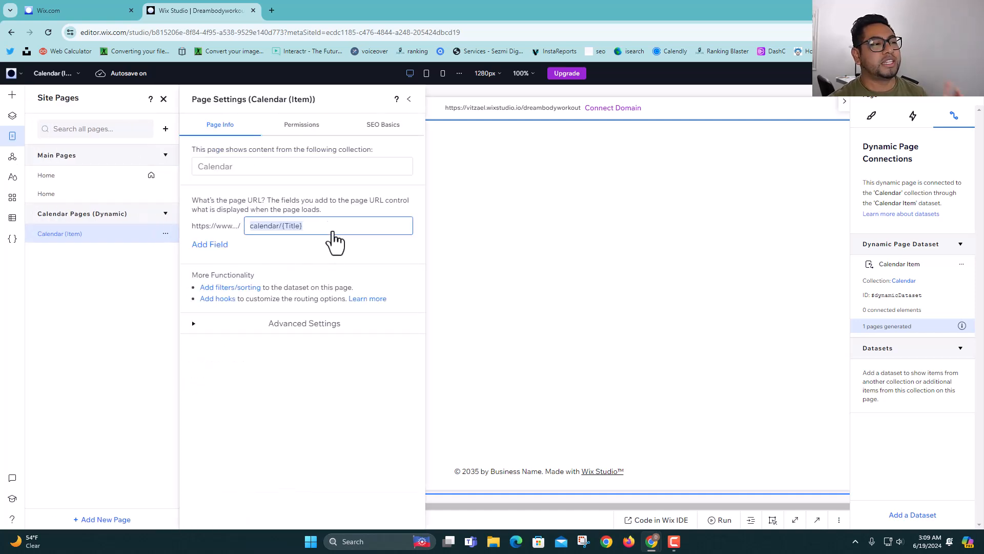
key("BackSpace")
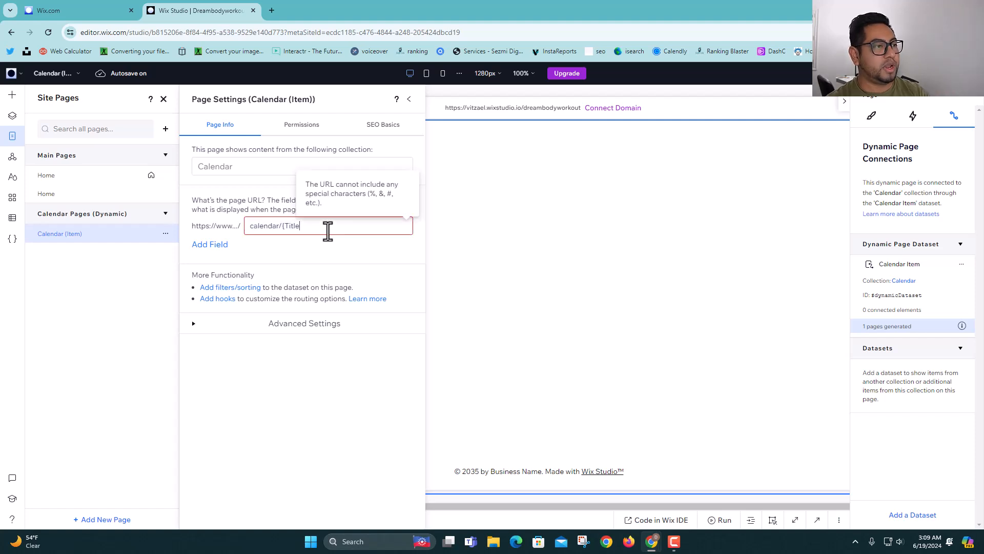
key("BackSpace")
left_click(288, 242)
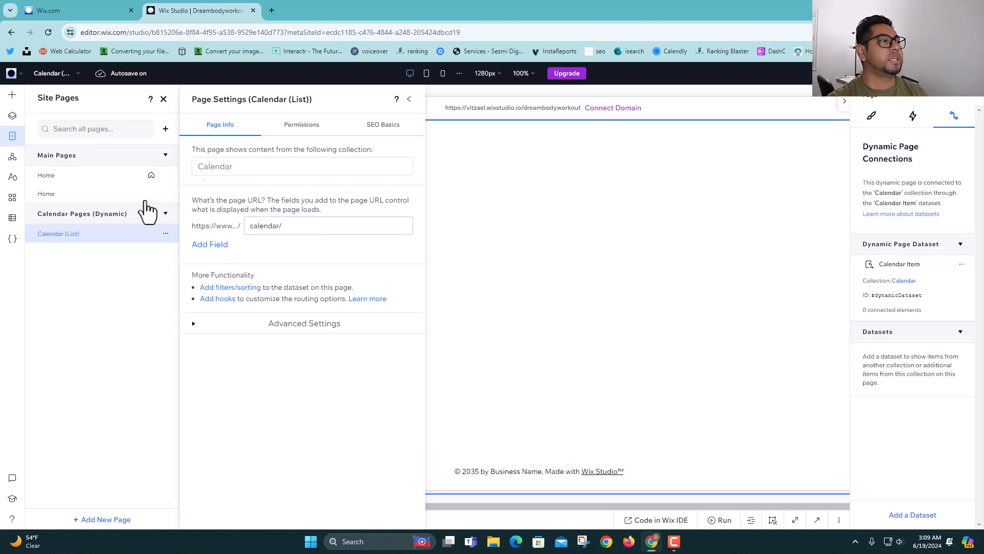
Add a dynamic item page for the Calendar collection.
left_click(13, 220)
left_click(69, 122)
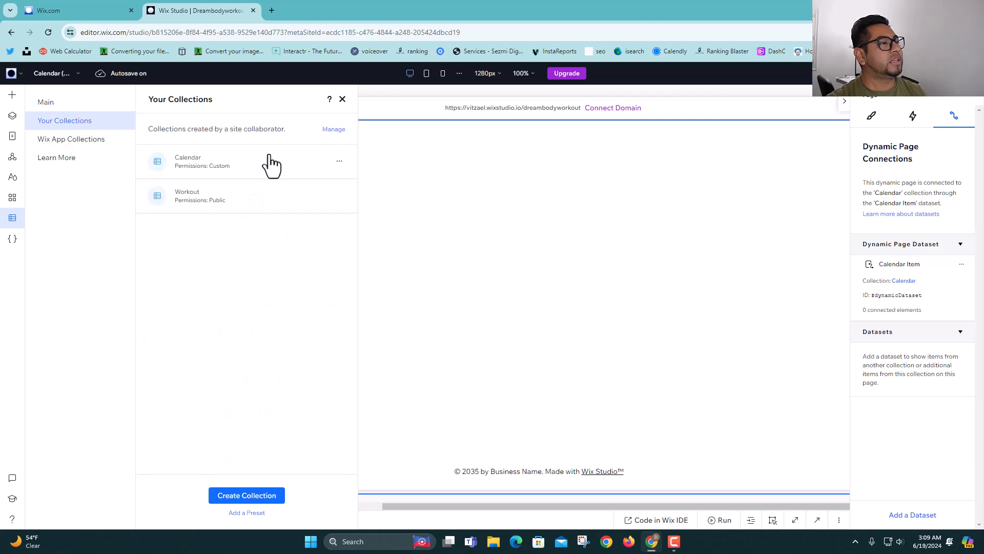
left_click(339, 161)
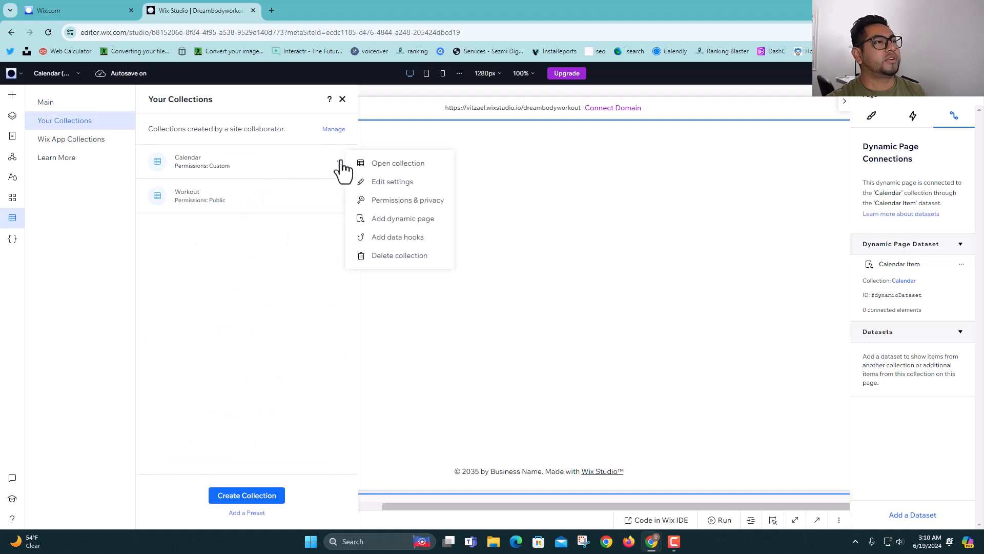
left_click(403, 220)
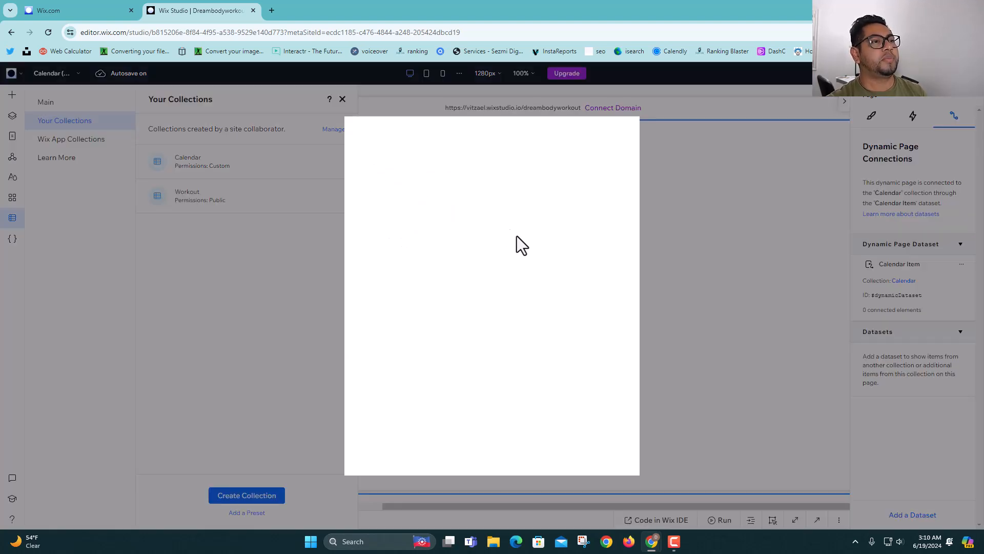
left_click(583, 279)
left_click(605, 431)
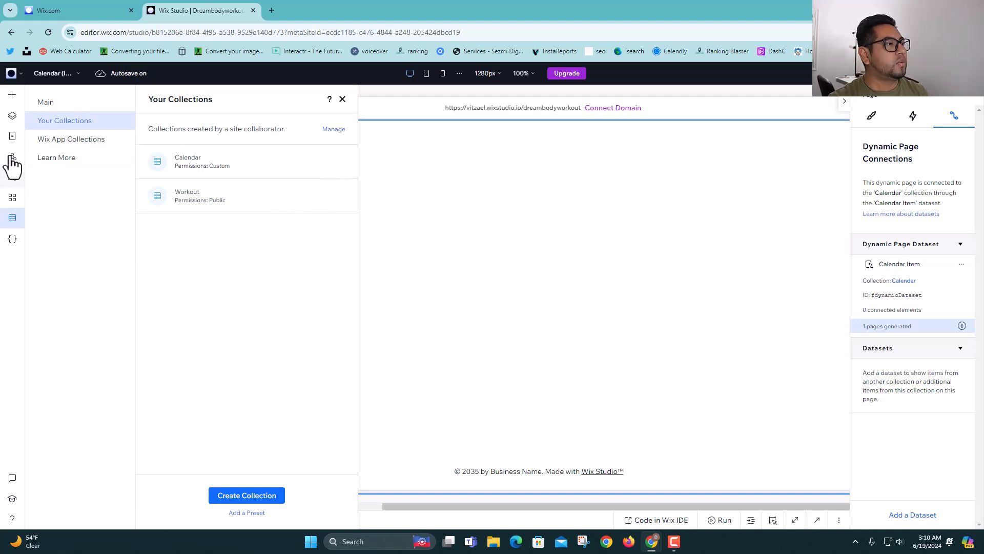
Replace the Full Name field in the Calendar (Item) page's URL with the ID field.
left_click(13, 135)
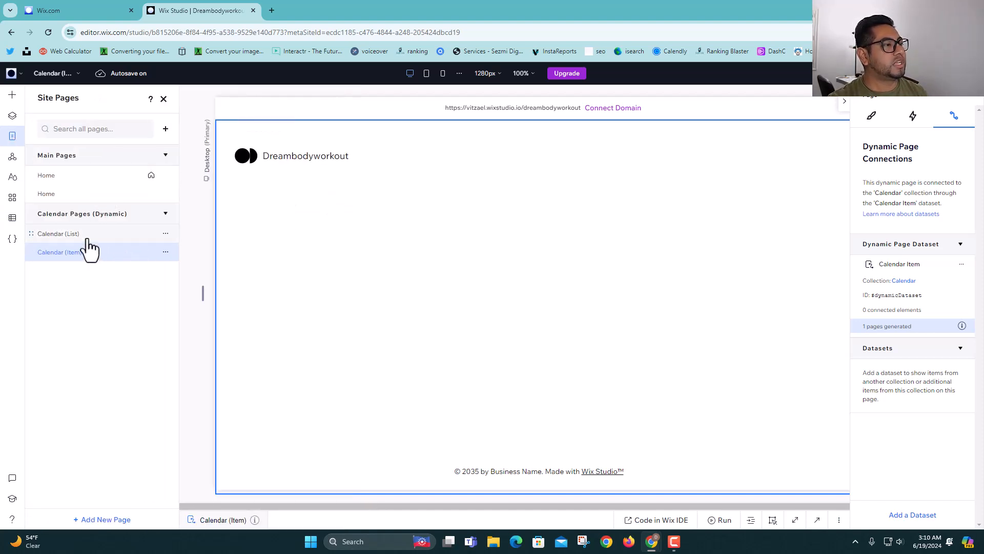
left_click(165, 252)
left_click(194, 264)
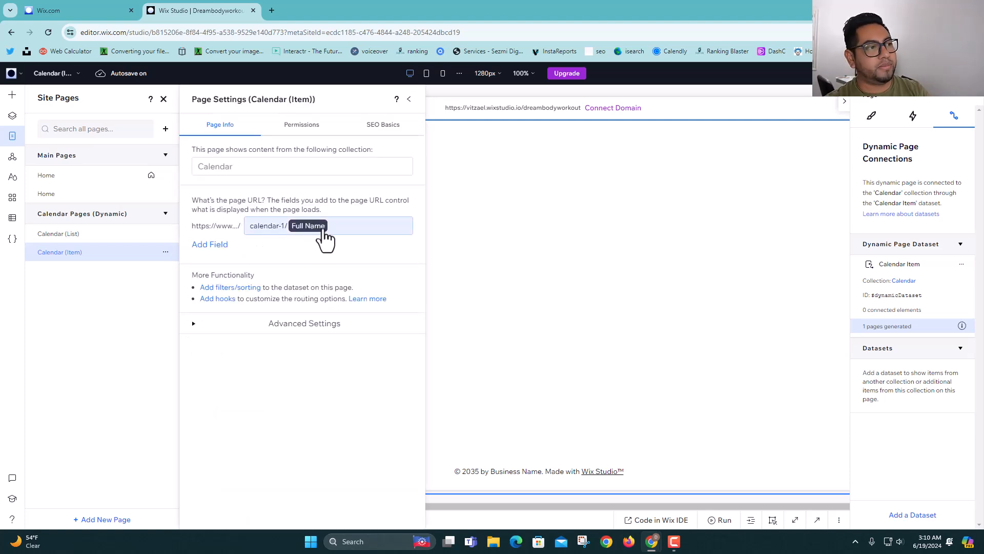
left_click(334, 226)
left_click(334, 225)
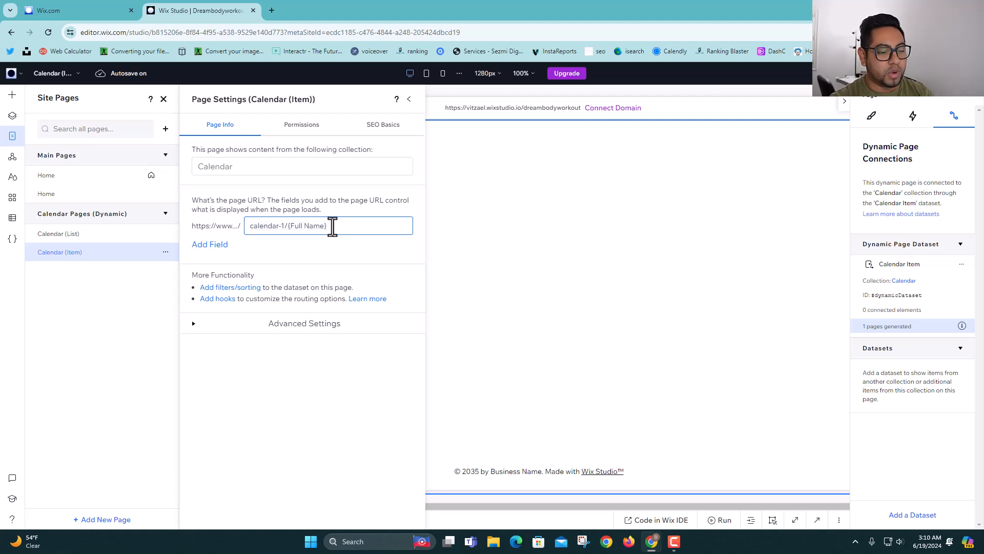
key("BackSpace")
key("BackSpace")
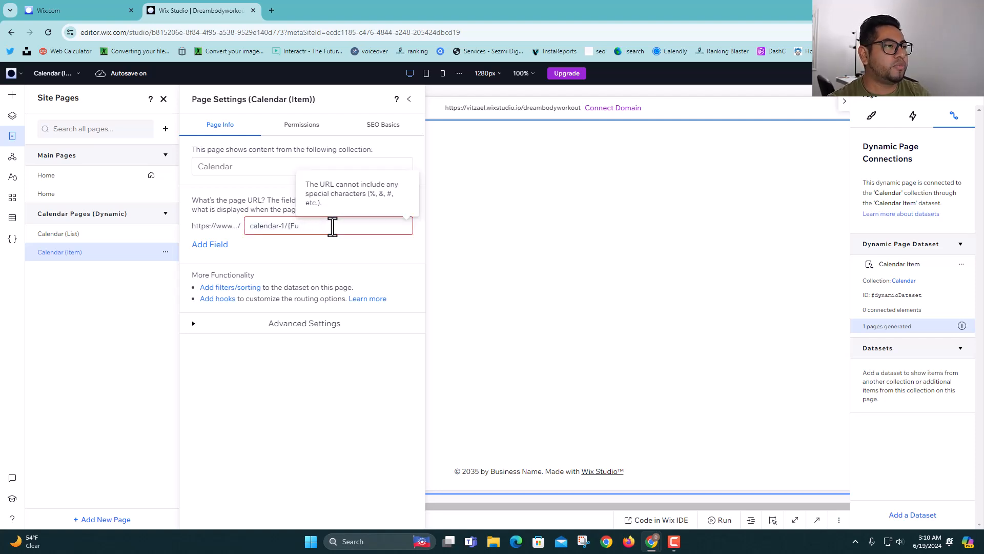
key("BackSpace")
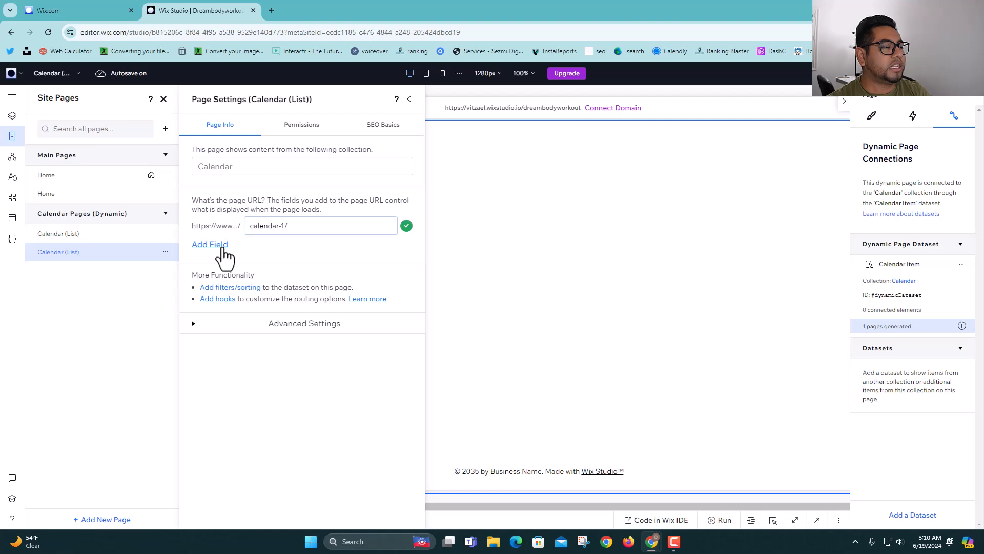
left_click(215, 246)
left_click(210, 357)
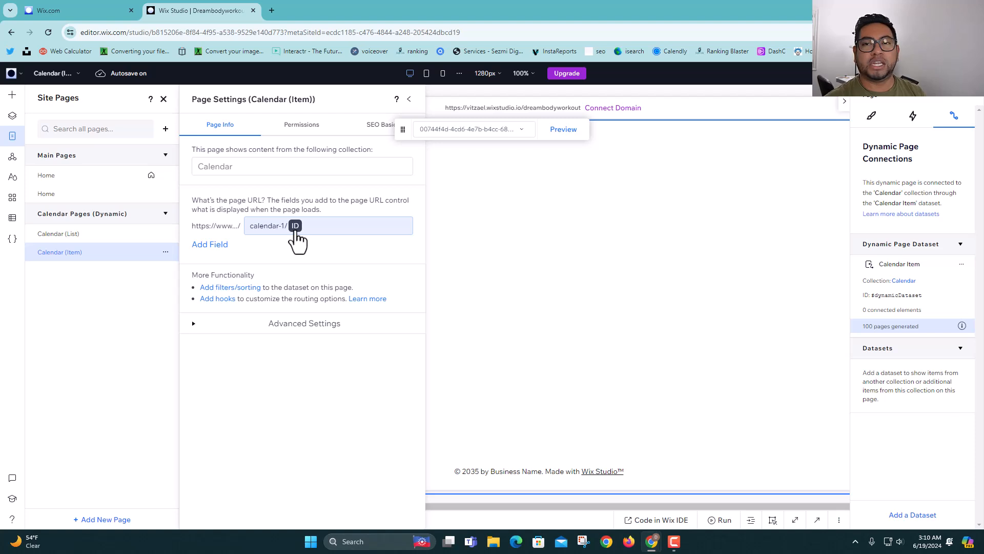
Highlight the long identifier in the editor's web address as an example of an ID-based URL.
left_click(247, 31)
left_click(205, 34)
left_click_drag(175, 32, 506, 35)
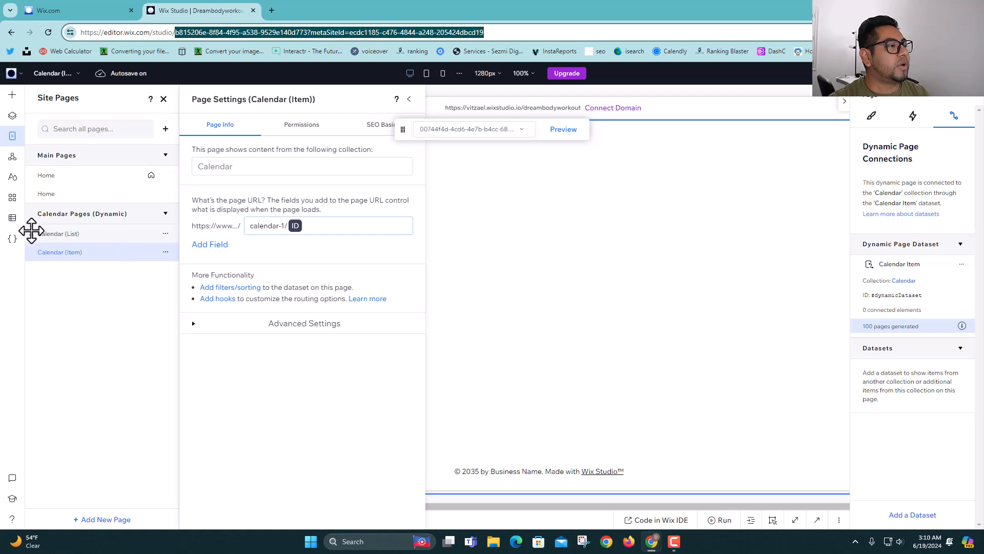
Open the Calendar collection's table and examine the Calendar (Item) page URLs across its rows.
left_click(13, 220)
left_click(82, 123)
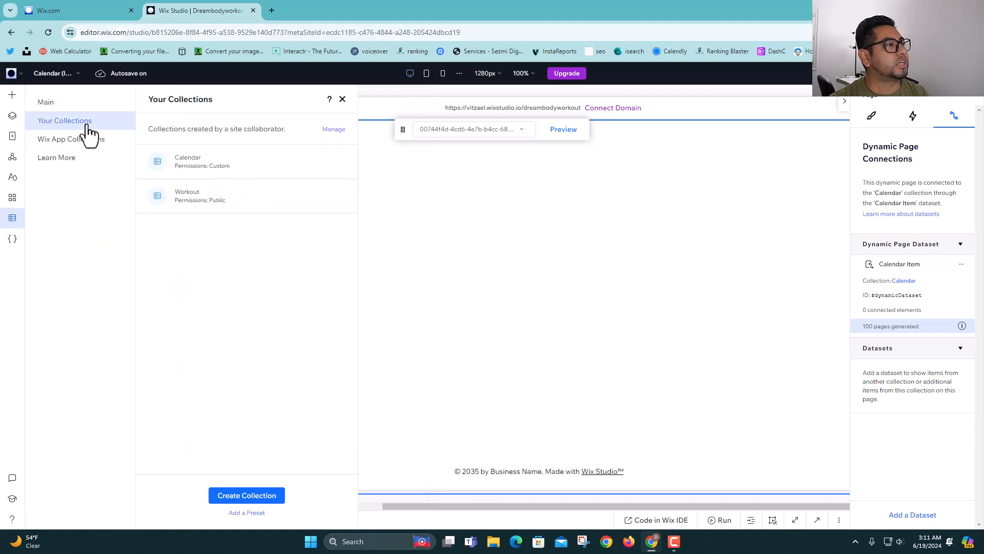
left_click(210, 171)
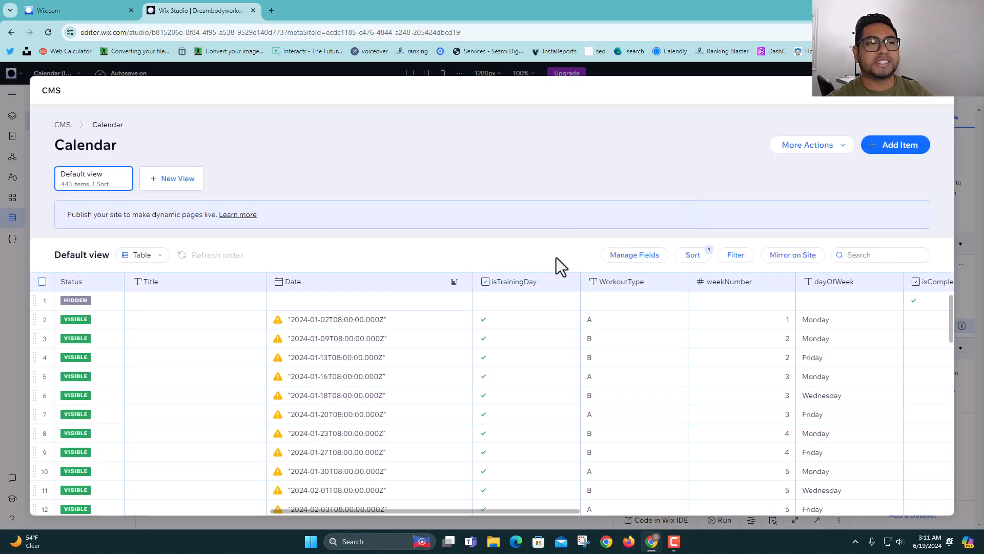
left_click_drag(512, 510, 891, 498)
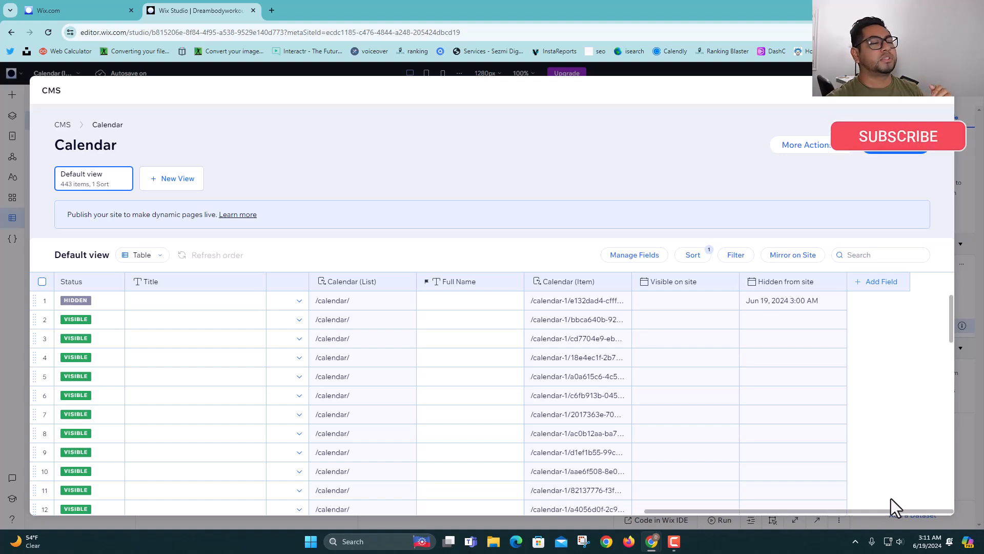
scroll(724, 313, "down", 6)
scroll(580, 394, "down", 20)
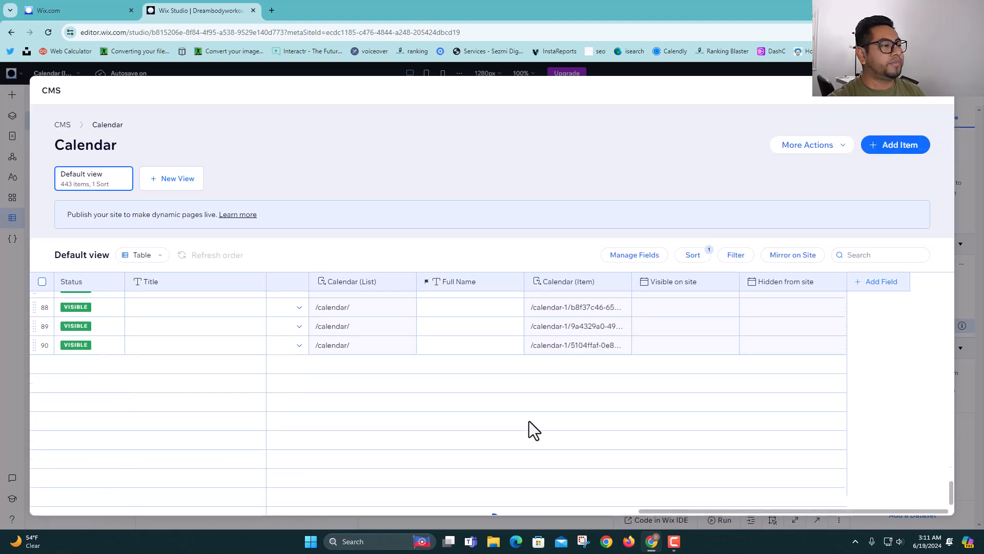
scroll(513, 430, "down", 20)
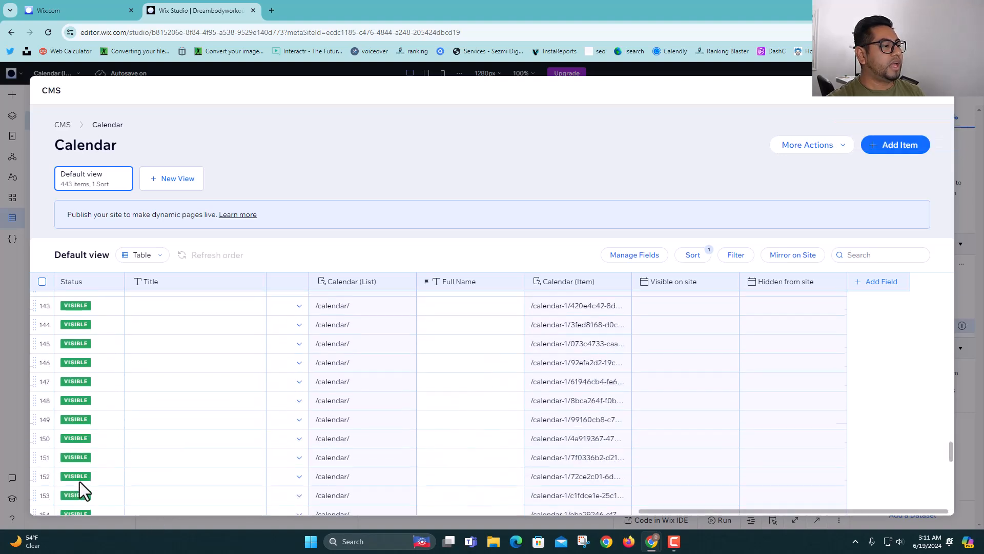
scroll(908, 450, "down", 12)
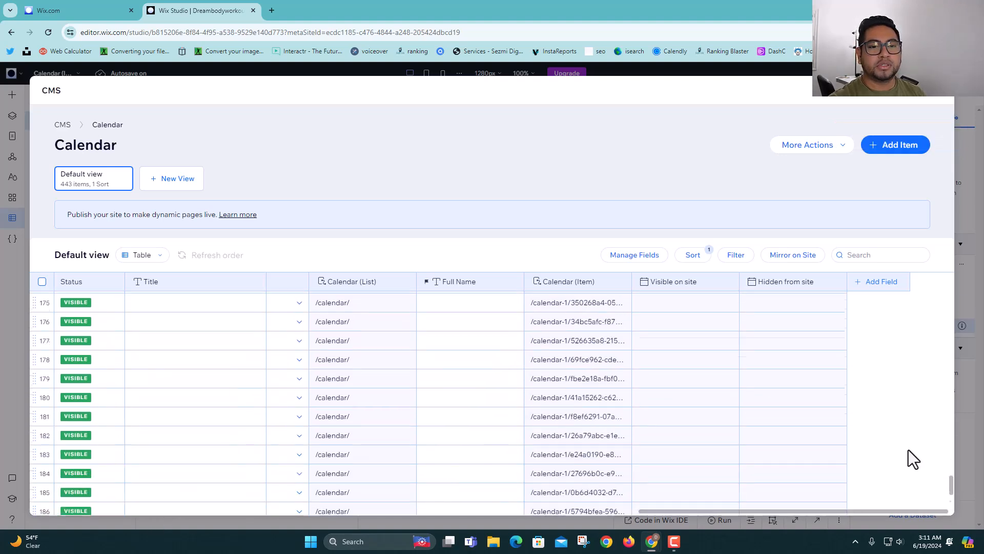
scroll(110, 497, "down", 5)
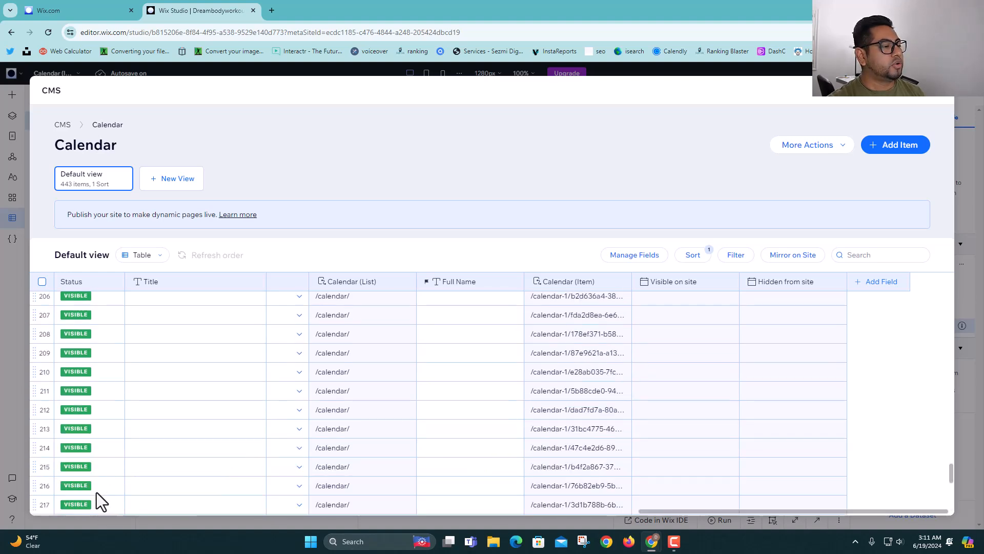
scroll(85, 511, "down", 10)
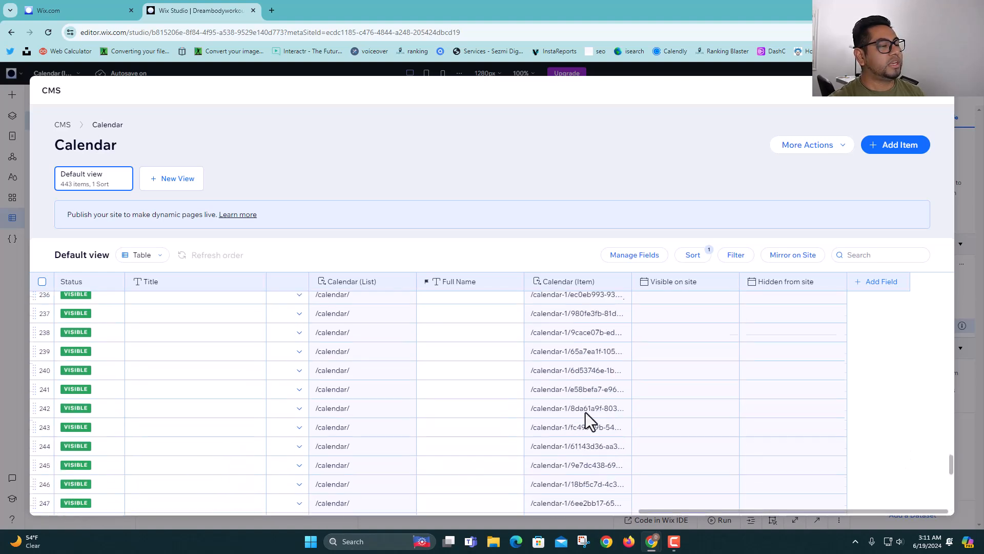
scroll(97, 517, "down", 3)
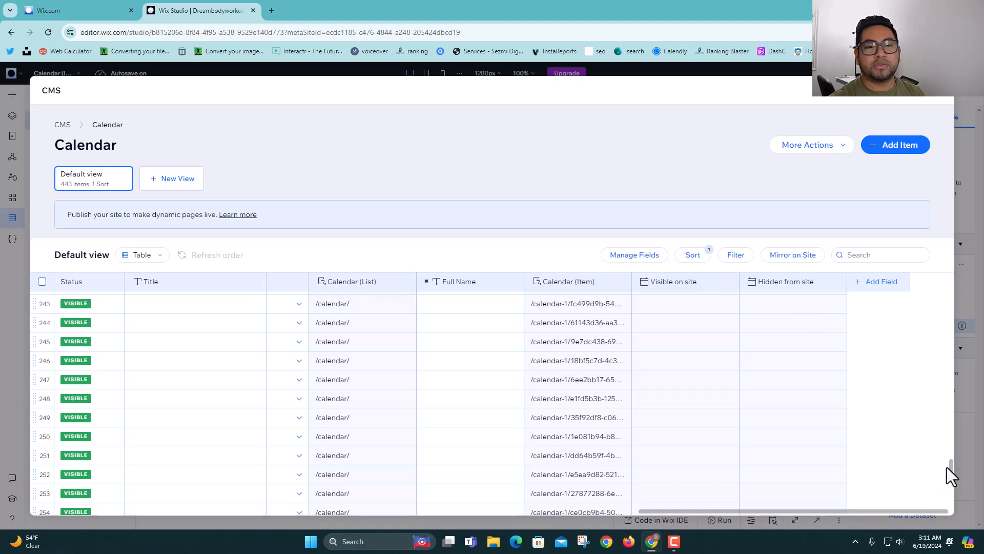
left_click_drag(952, 448, 955, 241)
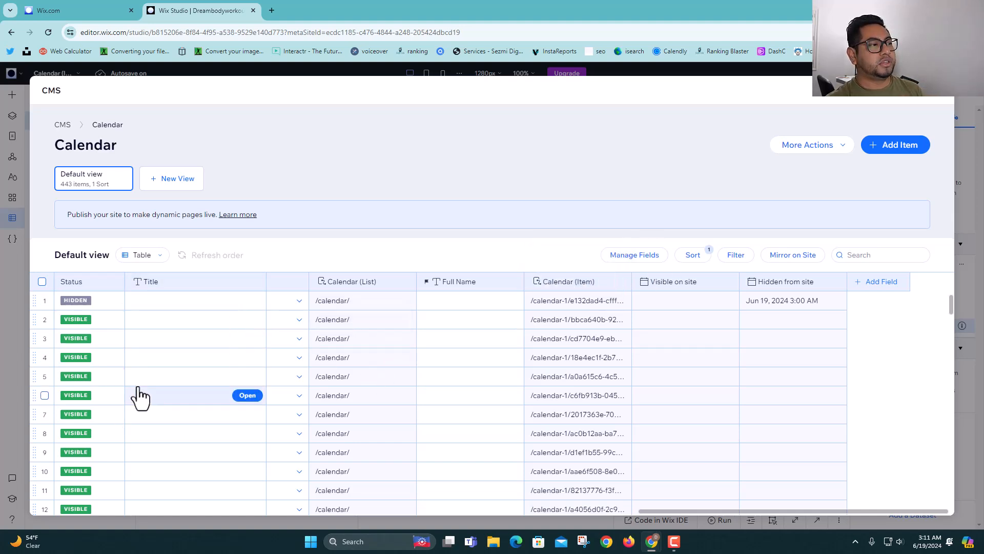
Add a Text field named Phone Number with the field ID phoneNumber to the Calendar collection.
left_click(877, 282)
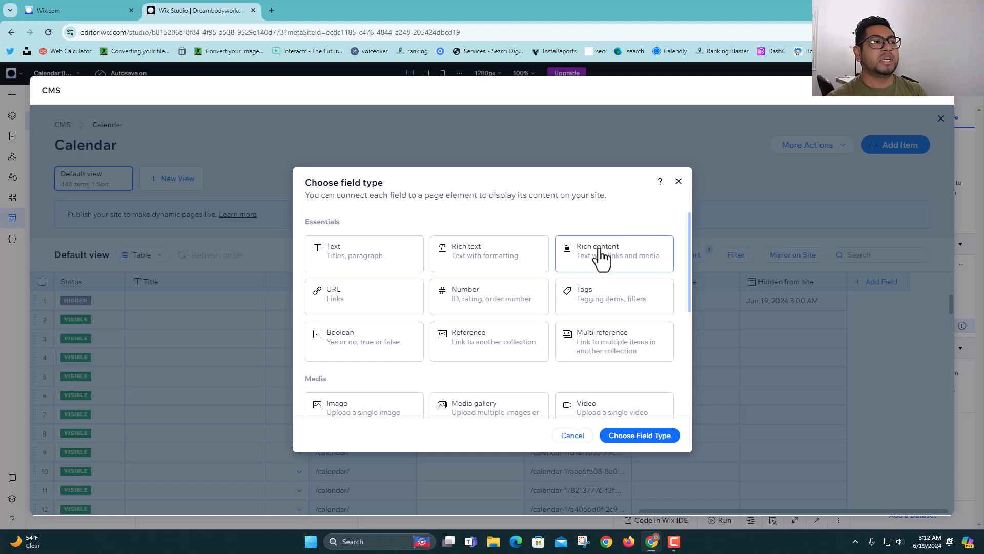
left_click(390, 267)
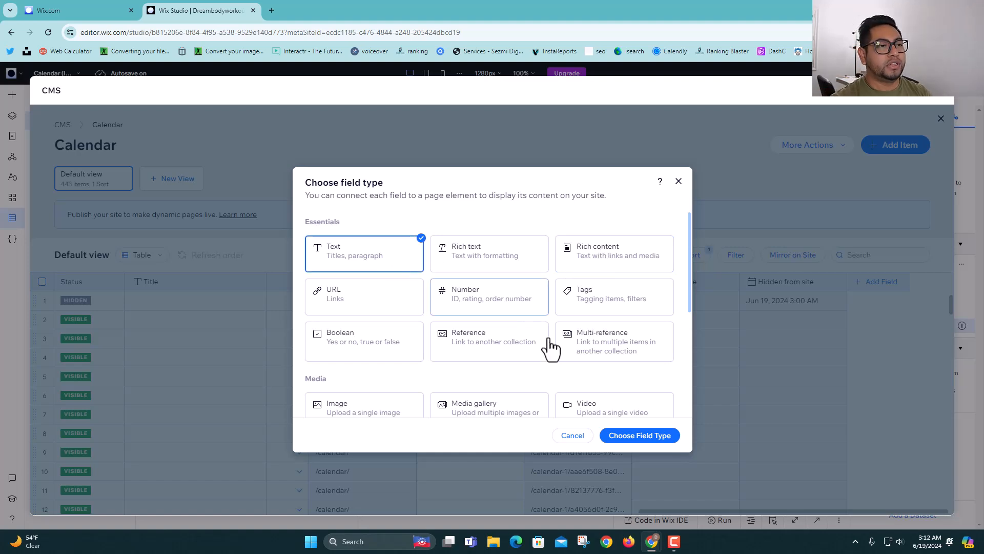
left_click(652, 440)
left_click_drag(344, 255, 380, 274)
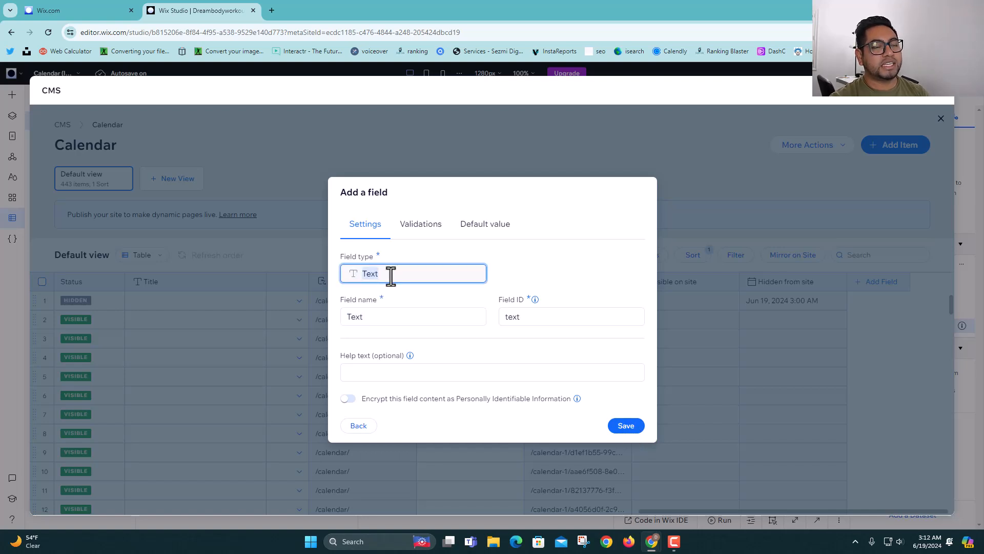
left_click(384, 316)
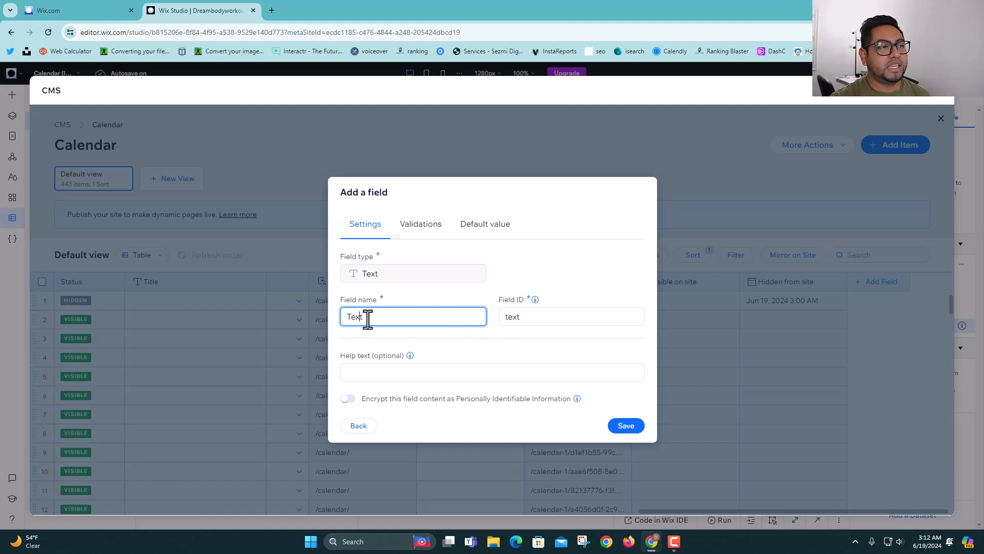
key("BackSpace")
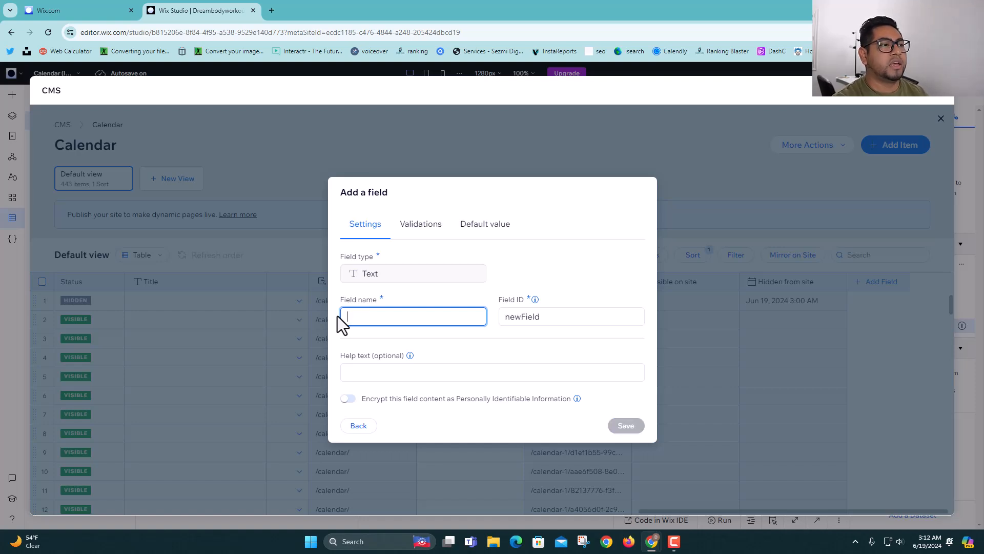
type("Phonn")
key("BackSpace")
type("e Number")
double_click(540, 316)
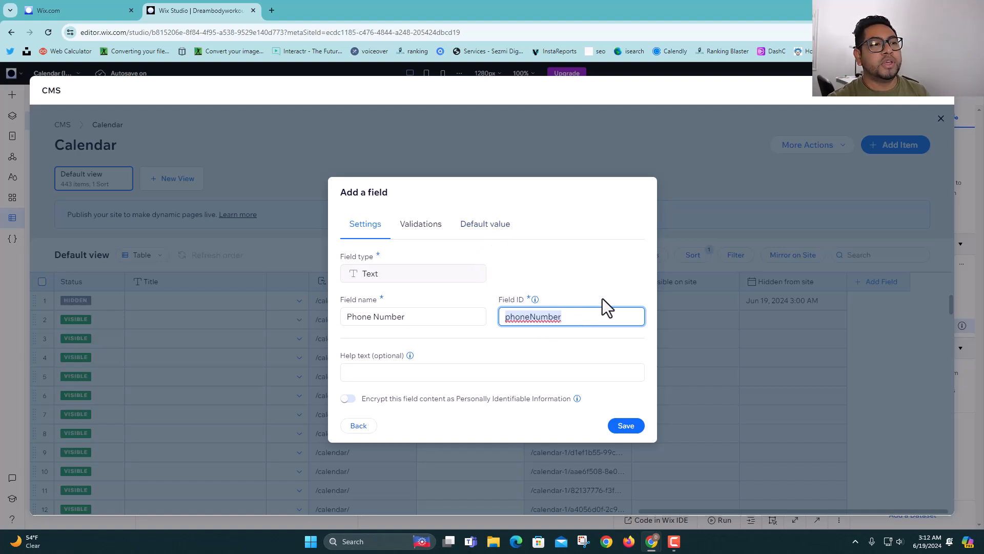
left_click(626, 427)
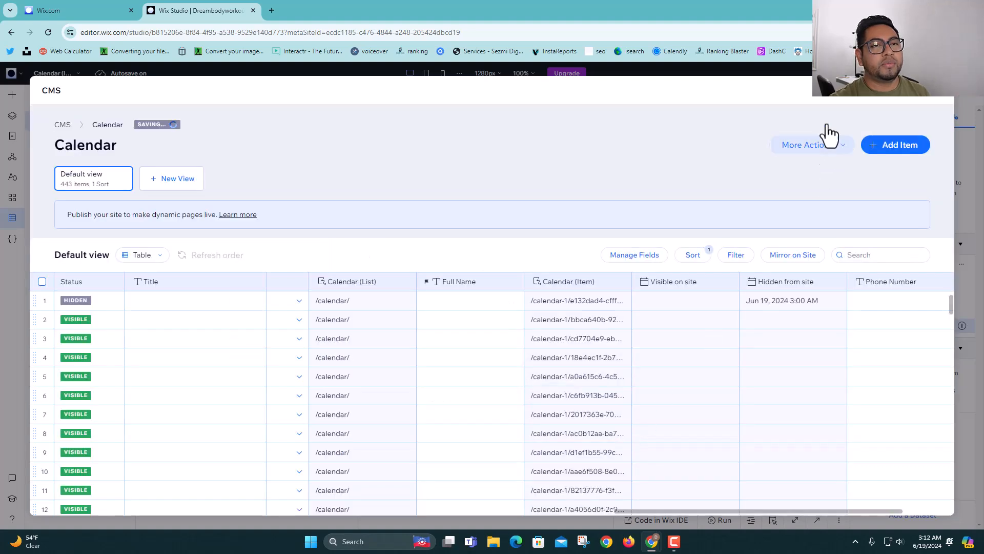
Close the Calendar collection and turn off coding for the site.
left_click(939, 95)
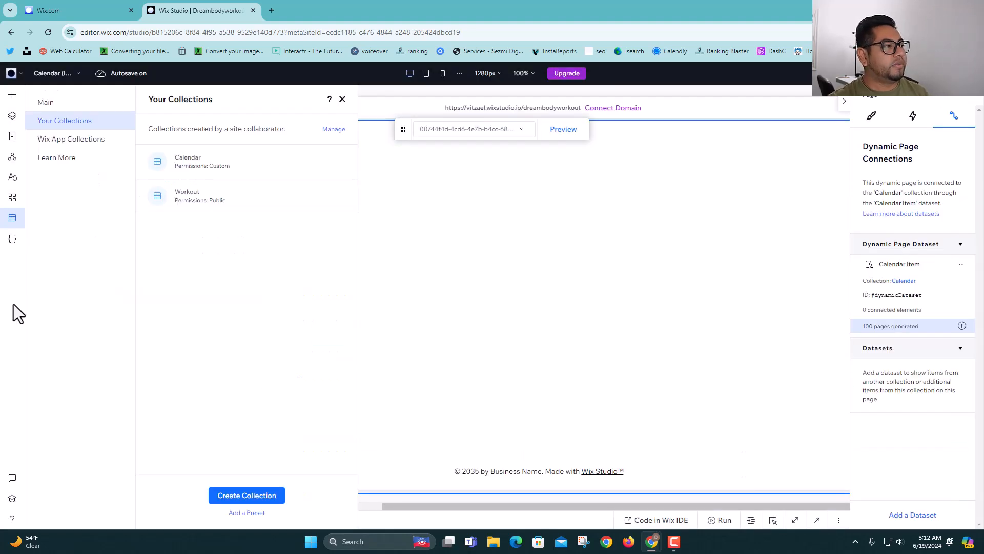
left_click(13, 241)
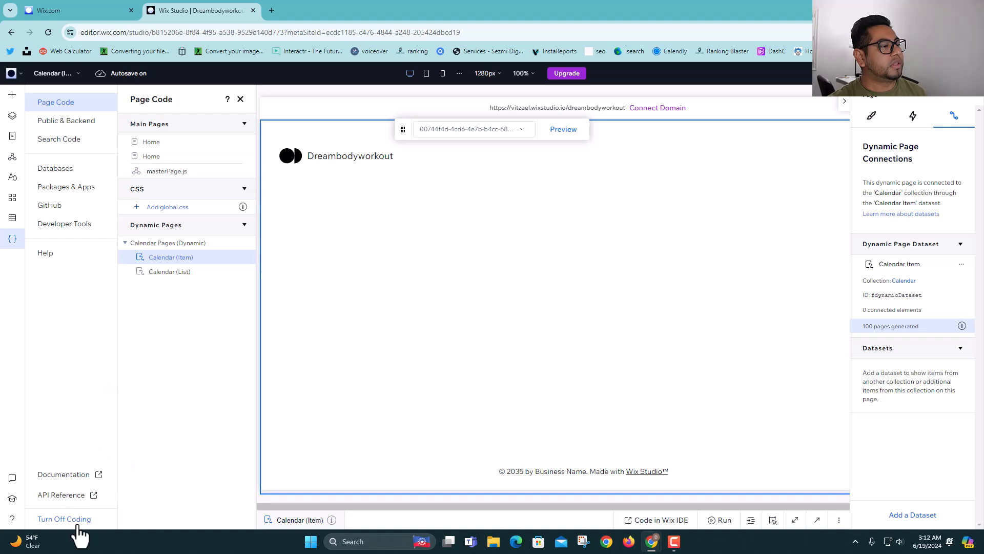
left_click(78, 520)
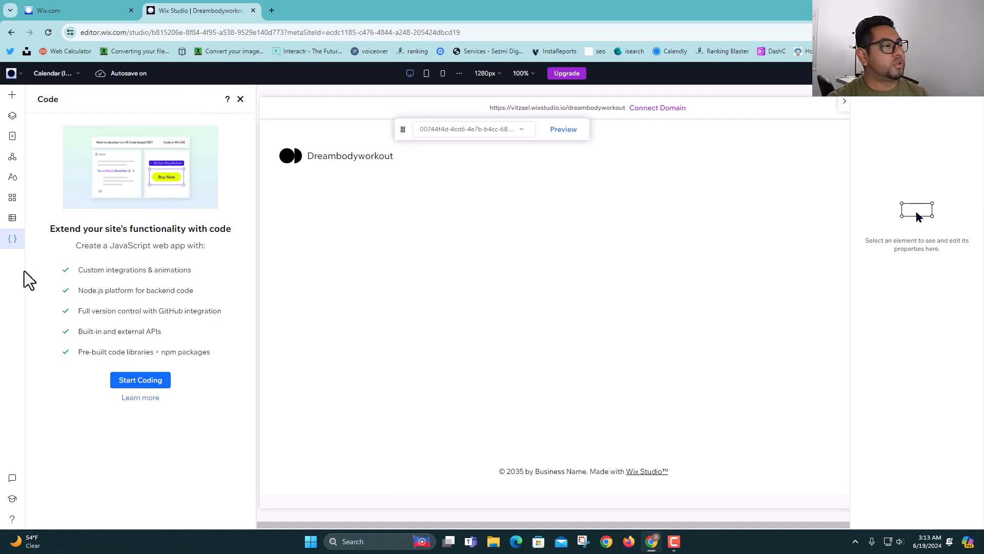
Inspect the Phone Number field's settings in the Calendar collection with coding turned off, leaving without changes.
left_click(15, 226)
left_click(73, 123)
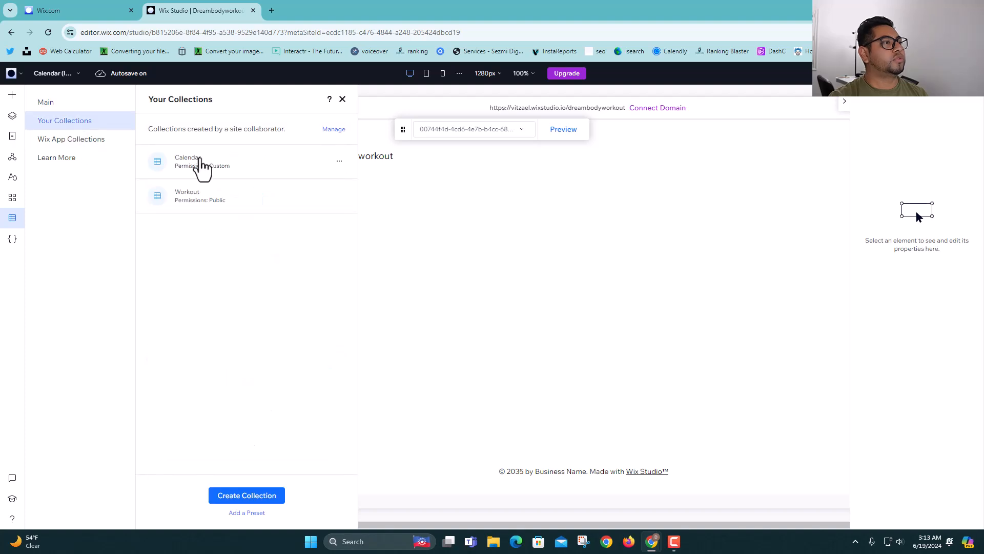
left_click(201, 165)
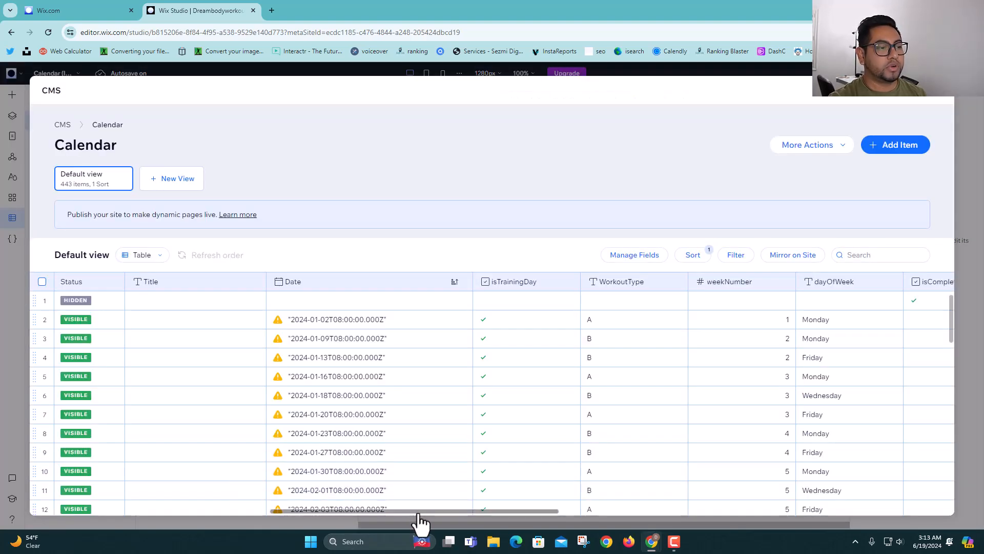
left_click_drag(418, 512, 933, 510)
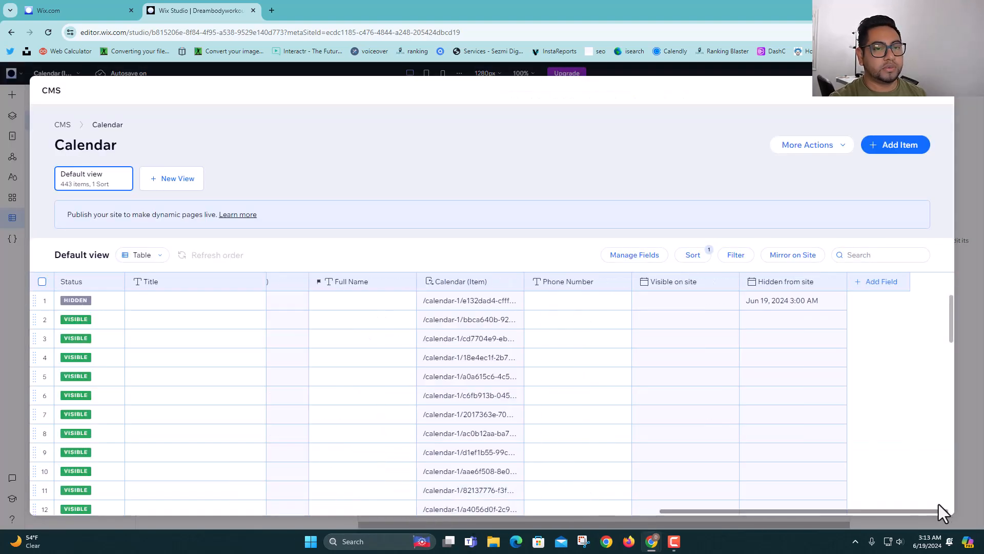
left_click(624, 281)
left_click(548, 319)
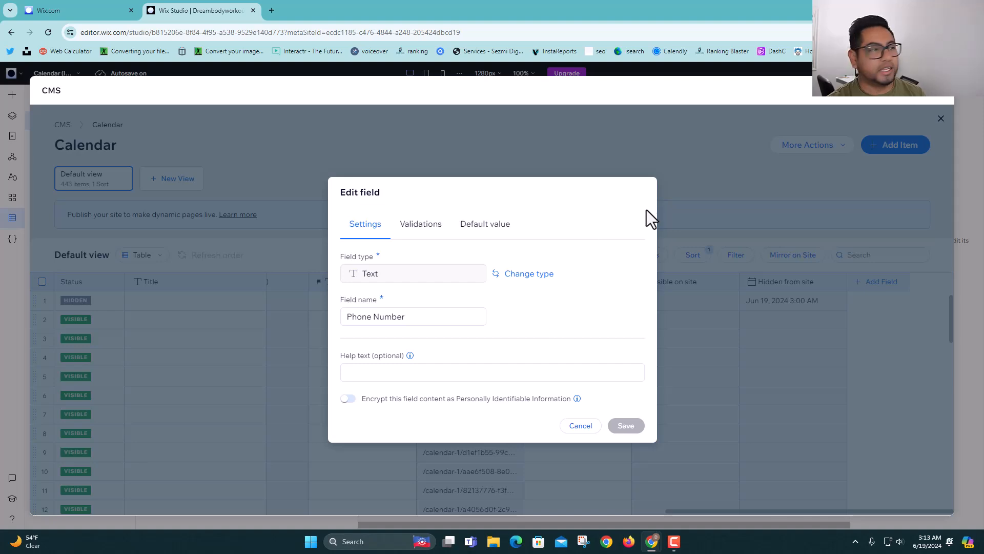
left_click(580, 426)
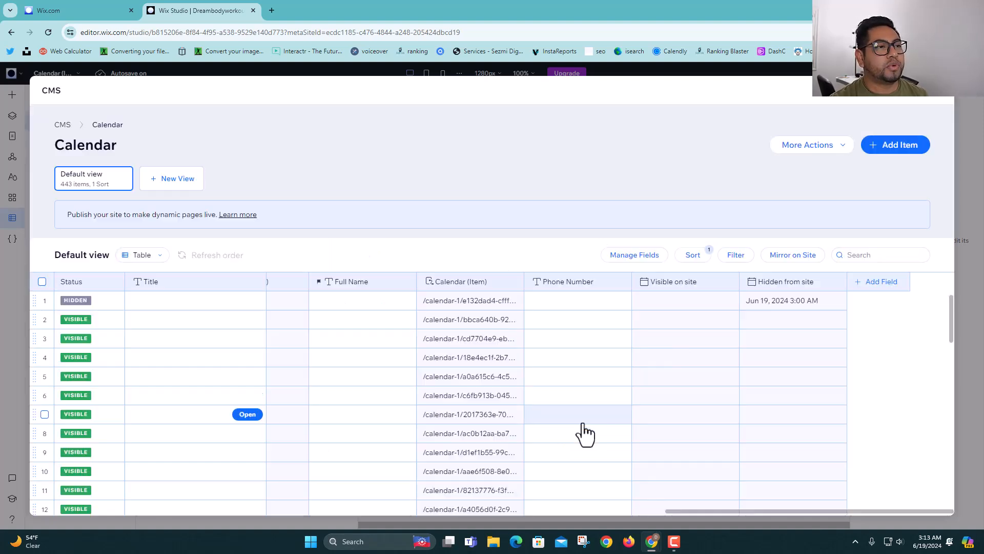
Close the Calendar collection and turn the site's coding back on.
left_click(940, 105)
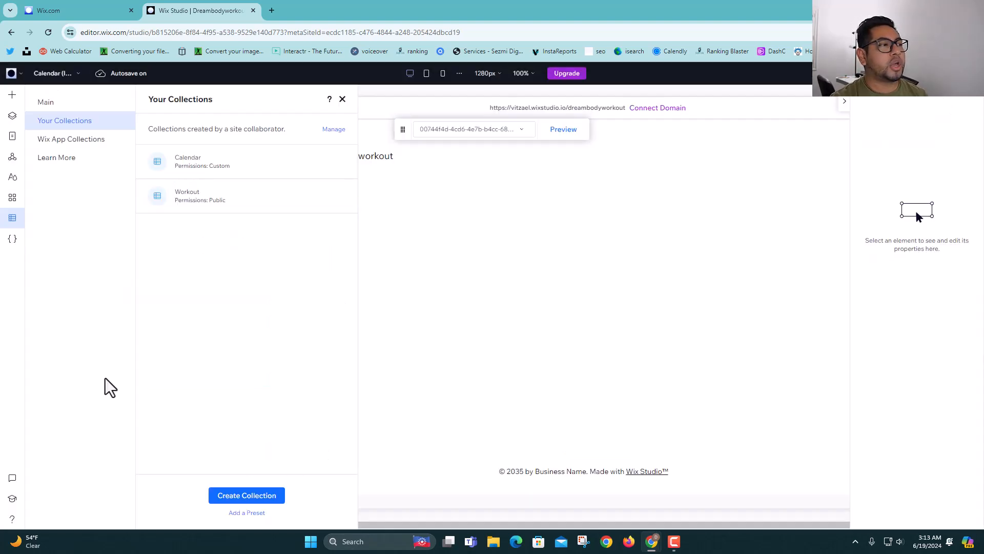
left_click(12, 239)
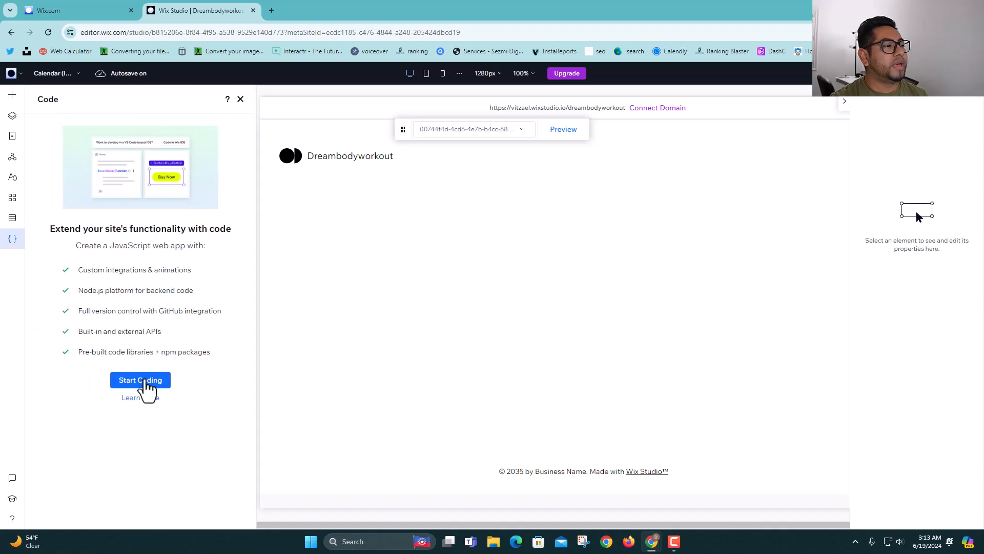
left_click(140, 381)
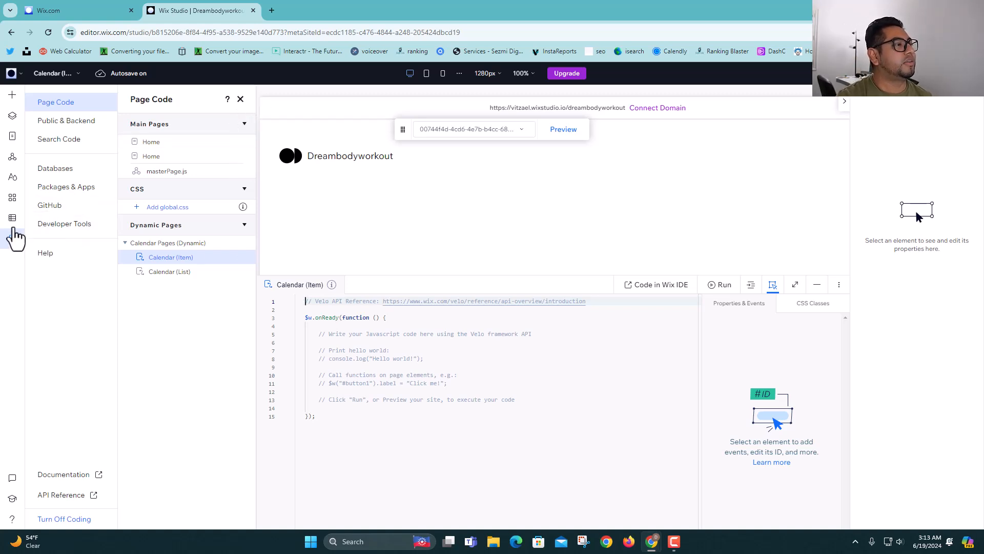
Reopen the Phone Number field's settings in the Calendar collection and examine its field type, name and field ID.
left_click(14, 219)
left_click(66, 121)
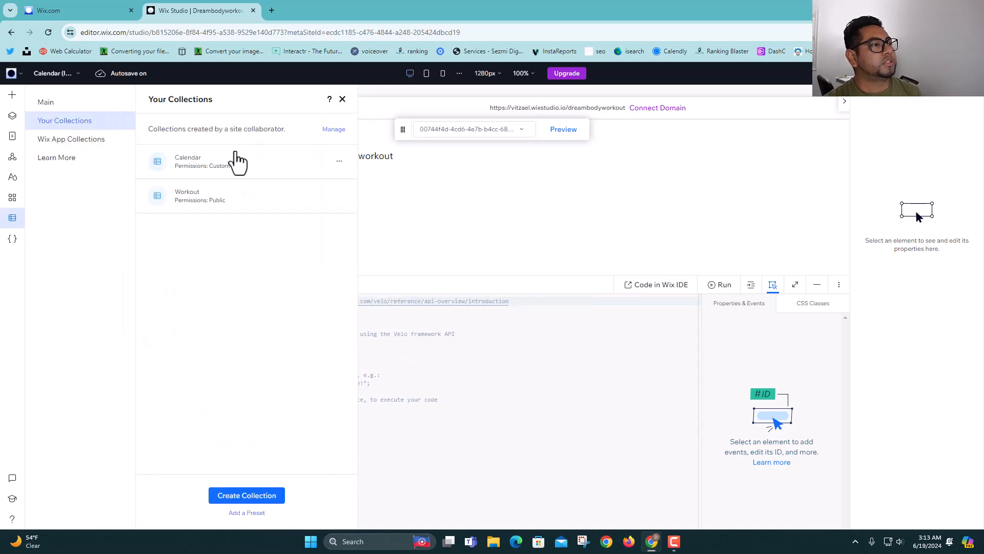
left_click(236, 157)
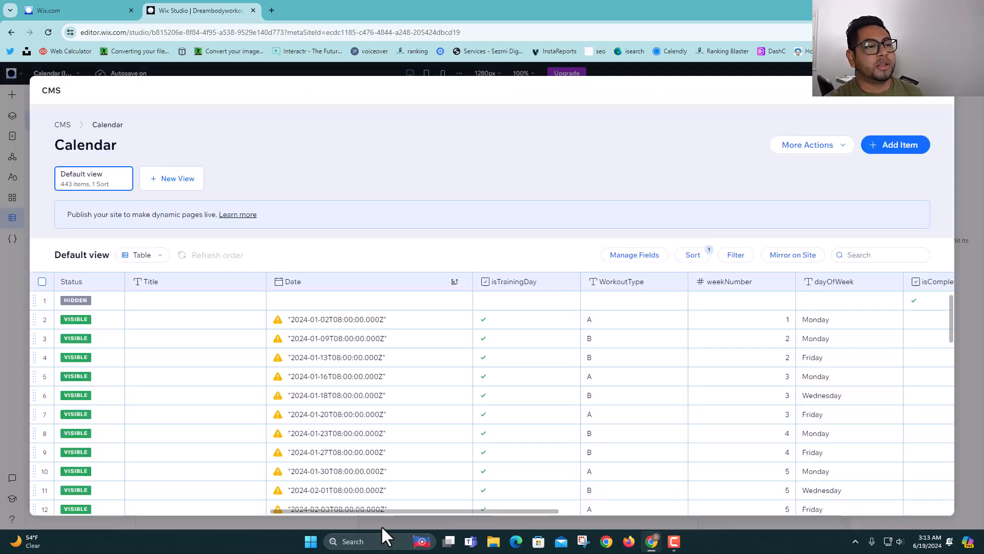
left_click_drag(423, 512, 813, 521)
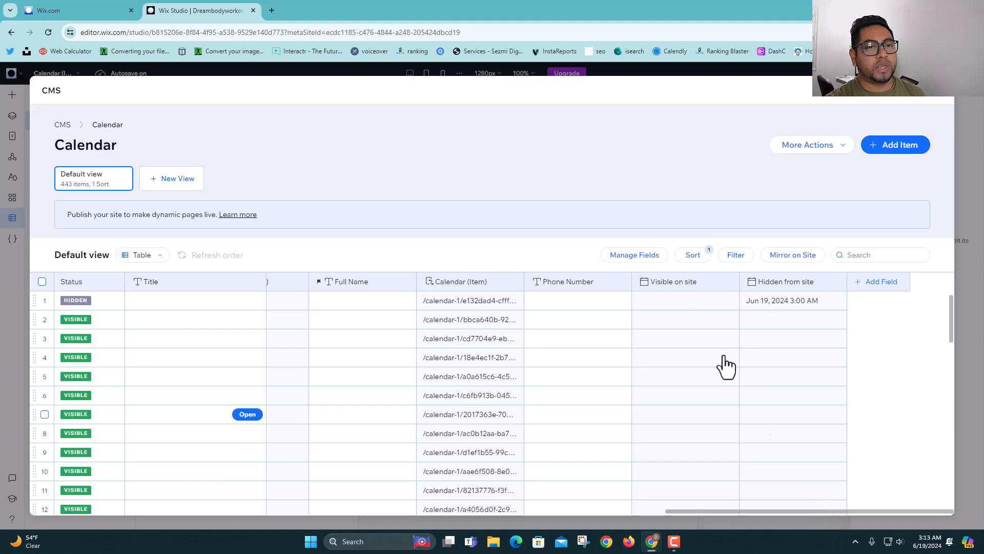
left_click(589, 287)
left_click(546, 306)
left_click_drag(404, 318, 393, 278)
double_click(386, 275)
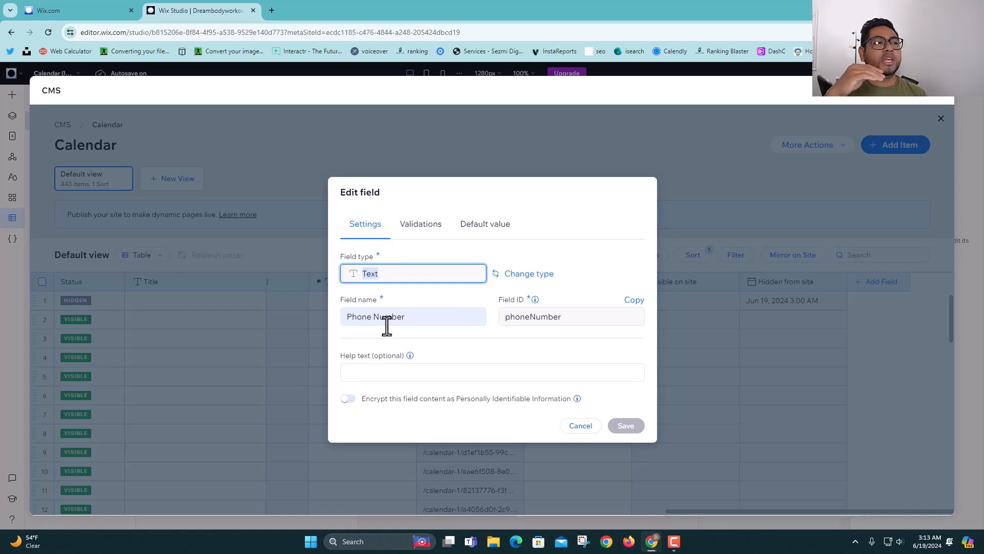
Try the Number type for the Phone Number field, switch the choice back to Text, and leave the settings without saving.
left_click(553, 276)
scroll(485, 365, "down", 2)
scroll(362, 358, "up", 2)
left_click(454, 313)
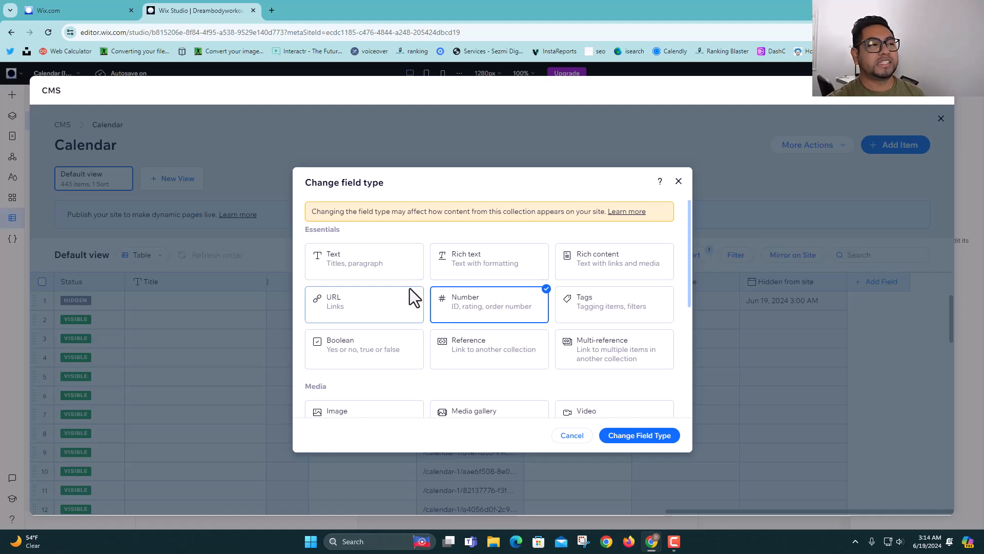
left_click(395, 273)
left_click(672, 445)
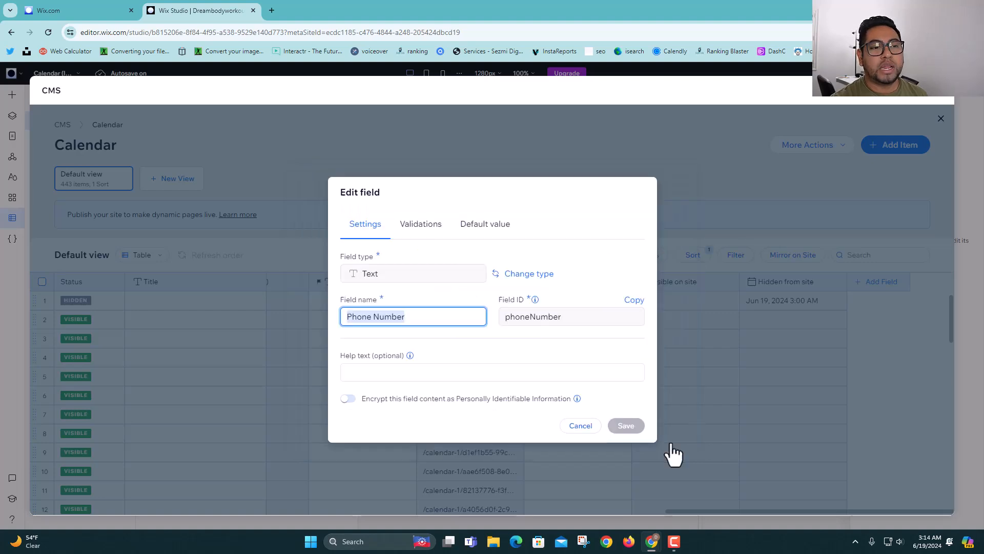
left_click(594, 422)
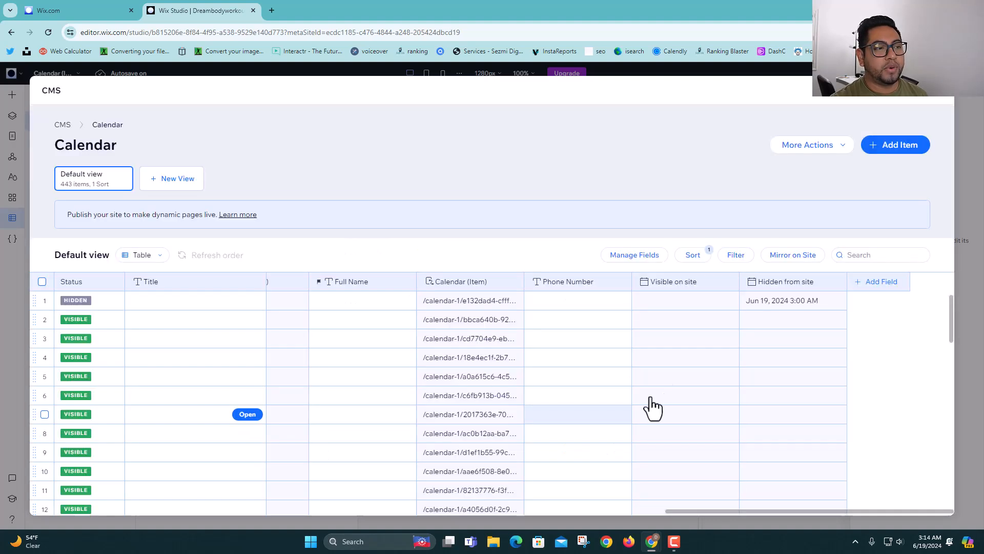
Add a Rich Text field named Bio to the Calendar collection.
left_click(876, 284)
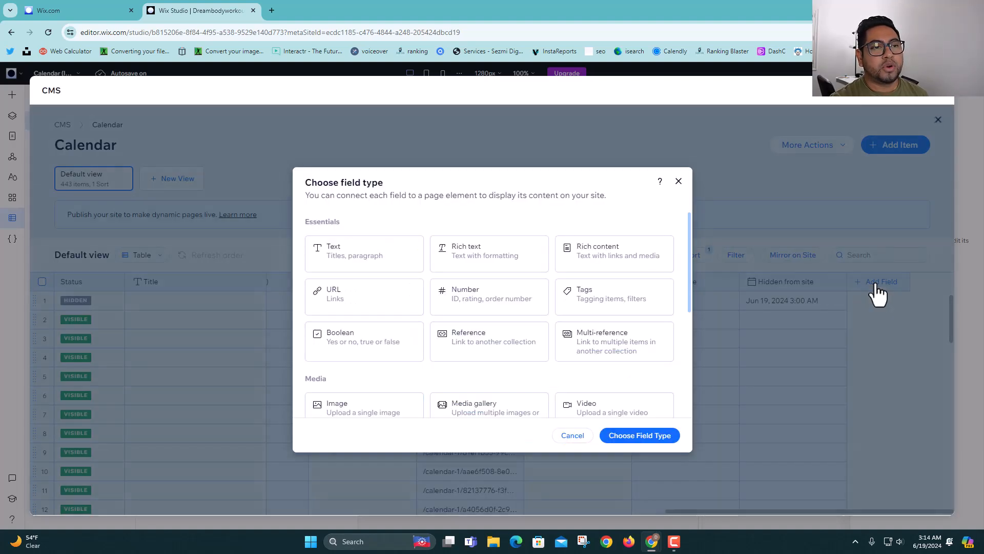
left_click(518, 267)
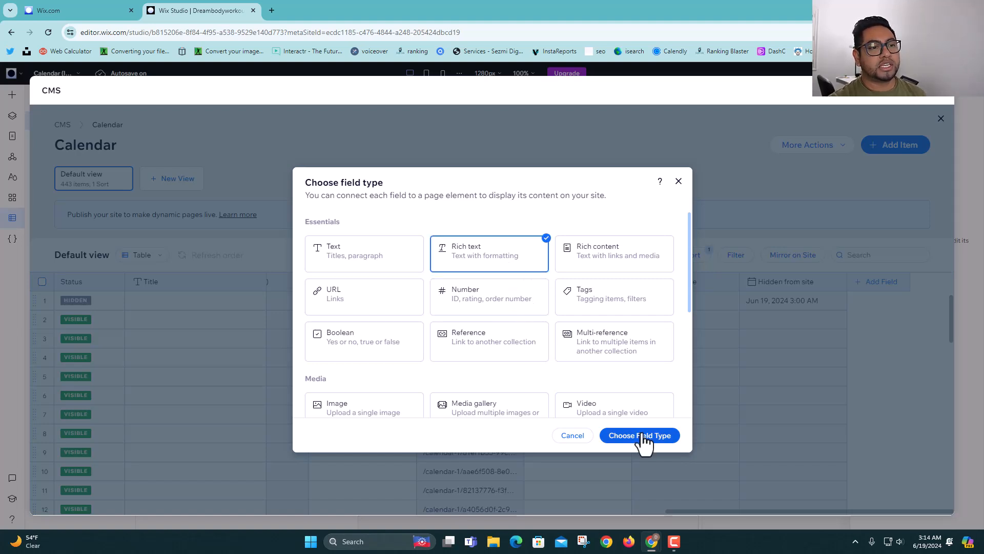
left_click(641, 436)
key("BackSpace")
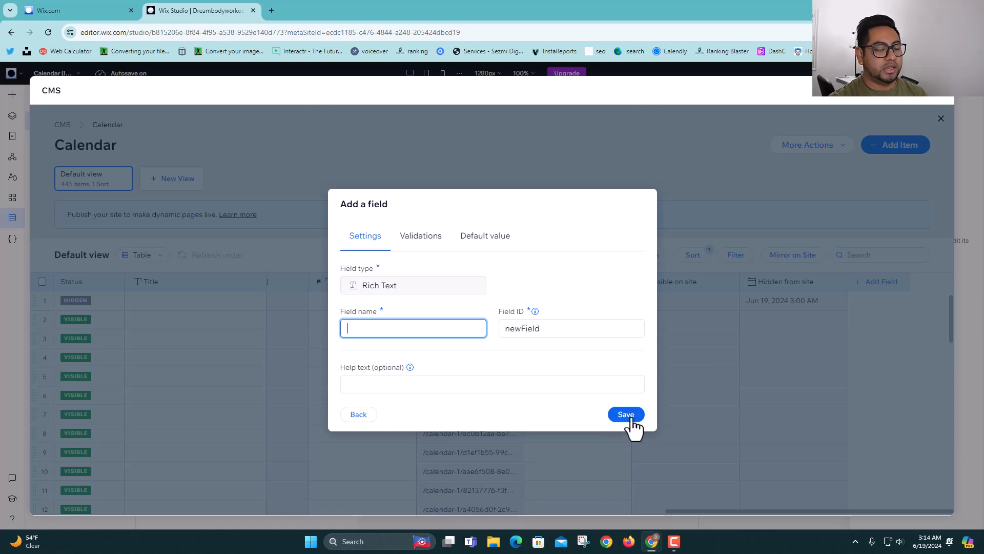
type("Bio")
left_click(632, 419)
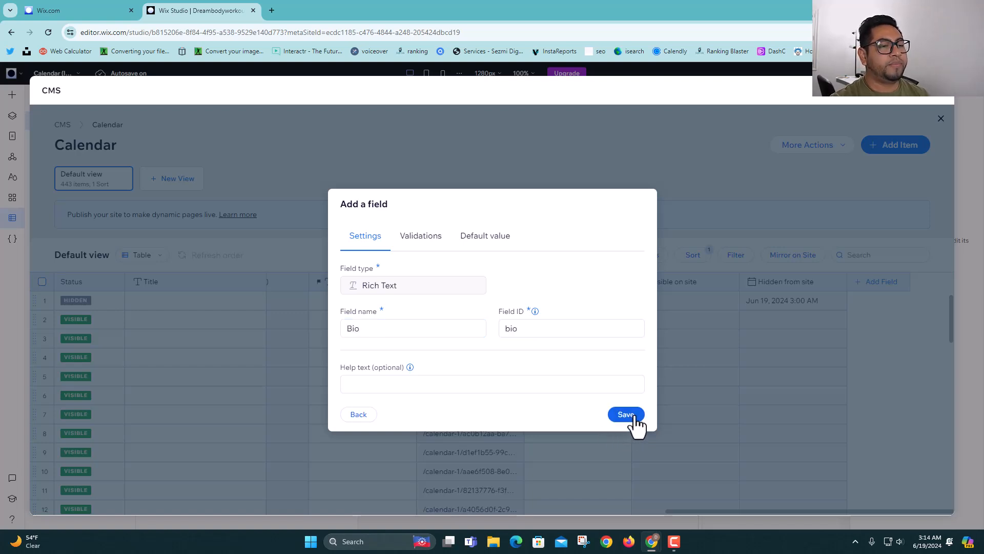
Add a Rich Content field named Portfolio to the Calendar collection.
left_click_drag(721, 511, 846, 507)
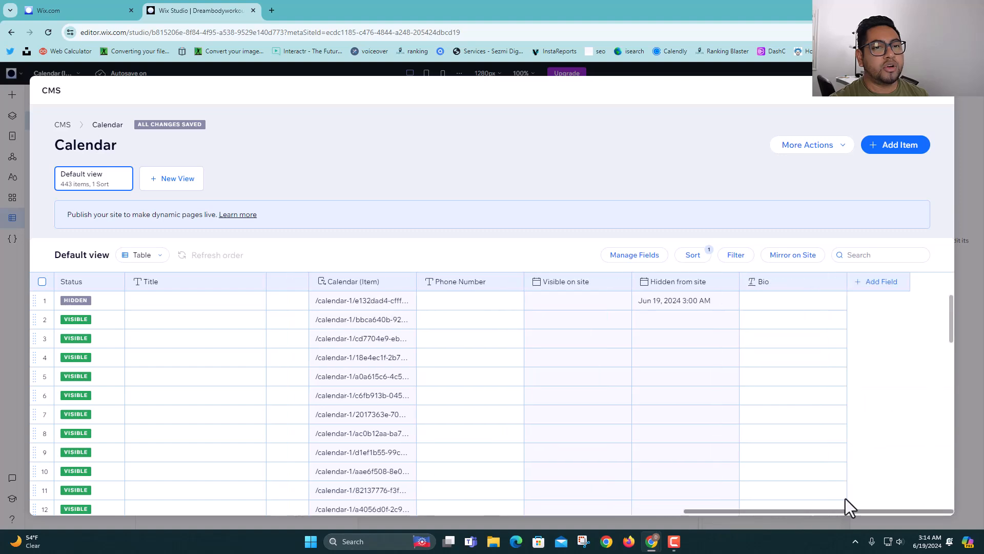
left_click(881, 283)
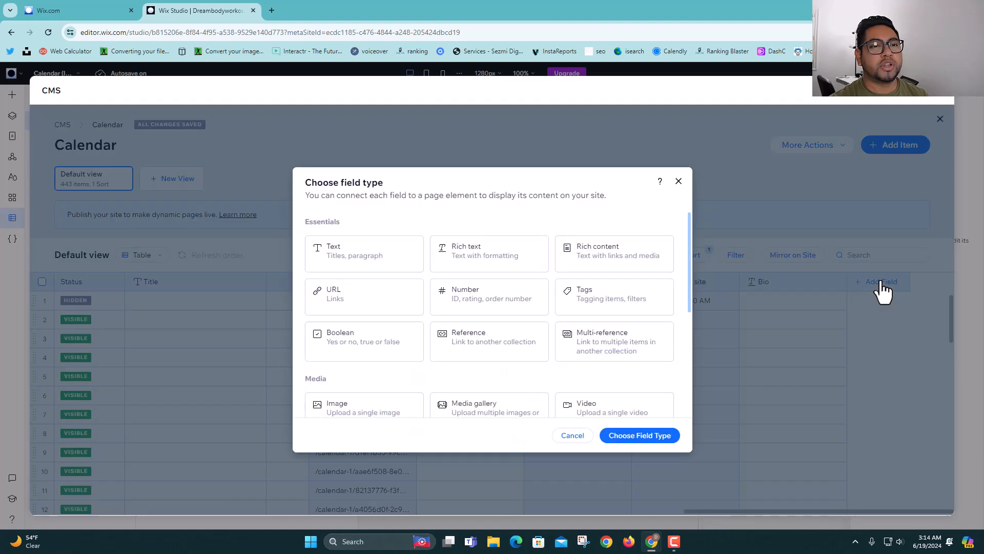
left_click(630, 267)
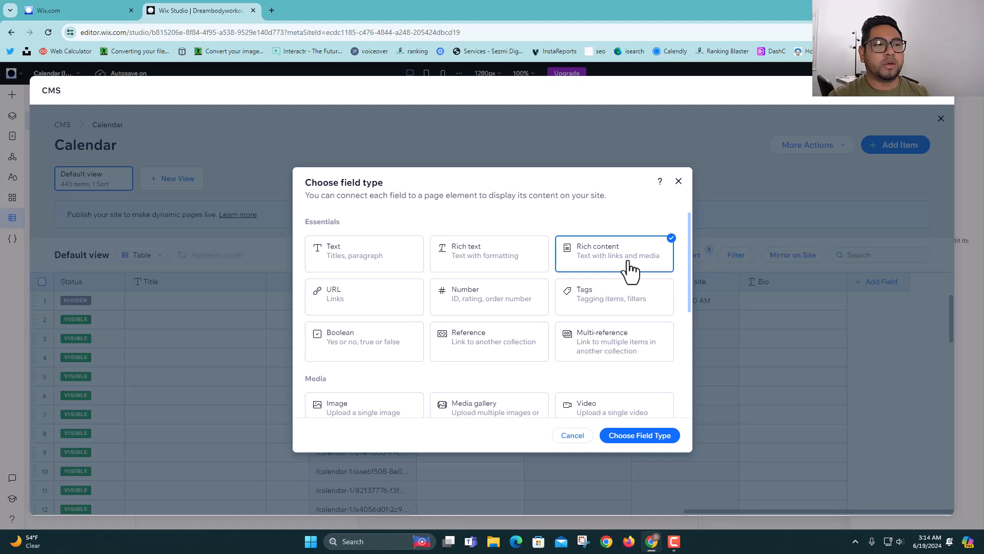
left_click(639, 437)
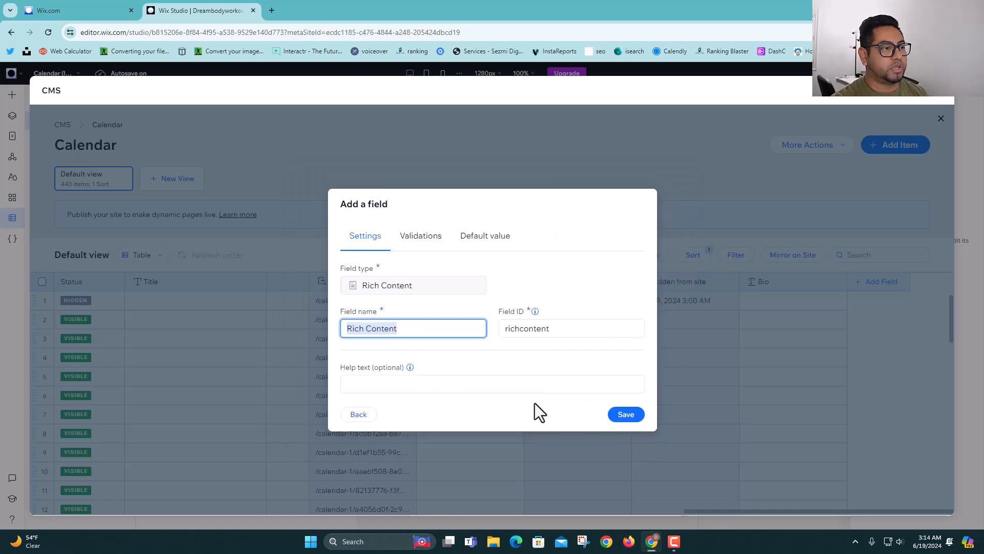
key("BackSpace")
type("pO")
key("BackSpace")
key("BackSpace")
type("Portfolio")
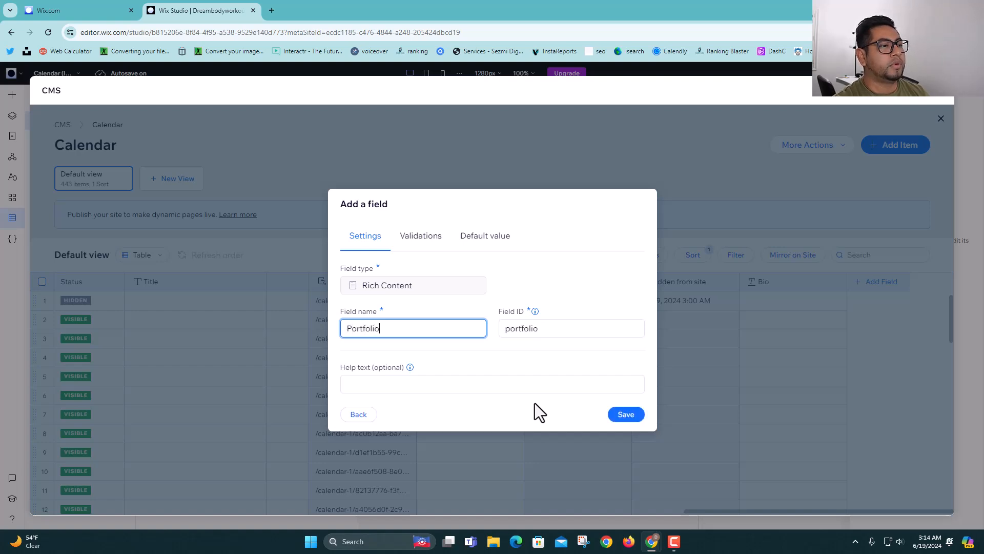
left_click(622, 415)
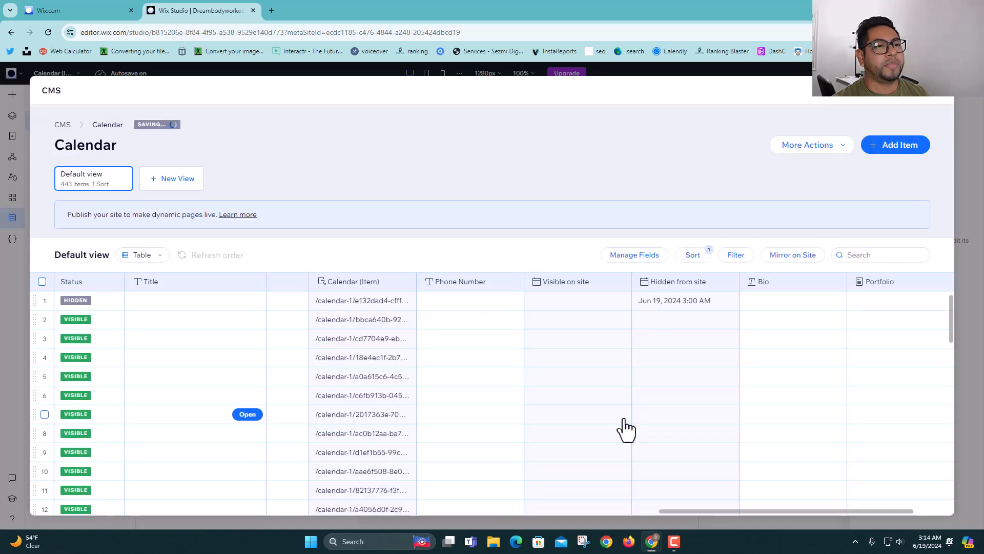
Add a URL field named Booking to the Calendar collection.
left_click_drag(712, 511, 869, 511)
left_click(884, 283)
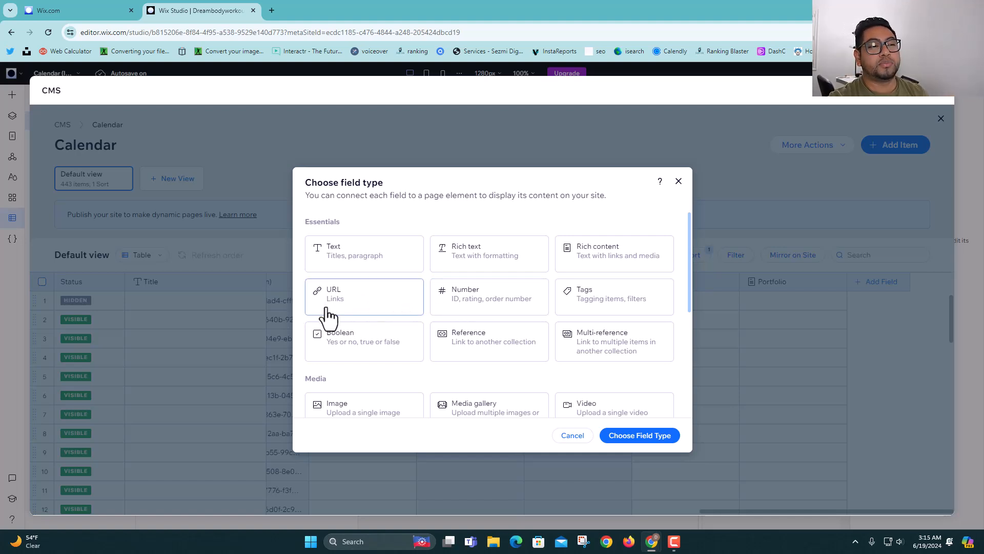
left_click(384, 311)
left_click(663, 439)
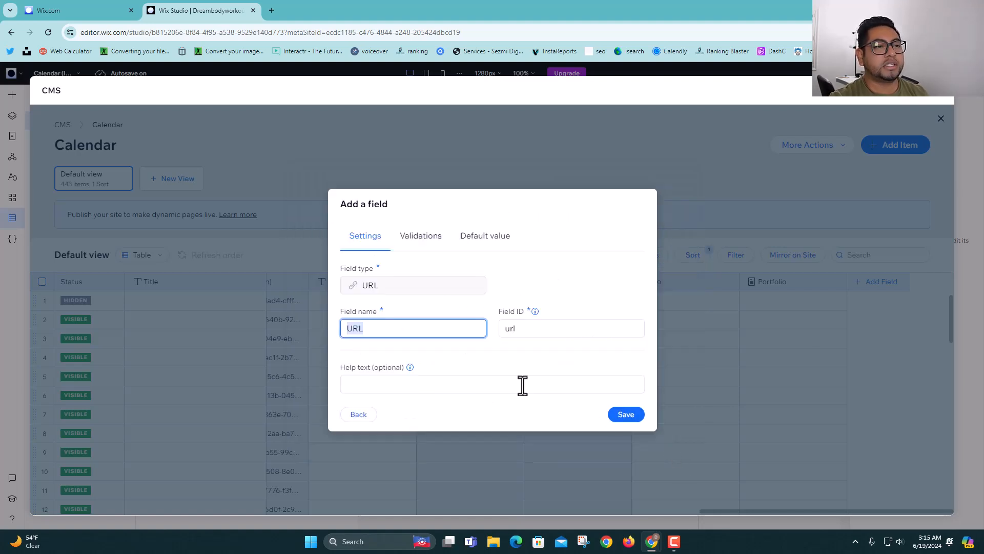
type("Booking")
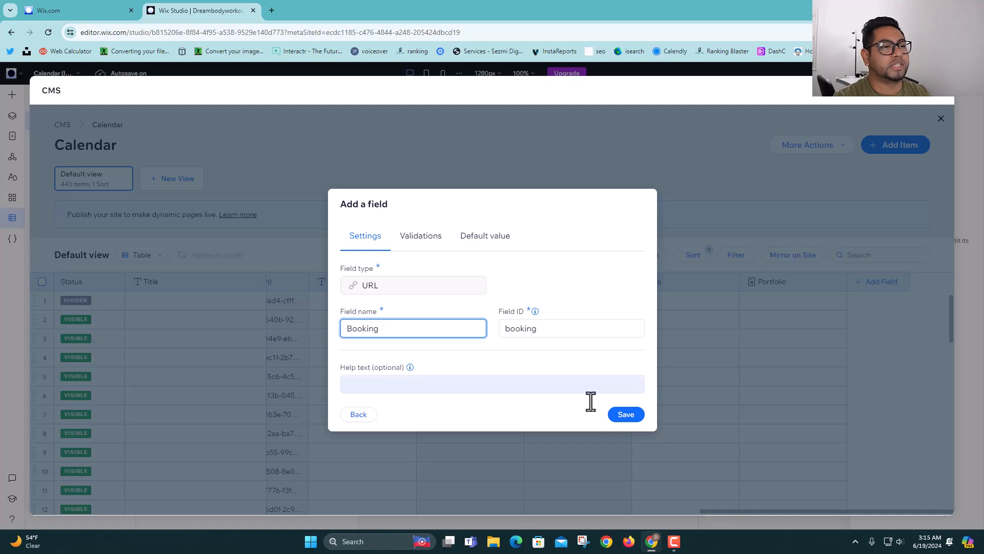
left_click(619, 416)
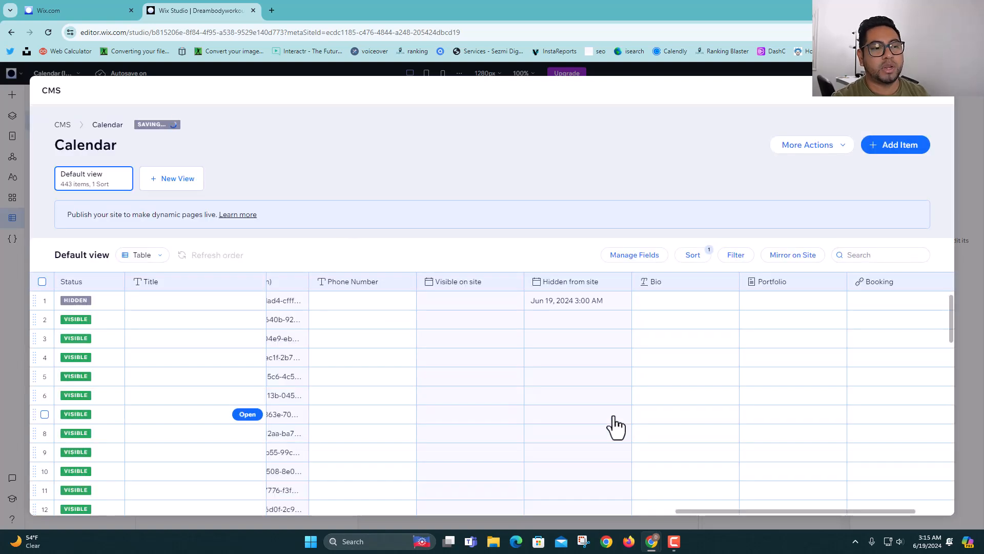
Start a new Reference field in the Calendar collection and name it Blogs.
left_click_drag(764, 511, 872, 510)
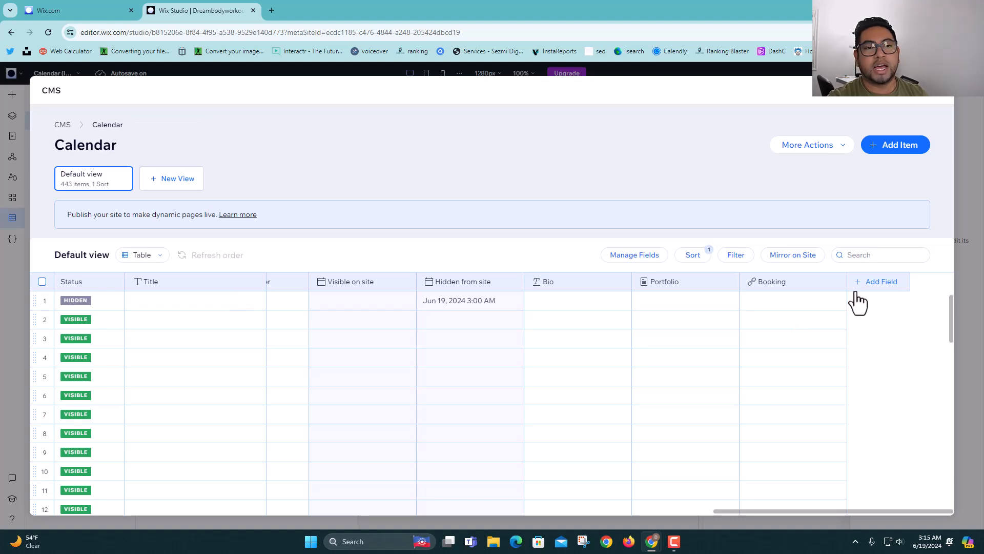
left_click(876, 283)
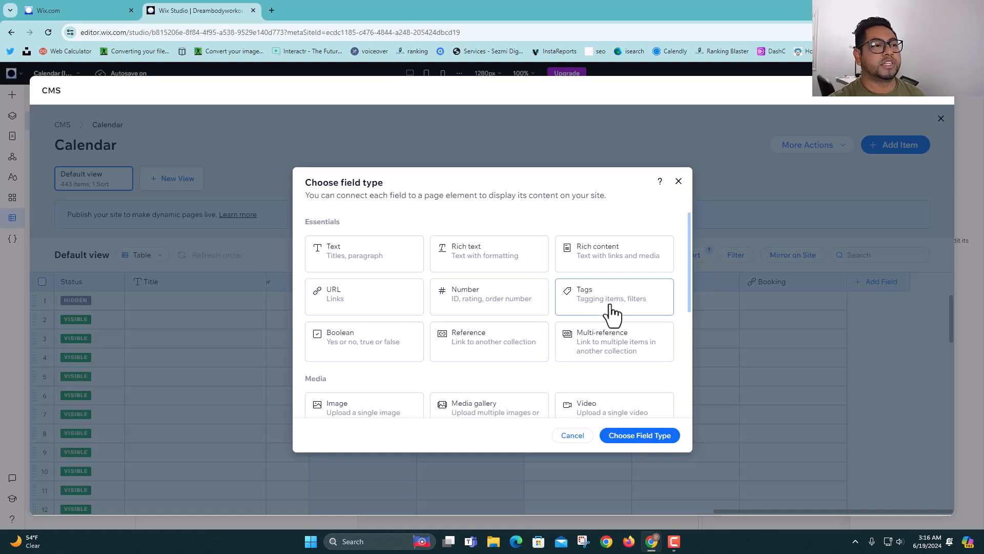
scroll(610, 328, "down", 1)
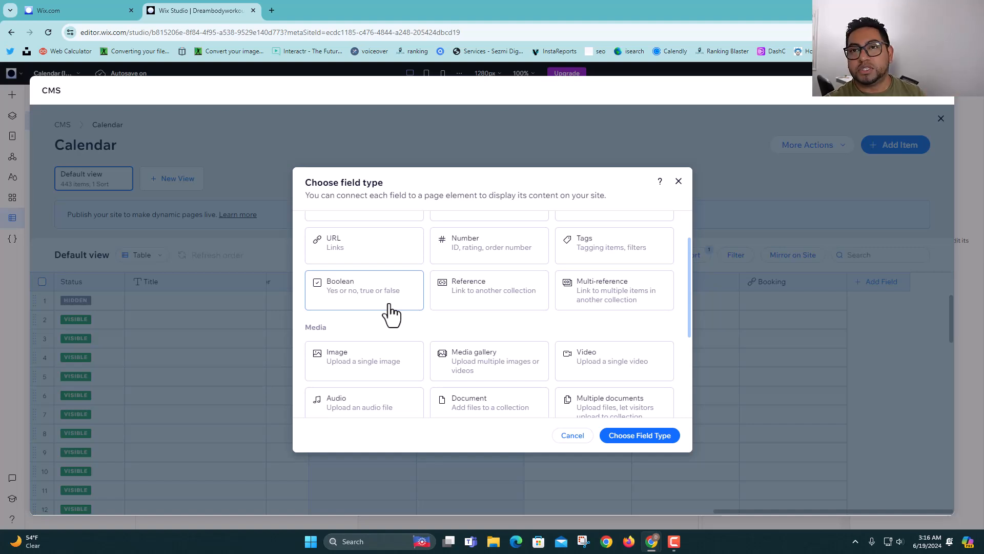
left_click(522, 302)
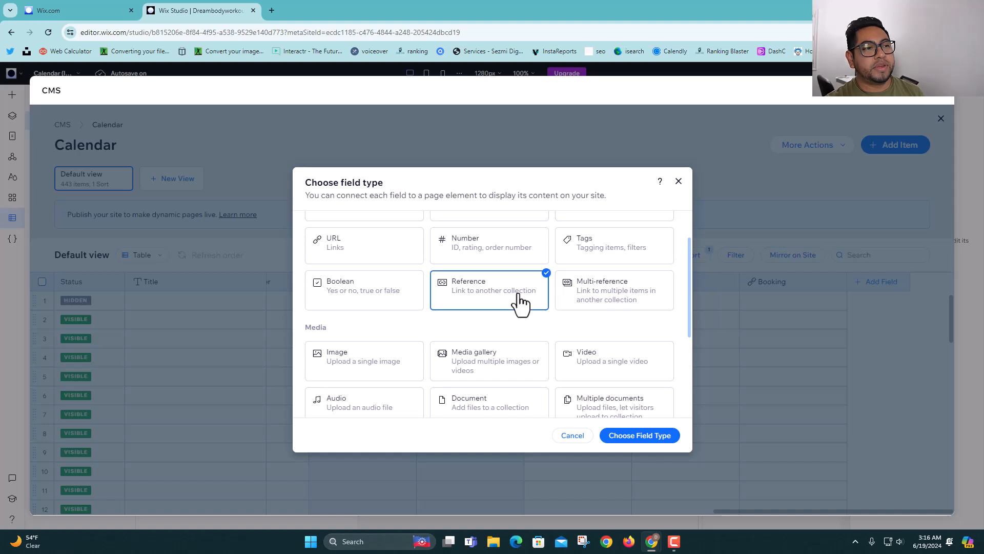
left_click(631, 437)
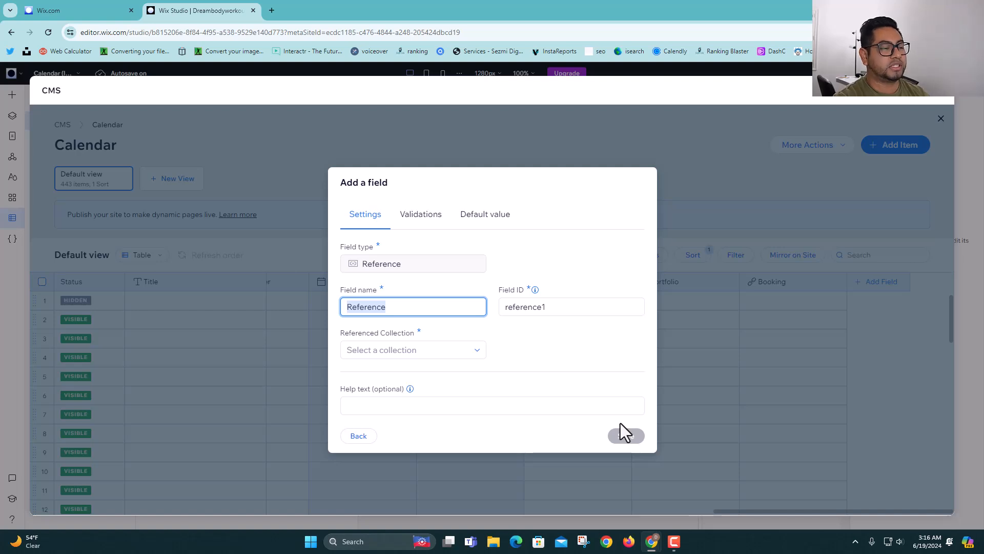
type("Blogs")
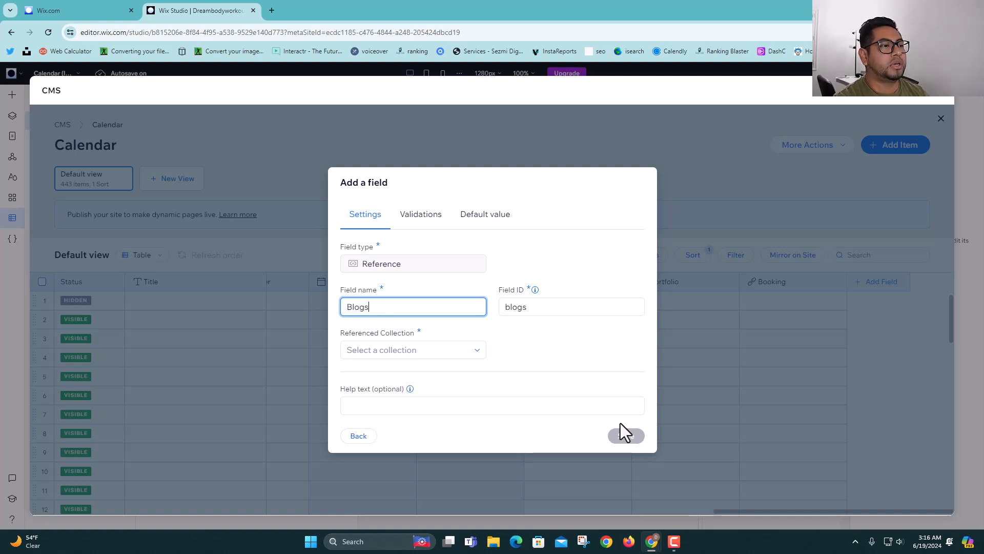
Set the new field's referenced collection to Badges, rename the field Badges, and save it.
left_click(445, 350)
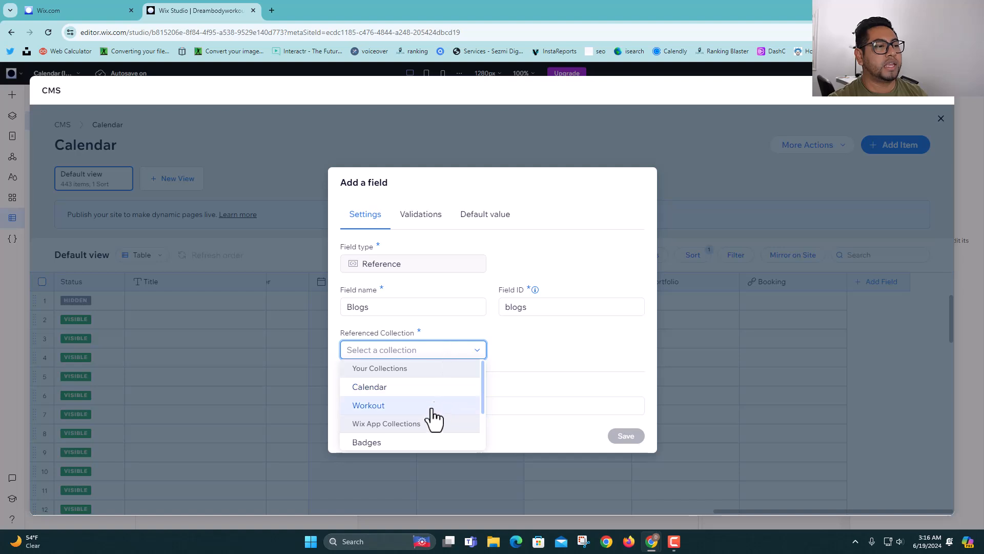
scroll(435, 415, "down", 2)
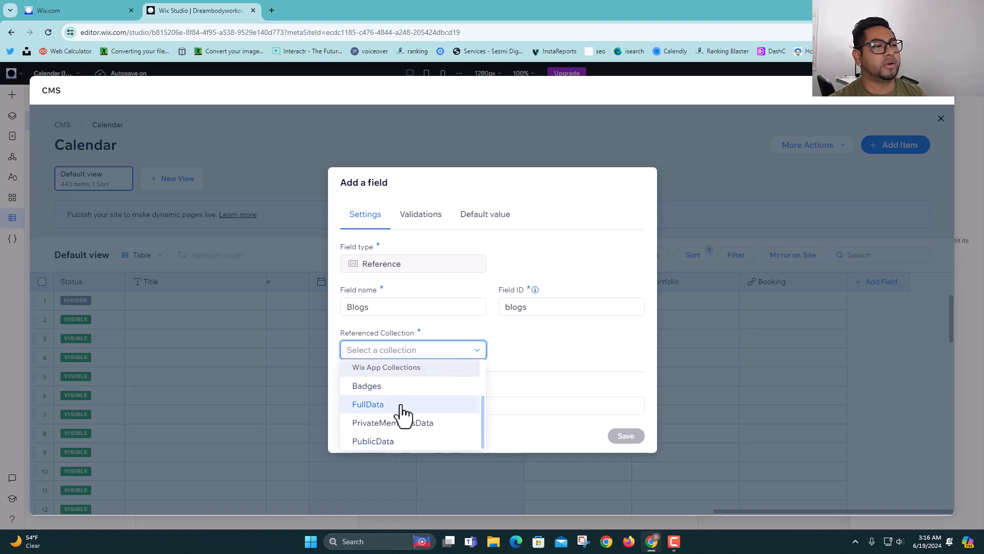
scroll(403, 413, "up", 2)
scroll(398, 423, "down", 2)
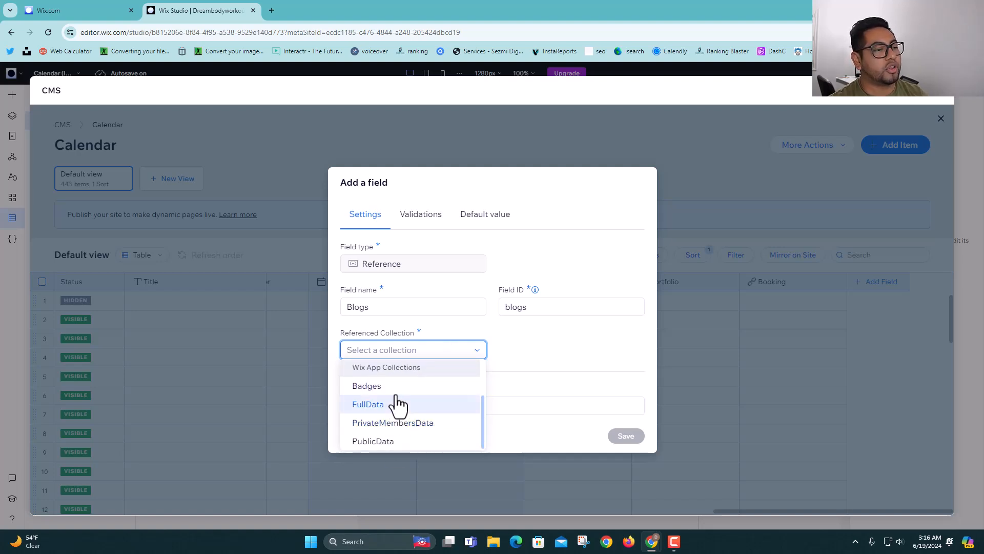
left_click(396, 393)
double_click(404, 314)
type("Badges")
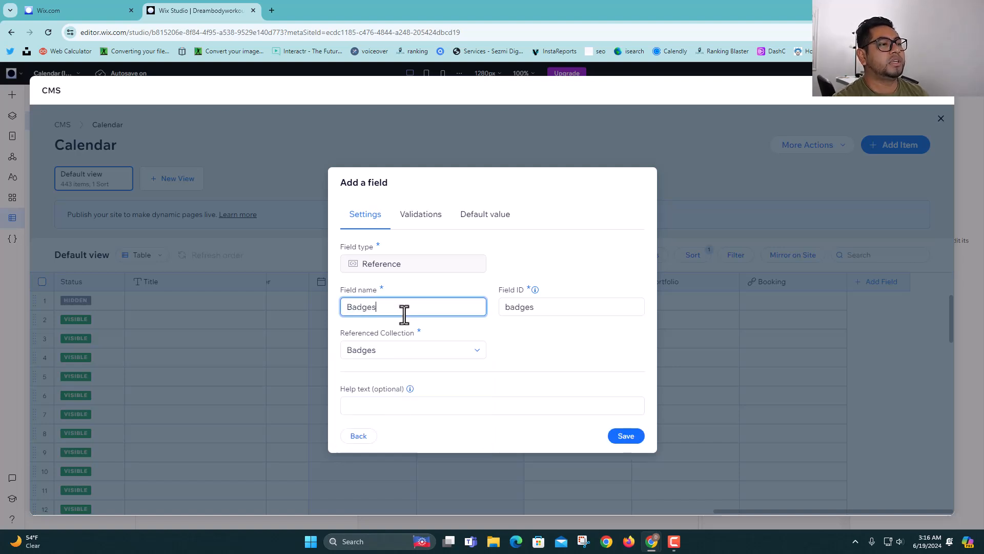
left_click(626, 436)
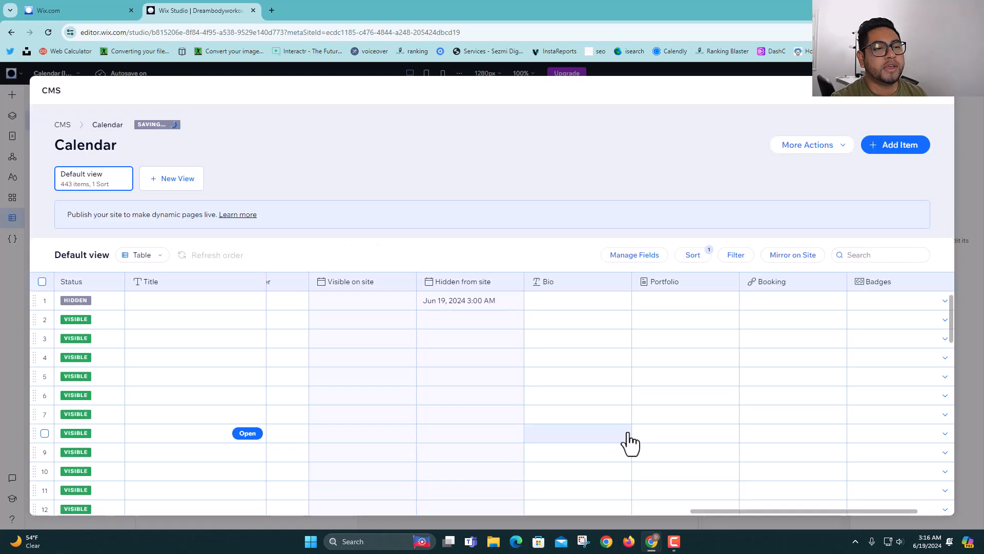
Change the Badges field's referenced collection to PrivateMembersData and save the field.
left_click(942, 304)
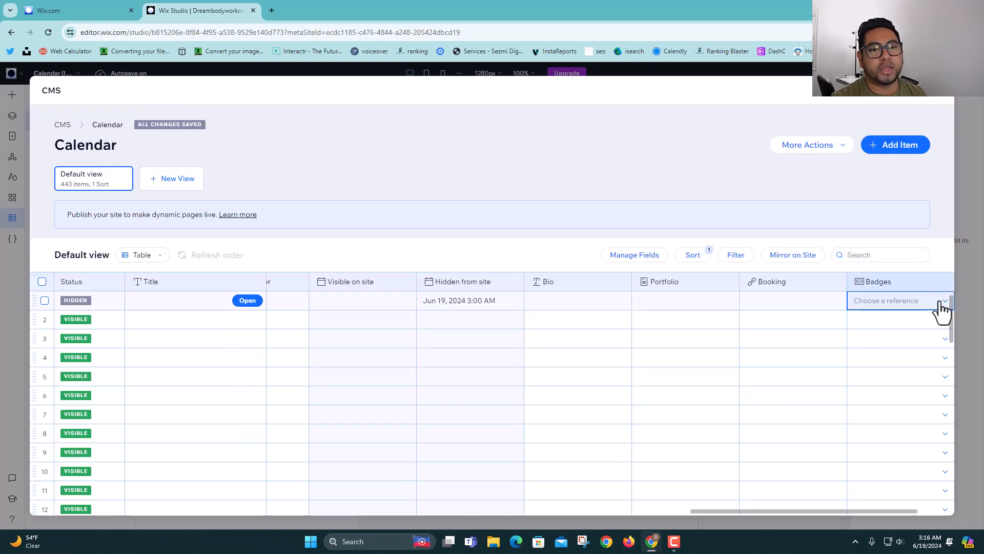
left_click(870, 301)
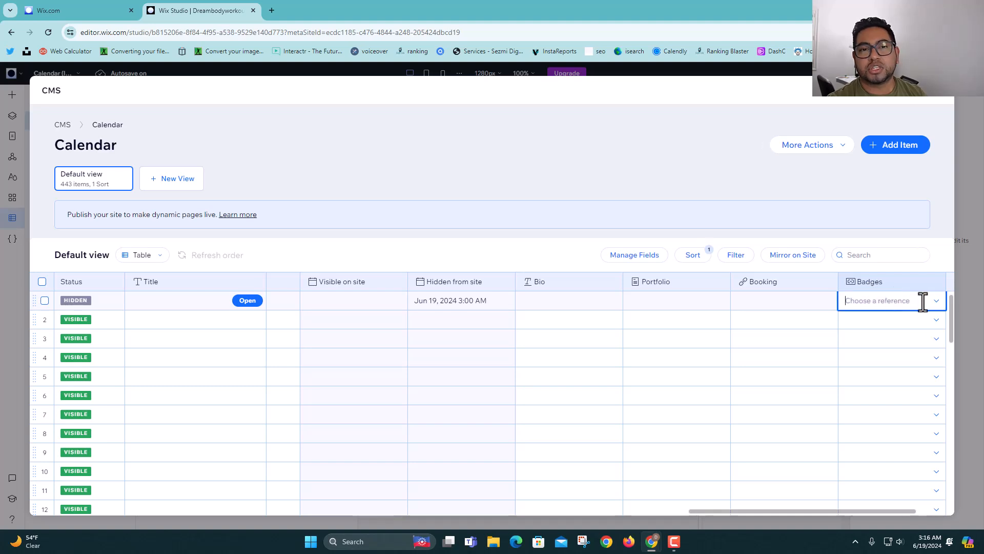
left_click(885, 285)
left_click(862, 311)
left_click(430, 349)
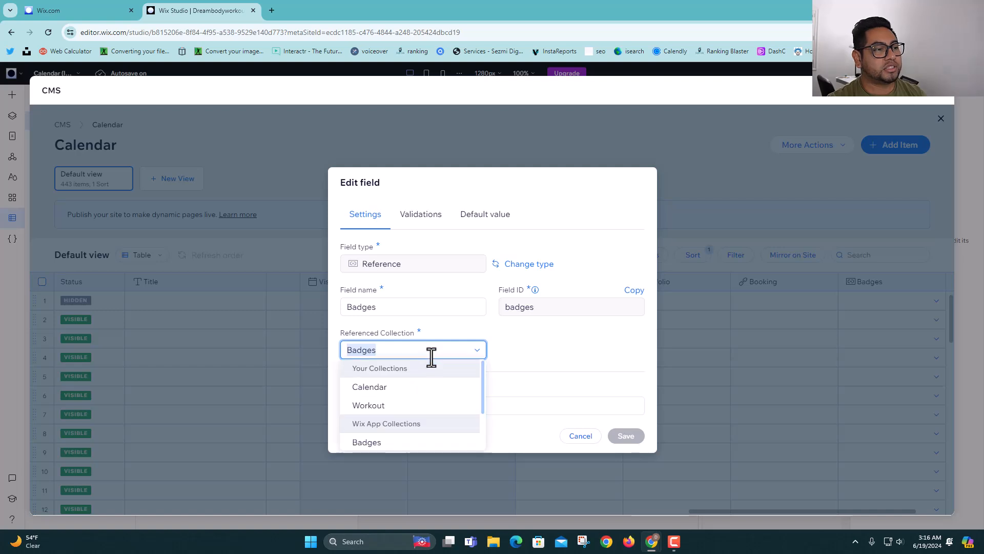
scroll(448, 416, "down", 2)
left_click(404, 421)
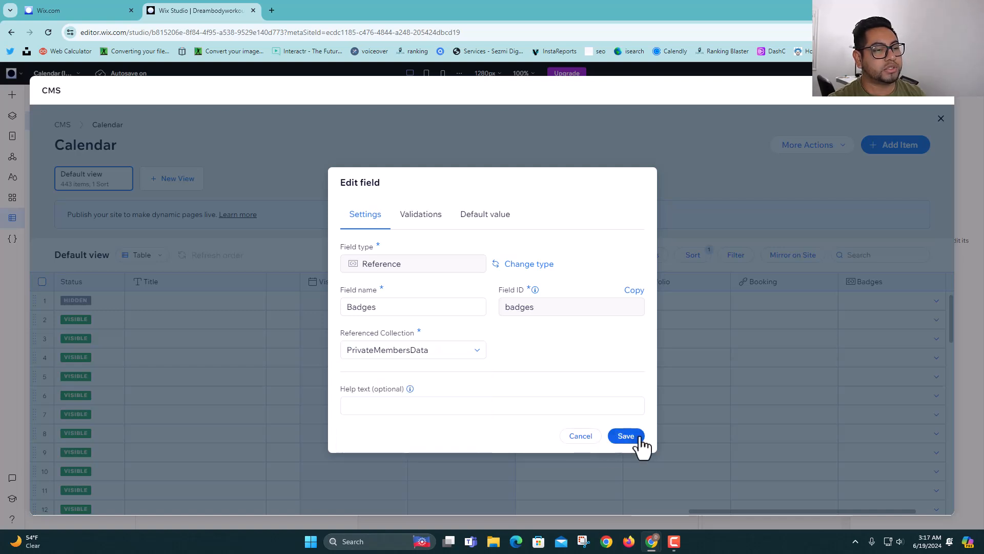
left_click(626, 435)
Assign the available member as the first item's Badges reference and clear it again.
left_click(853, 297)
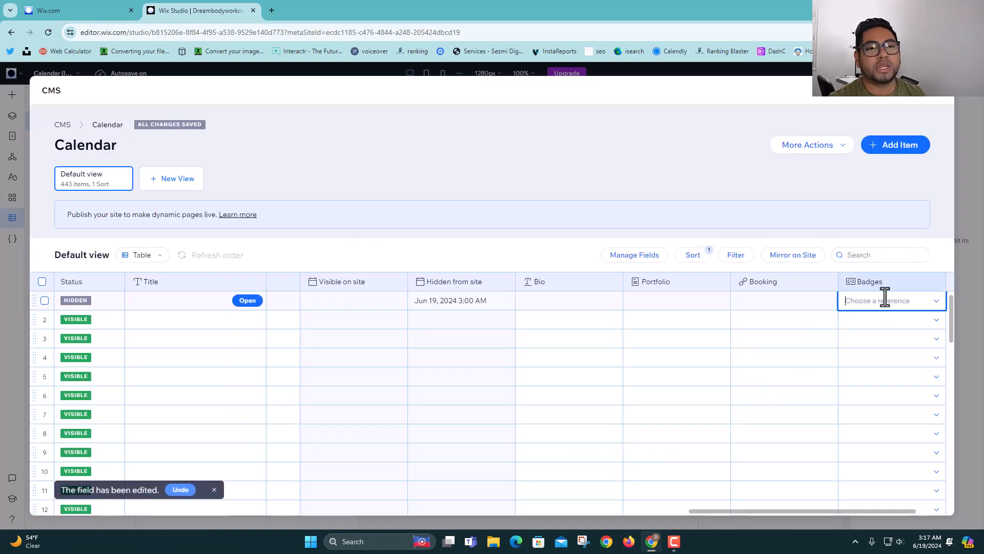
left_click(897, 318)
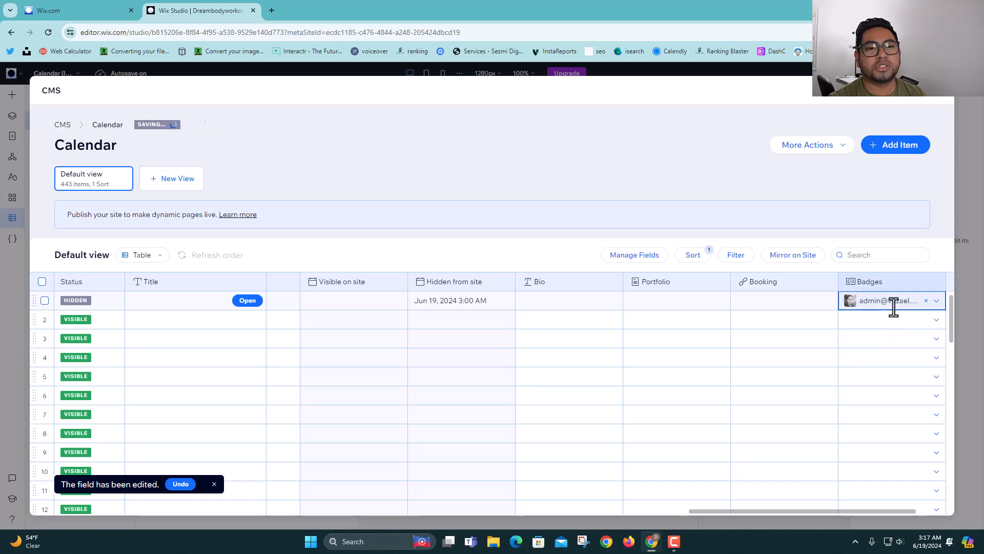
left_click(926, 300)
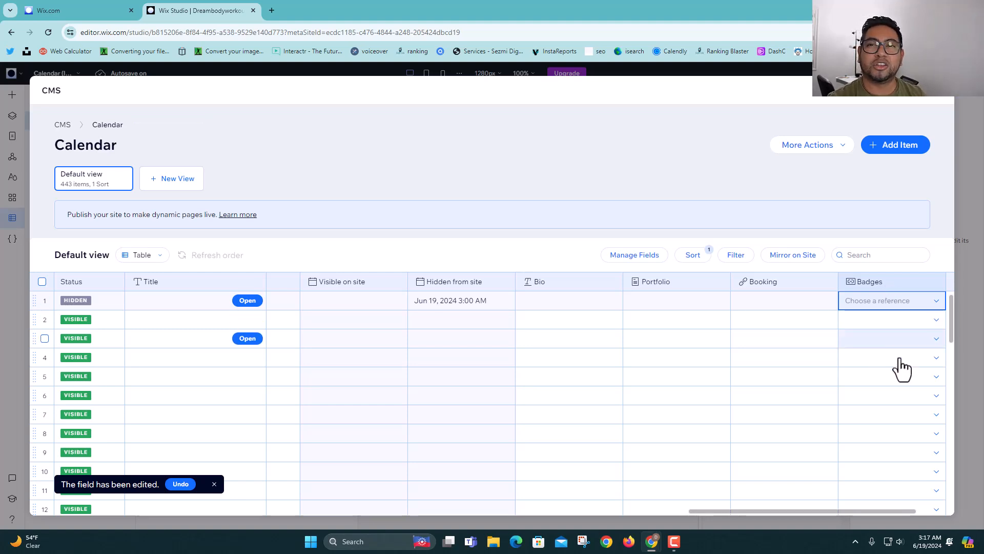
Add an Image field named Profile to the Calendar collection.
left_click_drag(880, 511, 919, 510)
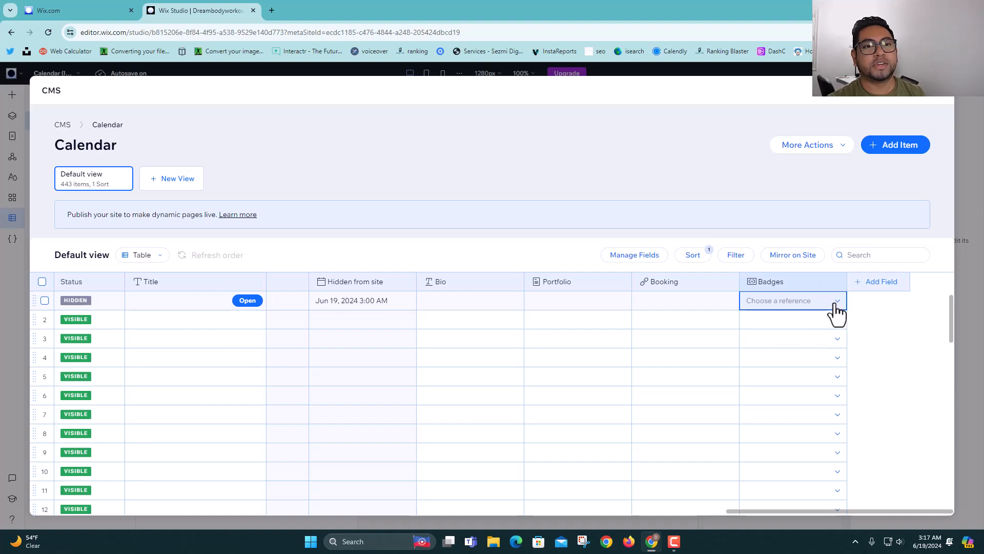
left_click(852, 282)
scroll(550, 349, "down", 2)
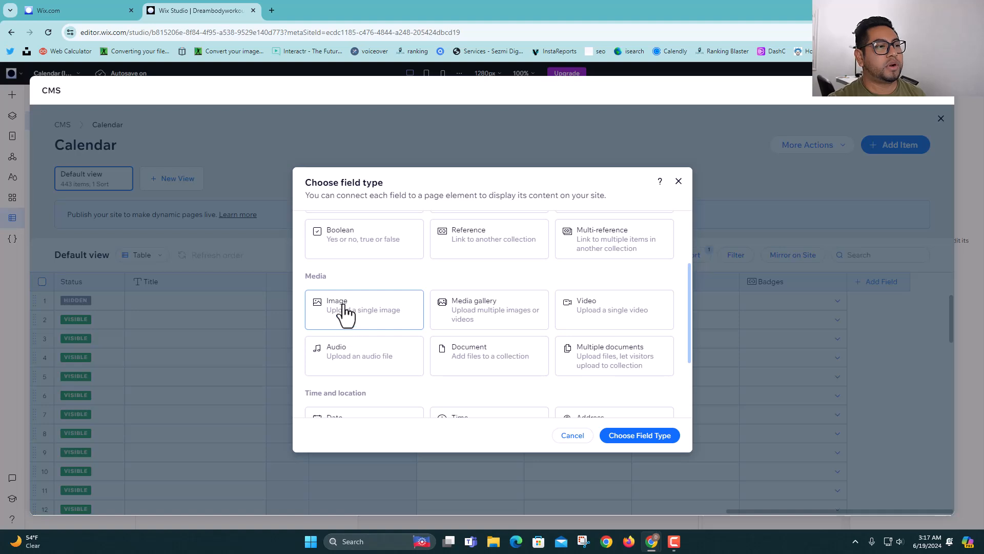
left_click(344, 313)
left_click(632, 441)
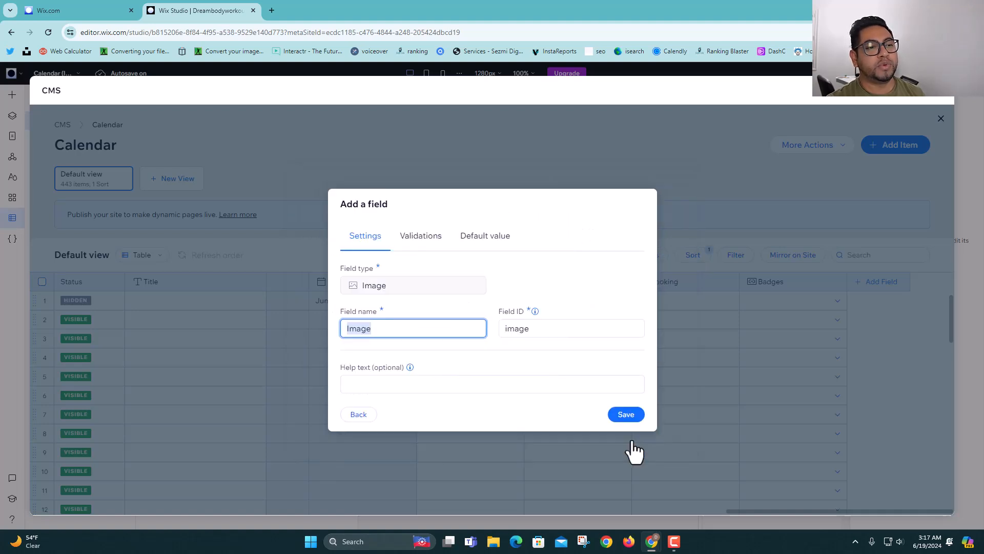
type("Profile")
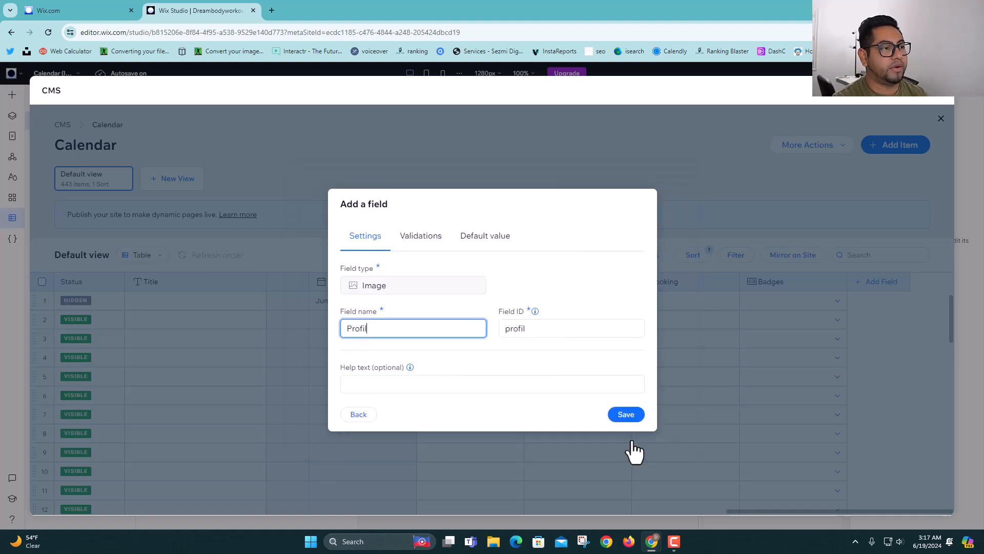
left_click(631, 415)
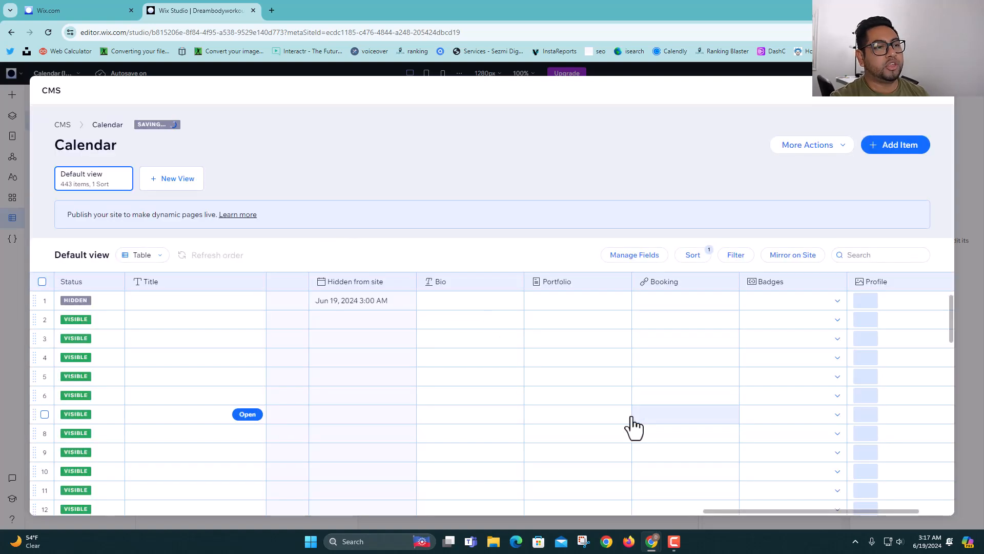
Add a Media Gallery field named Gallery to the Calendar collection.
left_click_drag(764, 512, 866, 509)
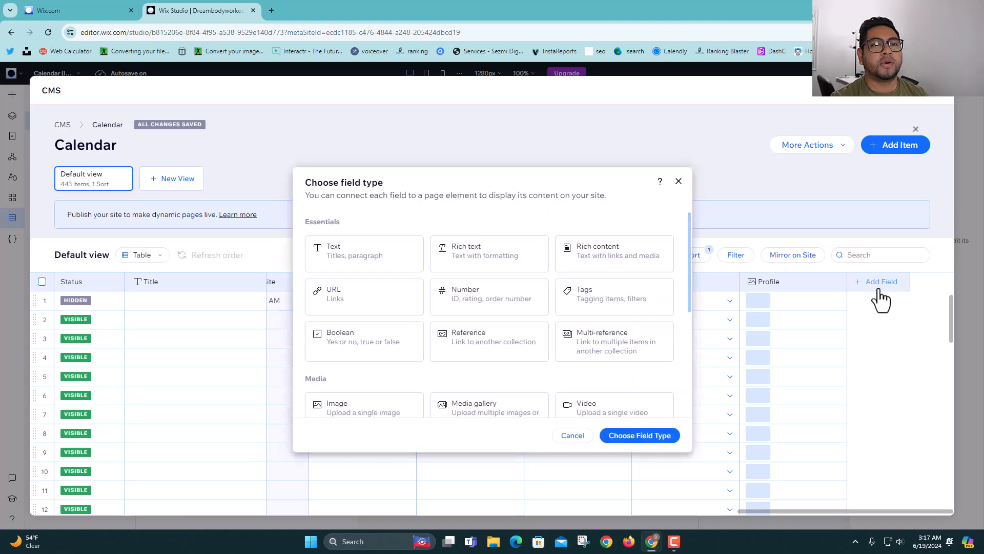
left_click(878, 288)
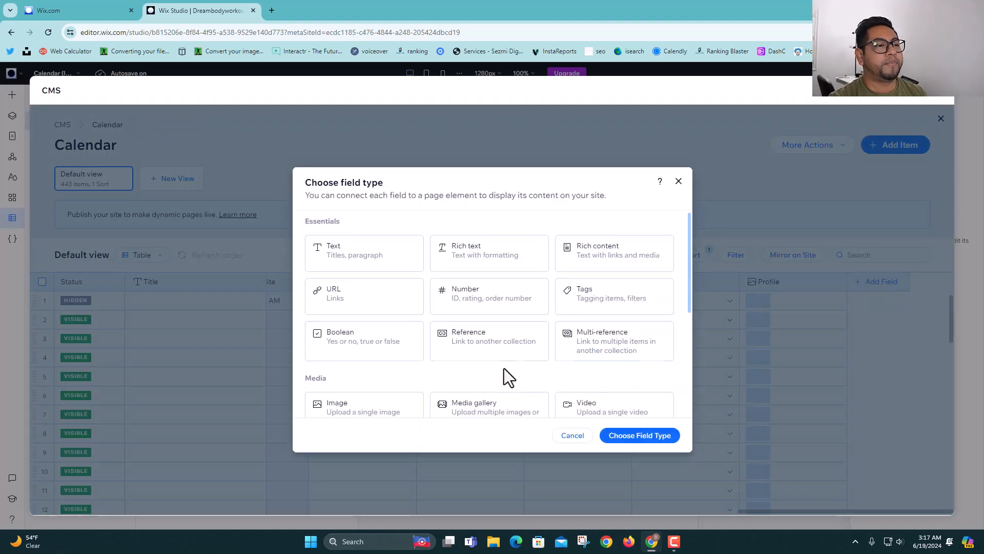
scroll(500, 366, "down", 2)
left_click(490, 325)
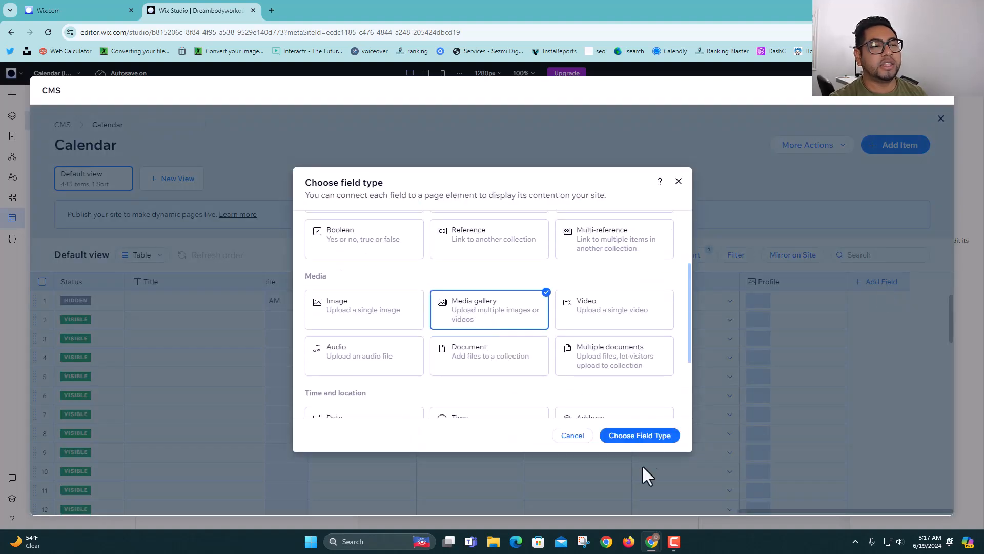
left_click(641, 436)
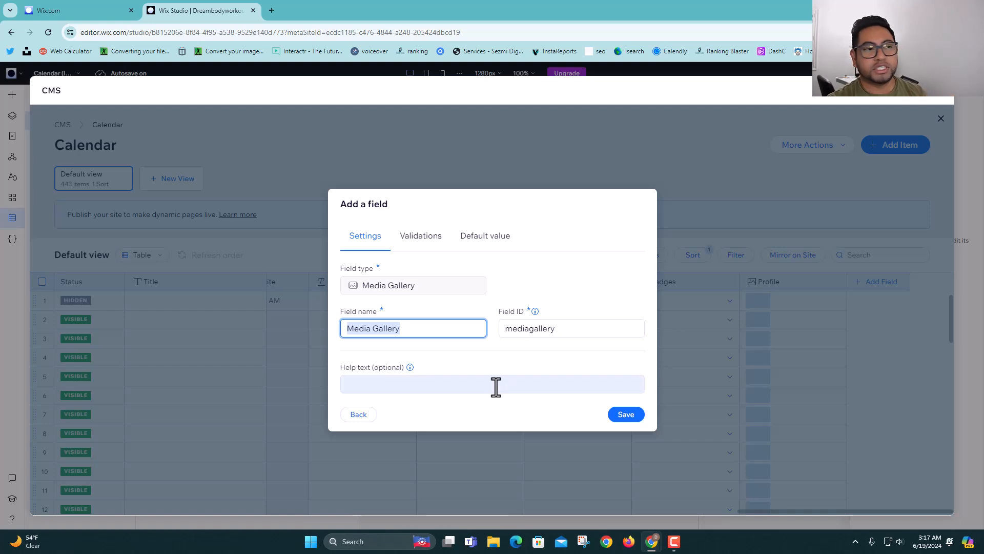
key("BackSpace")
type("G")
key("BackSpace")
type("Ga")
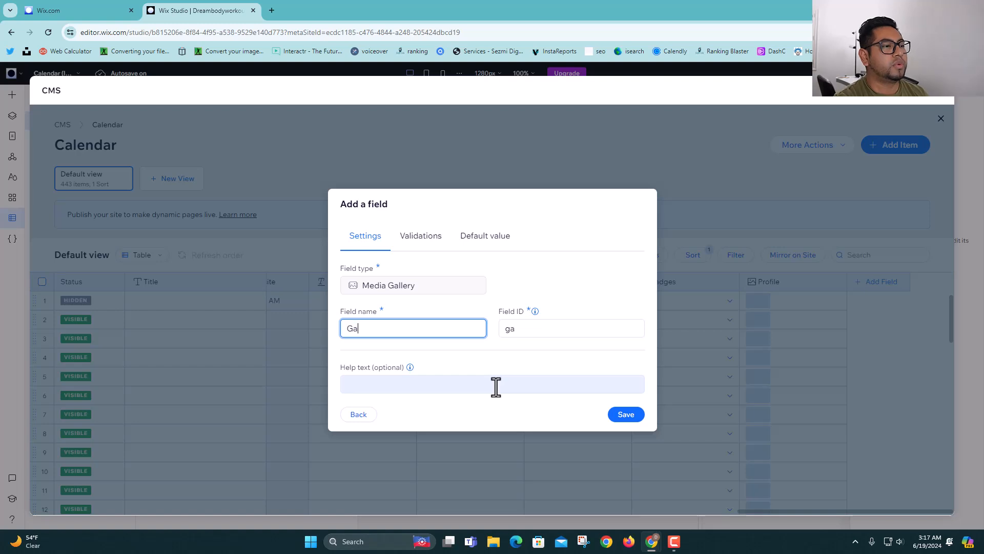
left_click(621, 415)
Add an Address field named Address to the Calendar collection.
left_click_drag(839, 510, 871, 511)
left_click(890, 288)
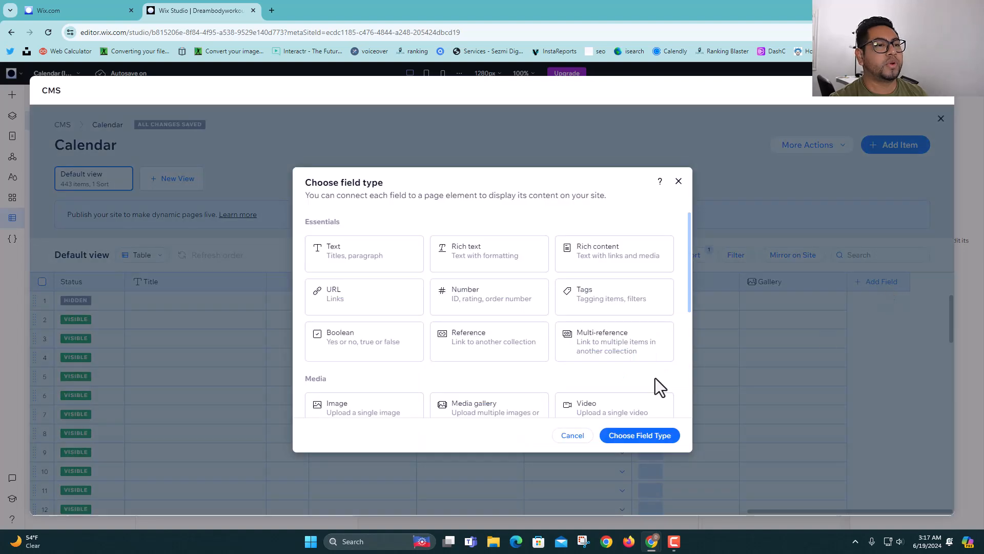
scroll(656, 378, "down", 3)
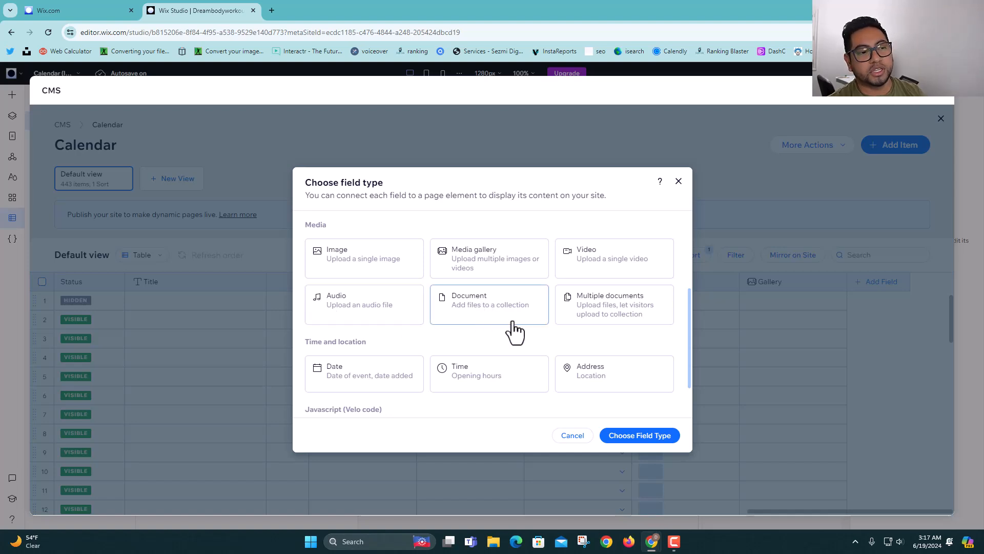
scroll(510, 328, "down", 1)
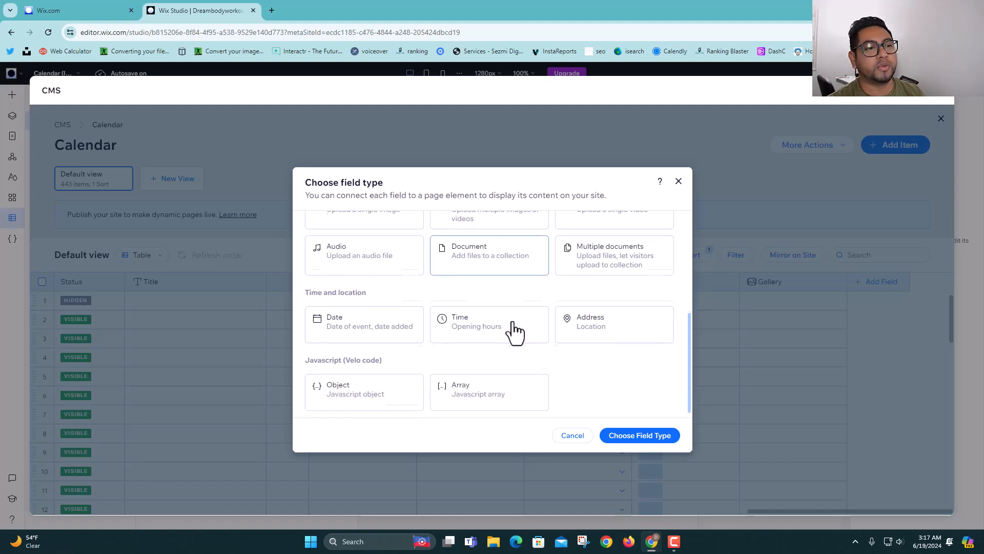
left_click(612, 322)
left_click(643, 437)
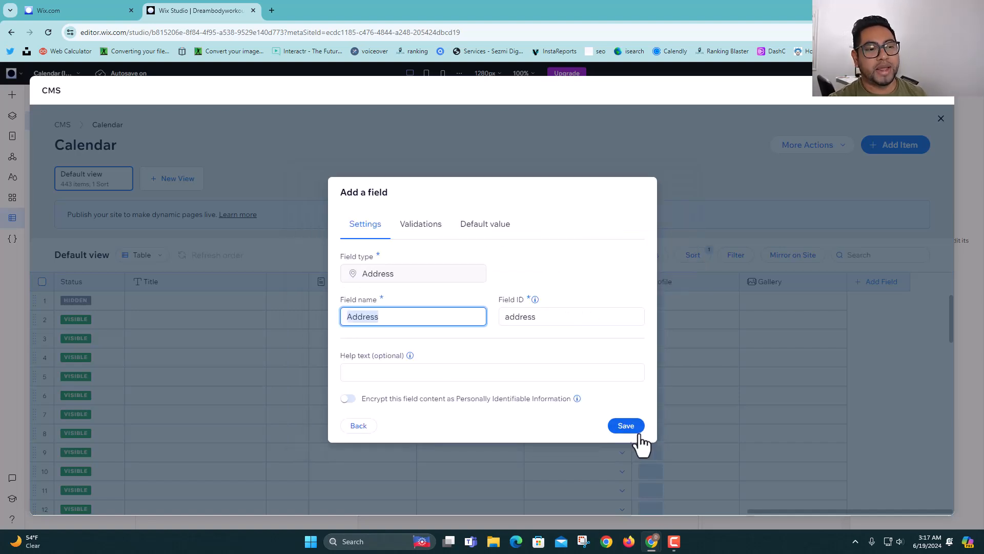
left_click(639, 432)
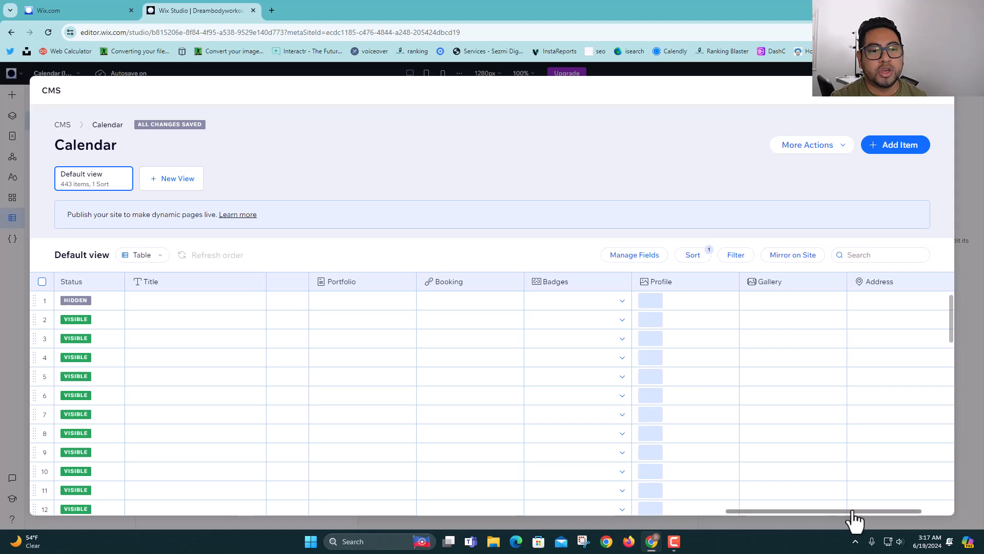
Enter a partial address in the first item's Address cell to bring up suggestions, and clear it again.
left_click_drag(851, 512, 900, 507)
left_click(798, 303)
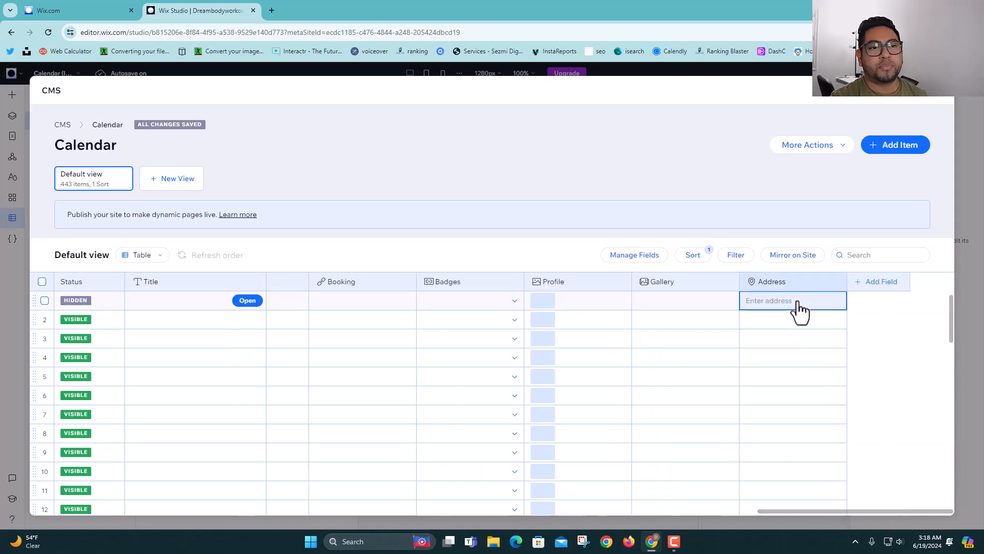
type("58")
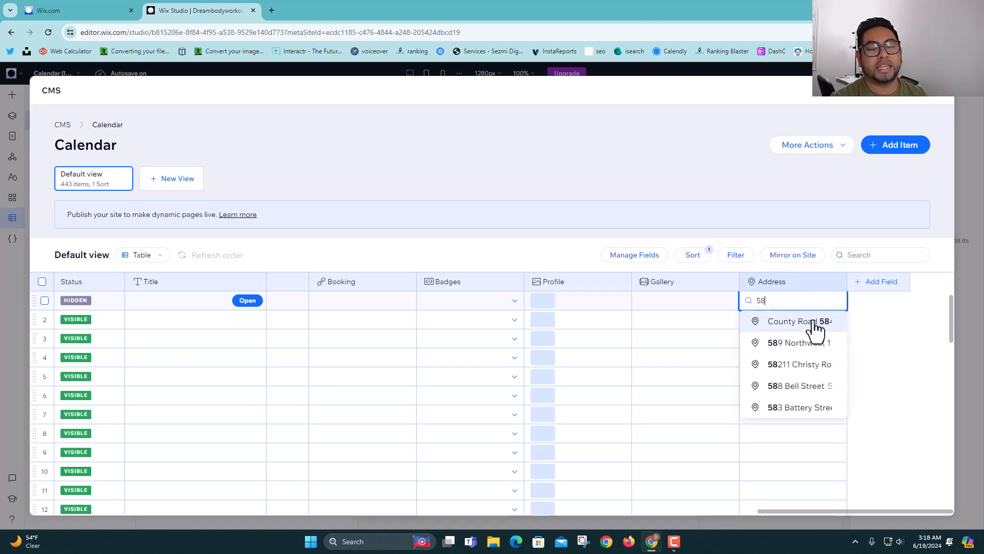
key("BackSpace")
key("BackSpace")
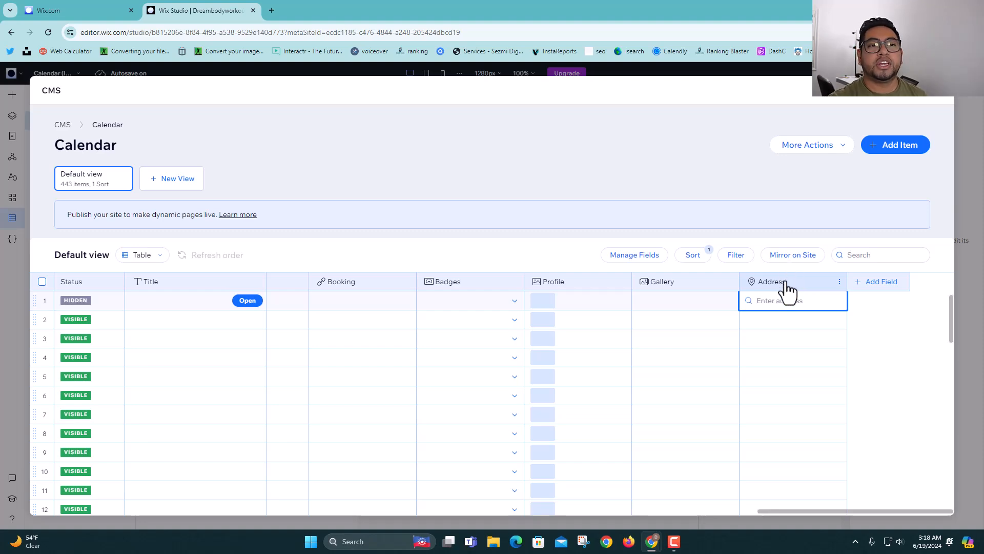
Add a Text field named State to the Calendar collection.
left_click(873, 284)
left_click(875, 292)
left_click(337, 255)
left_click(615, 435)
type("S")
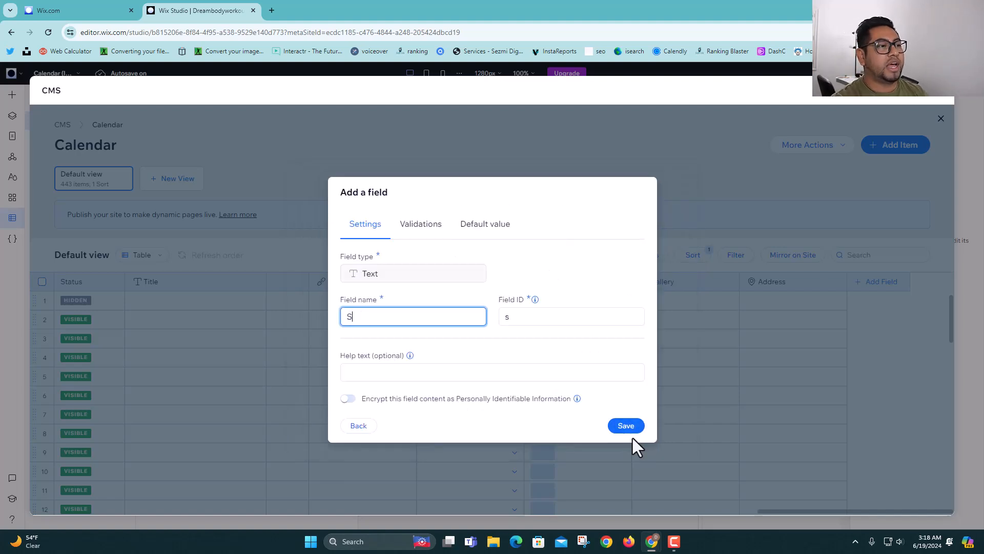
type("tate")
left_click(630, 429)
Add a Text field named City to the Calendar collection.
left_click_drag(791, 512, 890, 312)
left_click(885, 285)
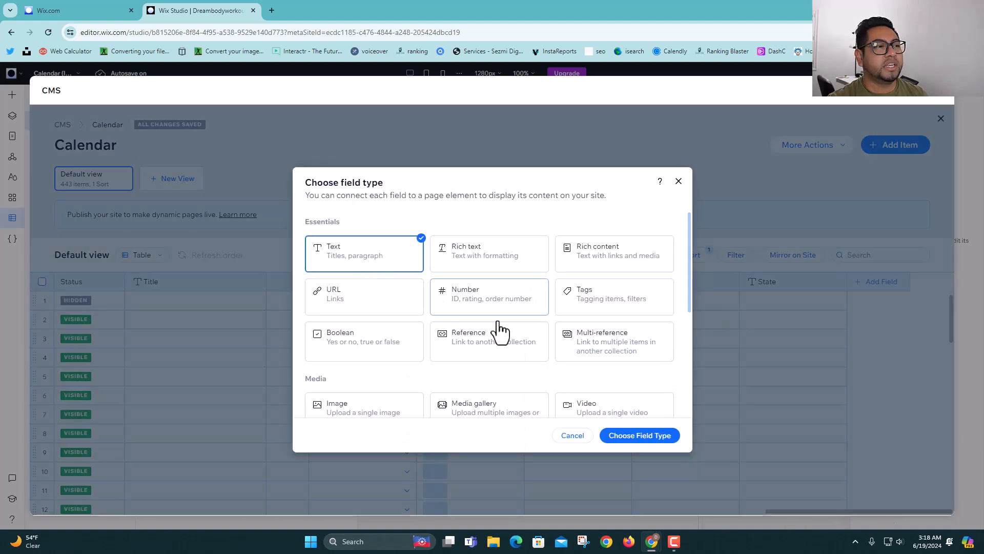
left_click(615, 436)
type("City")
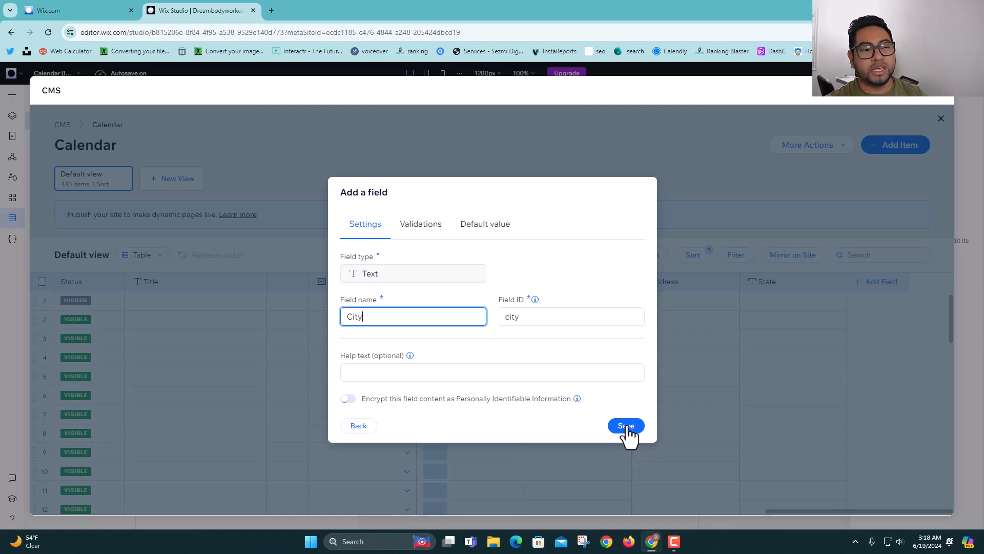
left_click(626, 427)
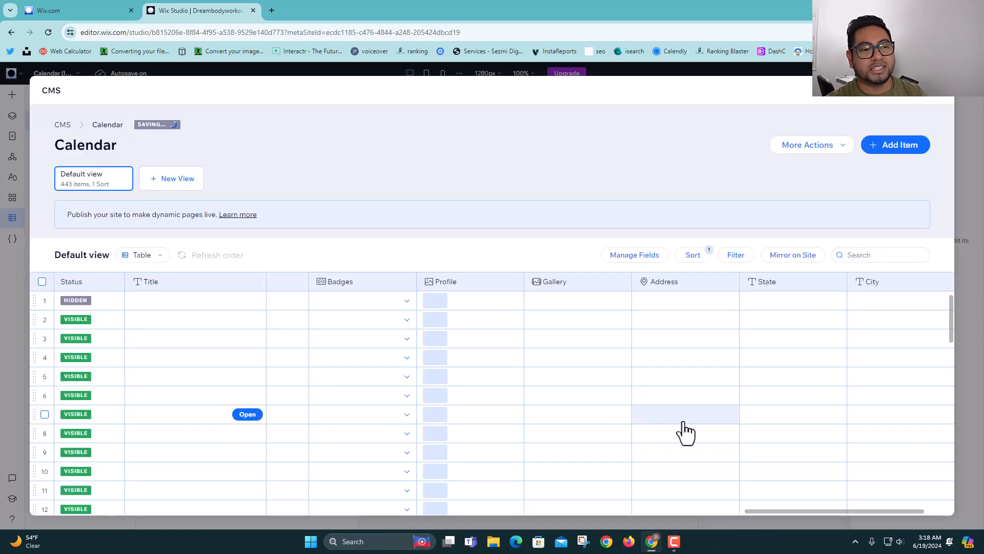
Examine the media, time and location, and Javascript field types offered for a new field, and cancel without adding one.
left_click_drag(848, 511, 881, 511)
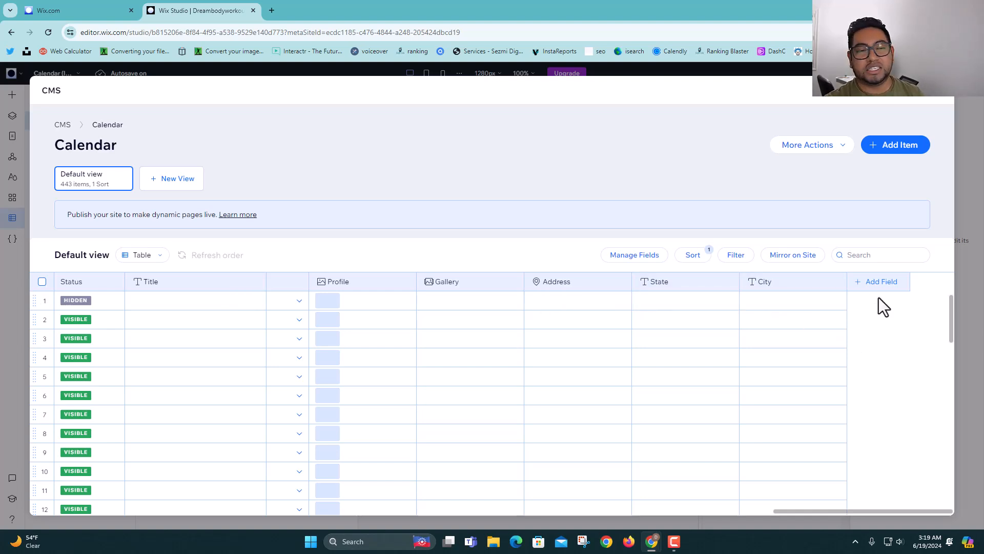
left_click(887, 281)
scroll(544, 370, "down", 2)
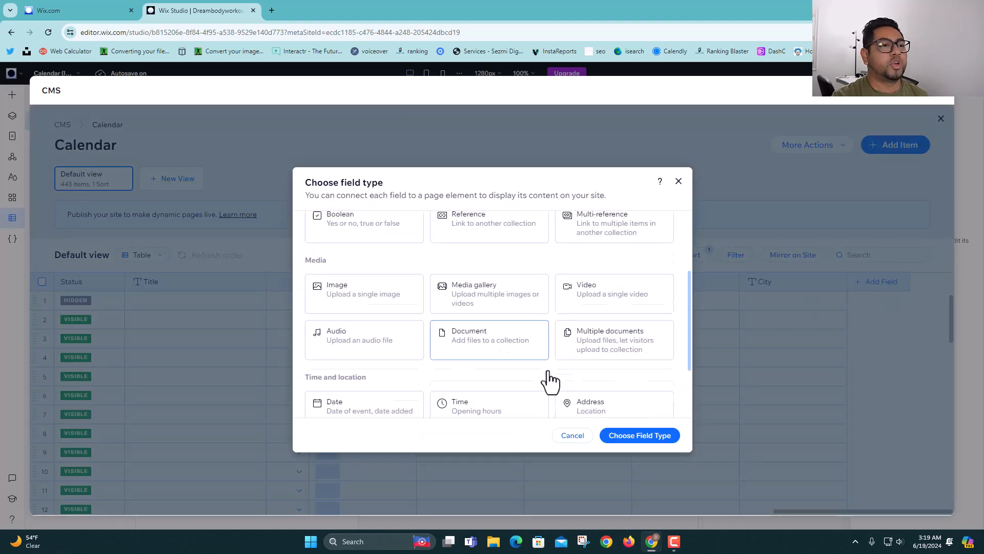
scroll(551, 380, "down", 3)
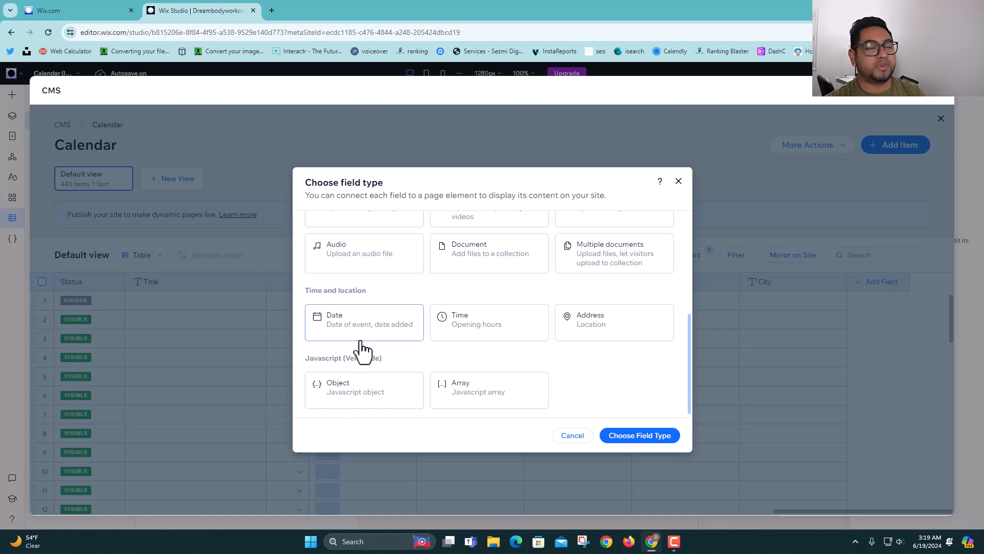
scroll(407, 330, "up", 3)
scroll(404, 415, "down", 3)
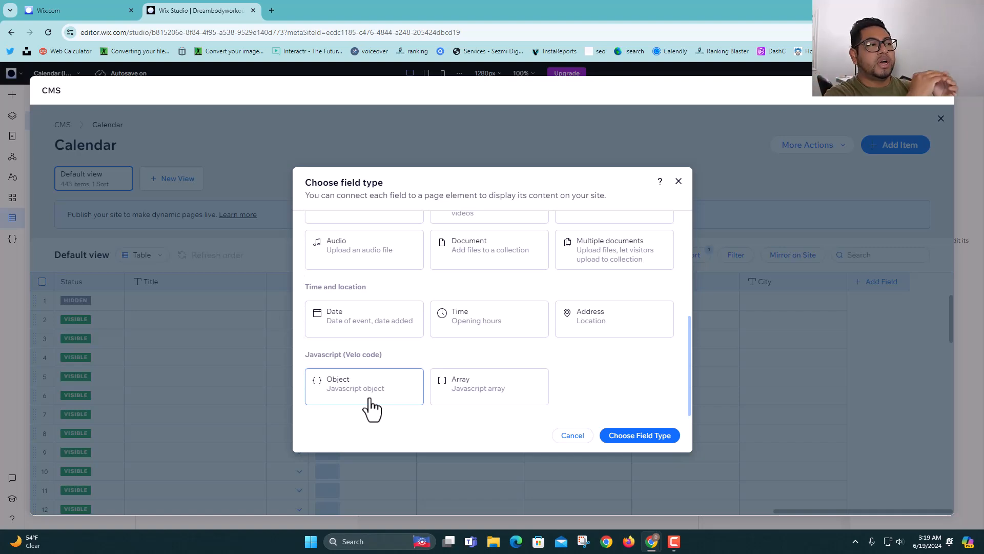
left_click(571, 436)
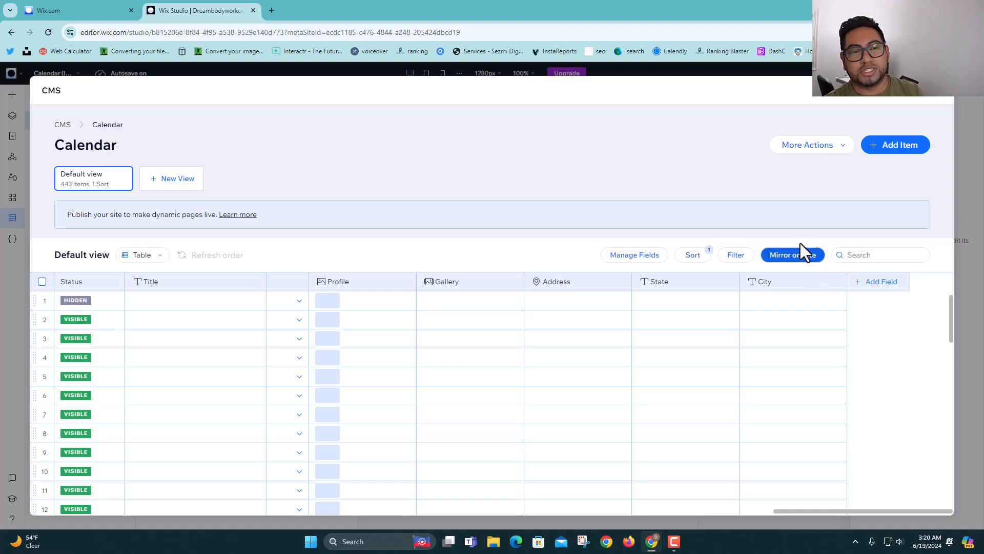
Reorder the Calendar columns by moving Title out of first place and Badges ahead of Booking, and close the collection.
left_click_drag(241, 296, 551, 293)
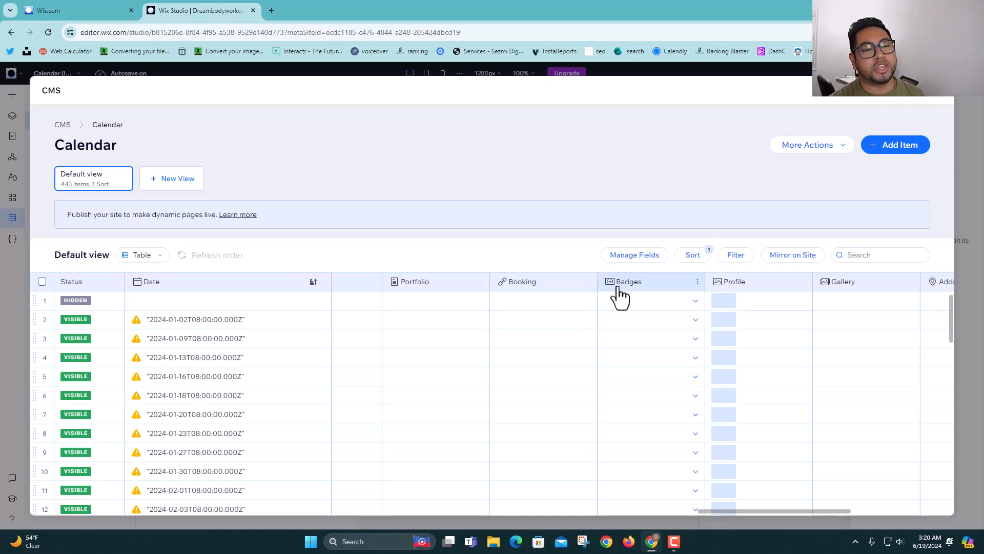
left_click_drag(594, 286, 517, 287)
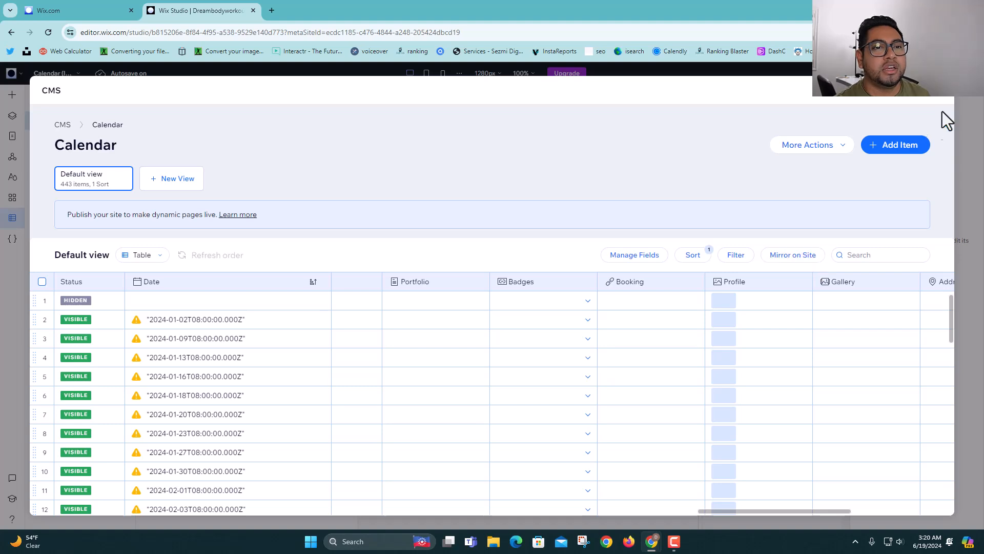
left_click(939, 97)
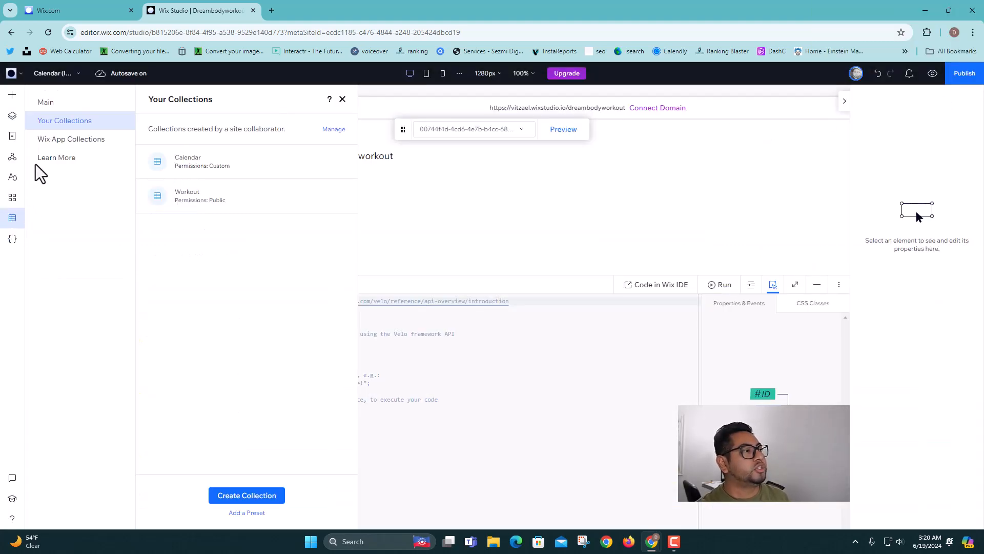
Open the Calendar (List) dynamic page for editing and minimise its code editor.
left_click(16, 136)
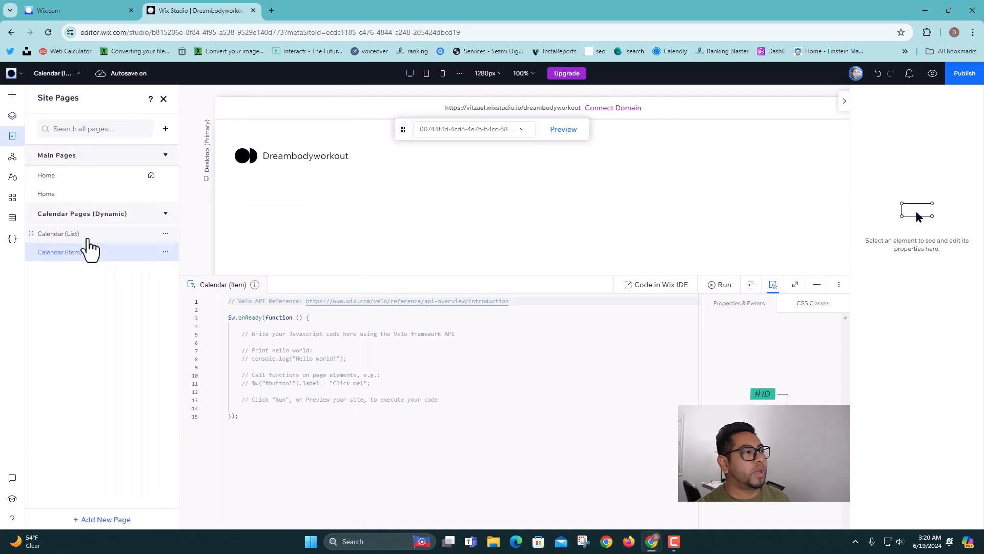
left_click(89, 238)
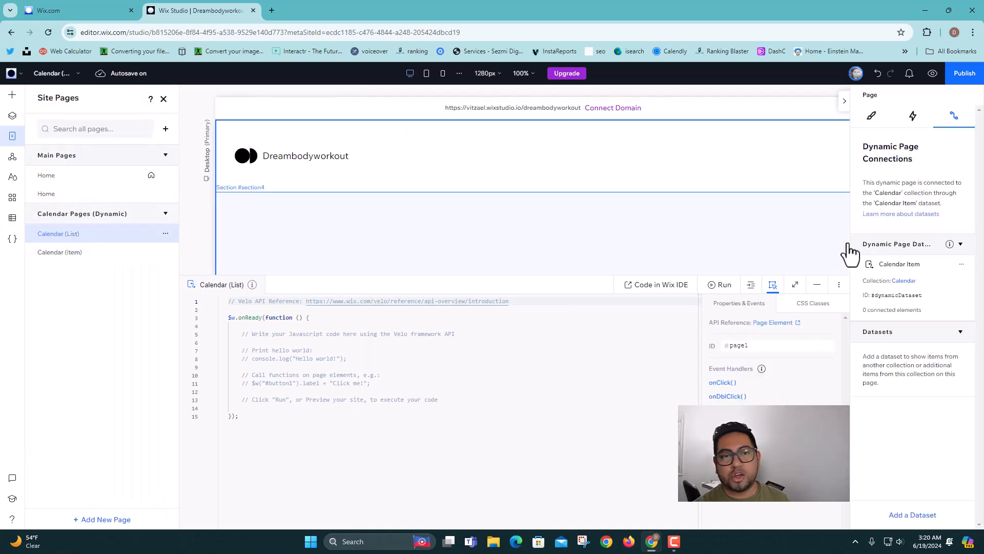
left_click(817, 285)
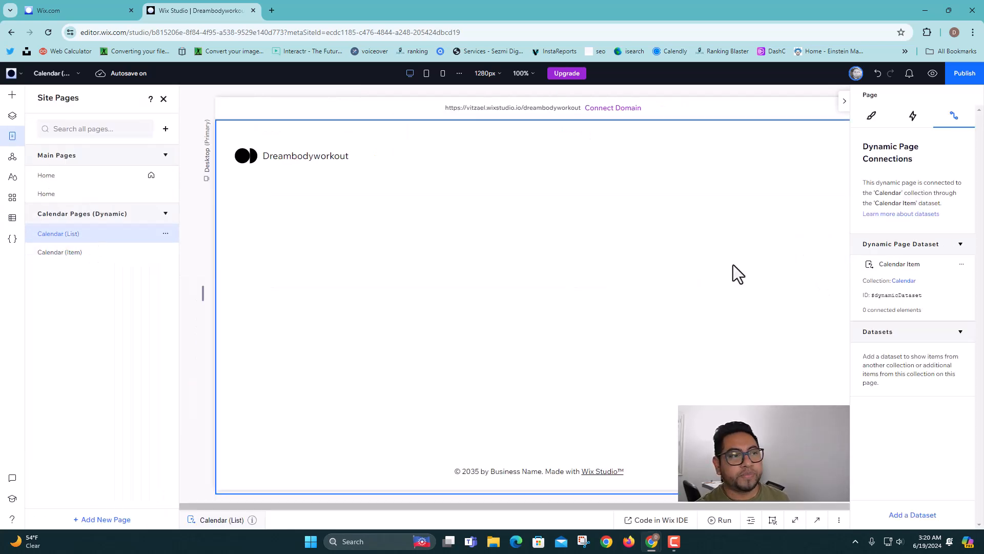
Add a blank three-item Cards repeater to the page's empty section and widen it to about 798 x 237, centred.
left_click(12, 102)
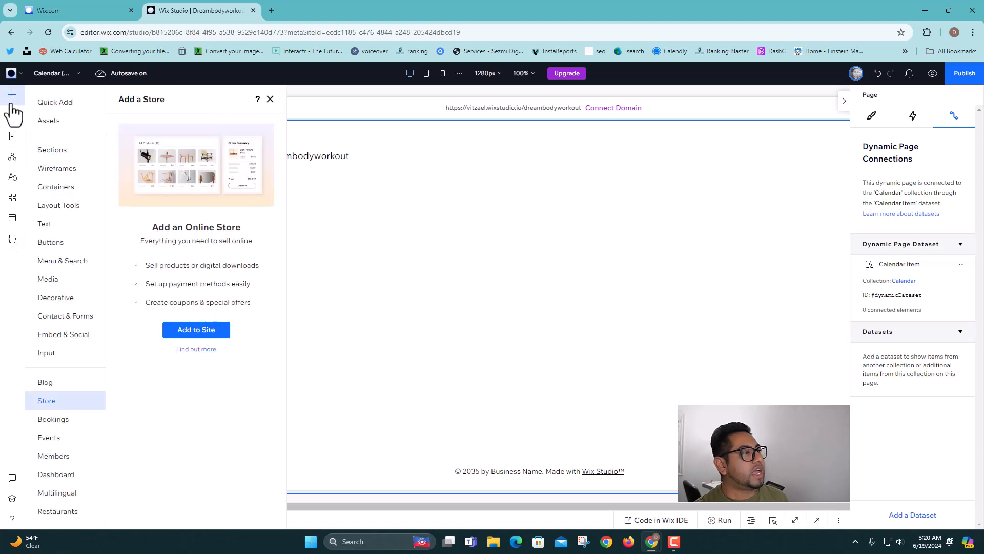
left_click(51, 205)
left_click(134, 142)
left_click_drag(242, 165, 499, 239)
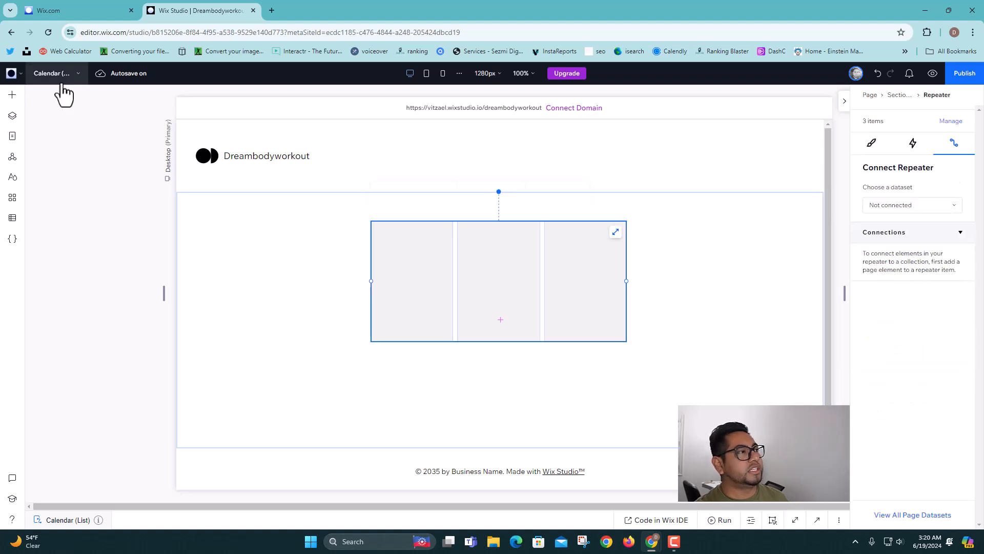
left_click(15, 137)
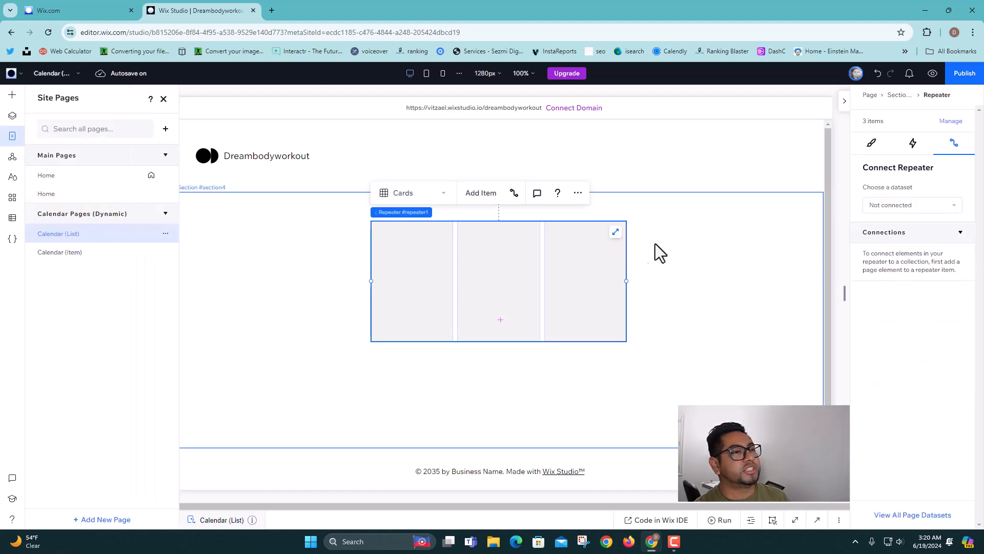
left_click_drag(625, 281, 674, 284)
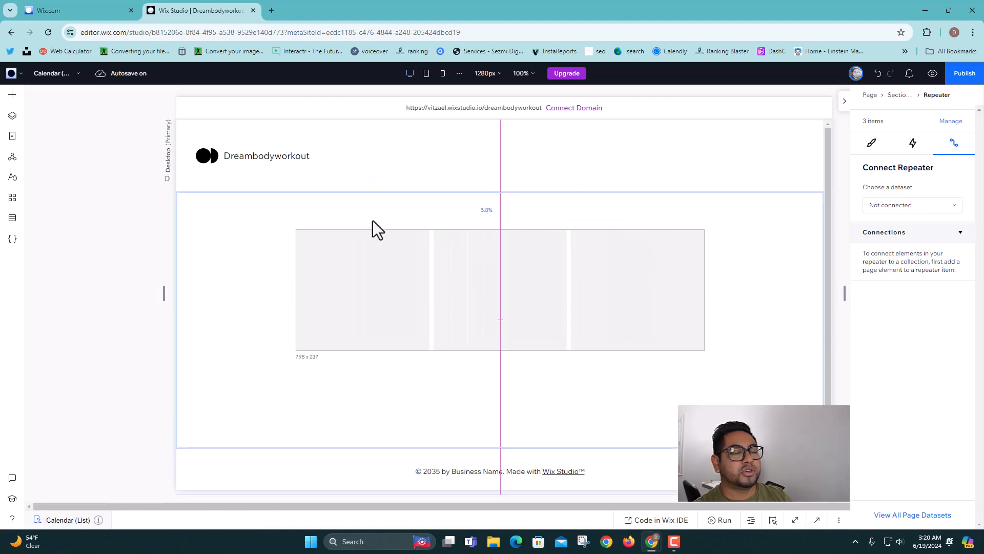
Add the round portrait image, shrink it and place it in the upper part of the first repeater item.
left_click(12, 95)
left_click(51, 286)
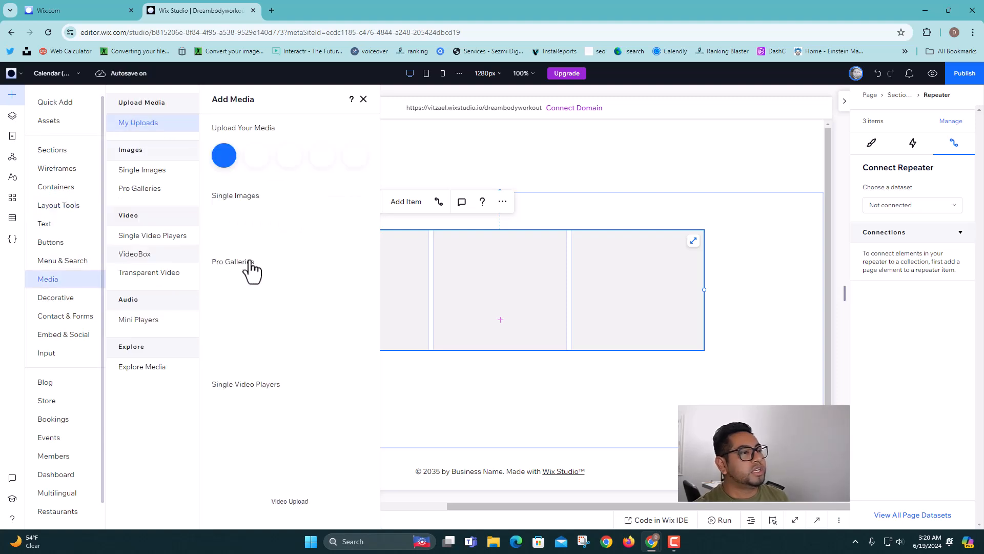
left_click(439, 387)
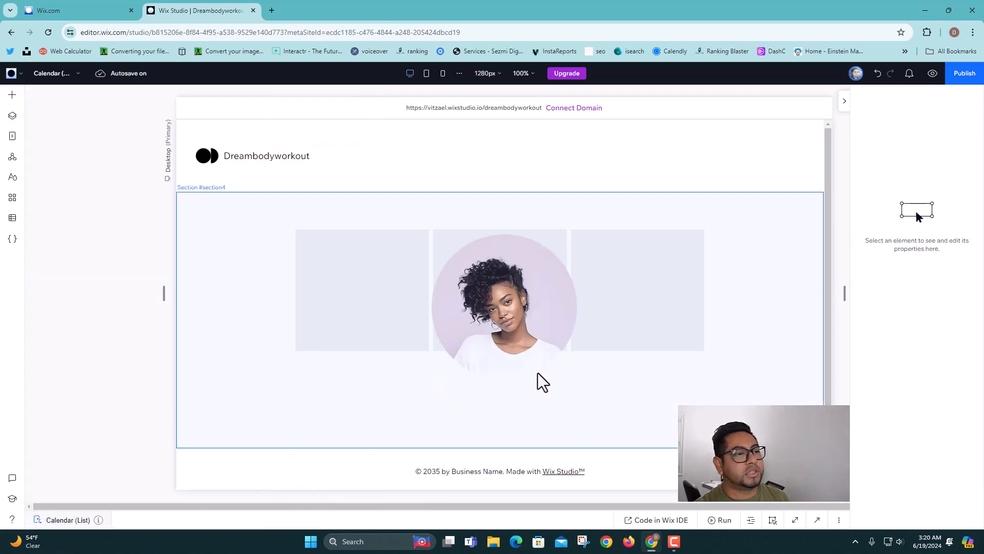
left_click_drag(577, 380, 374, 282)
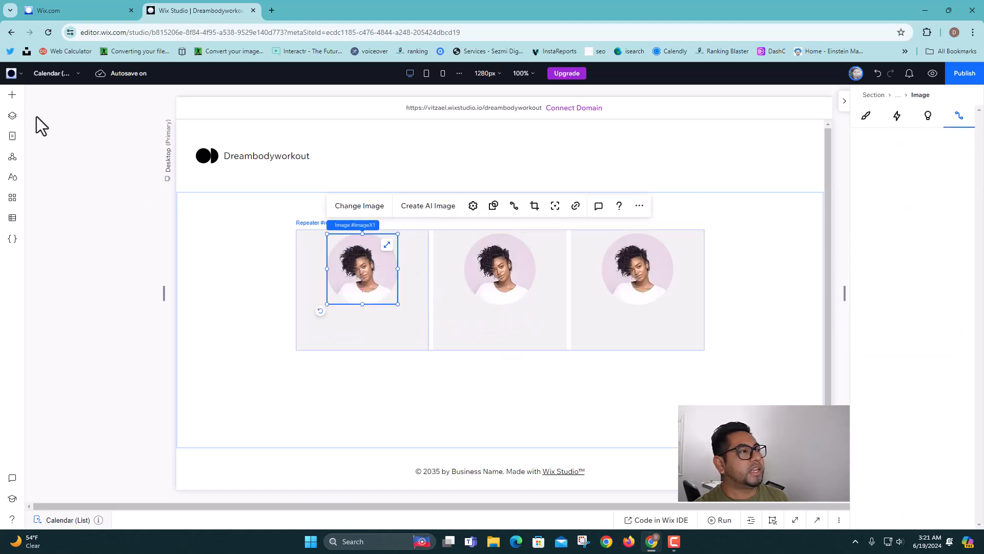
Add a Heading 5 text, narrow it to fit the first repeater item and place it below the portrait image.
left_click(11, 95)
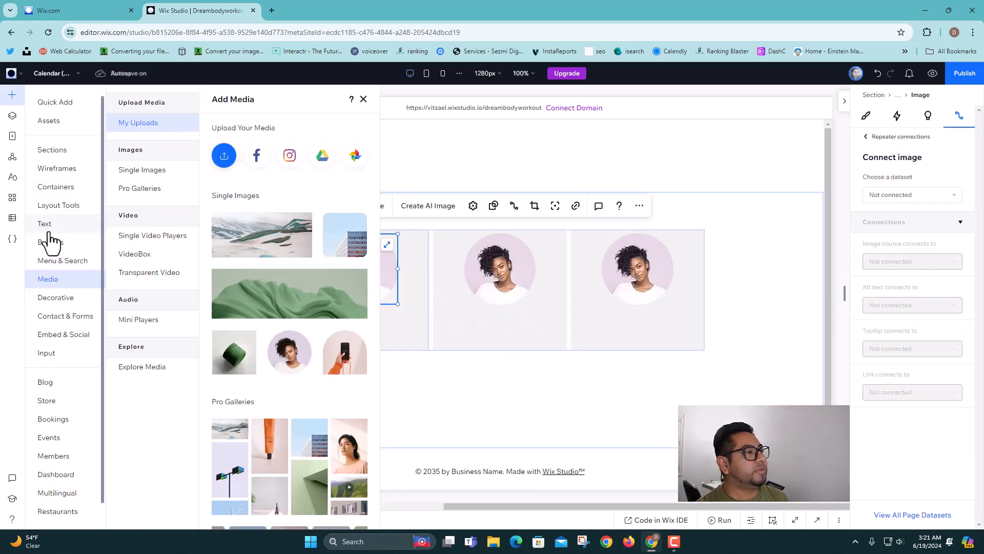
left_click(46, 225)
left_click_drag(220, 259, 430, 358)
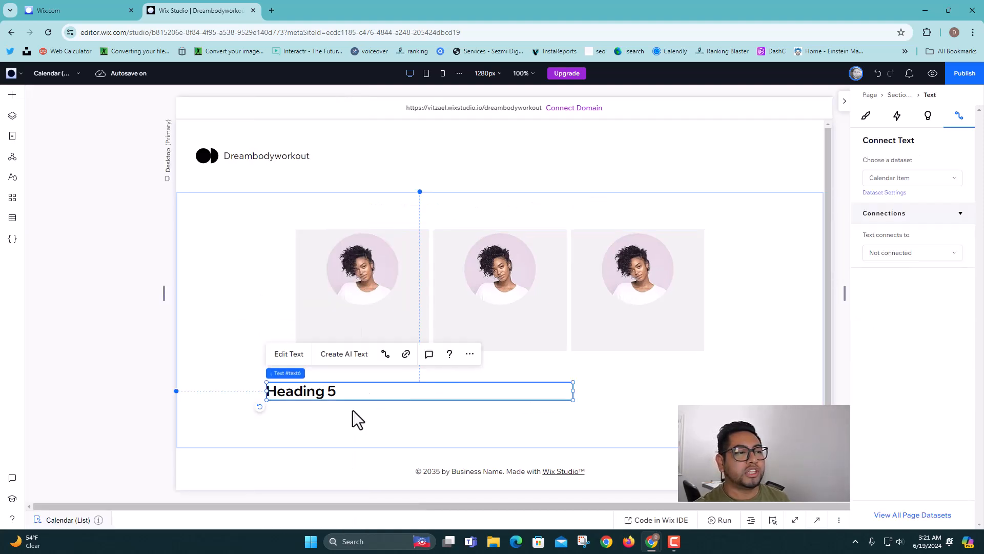
left_click_drag(573, 391, 365, 321)
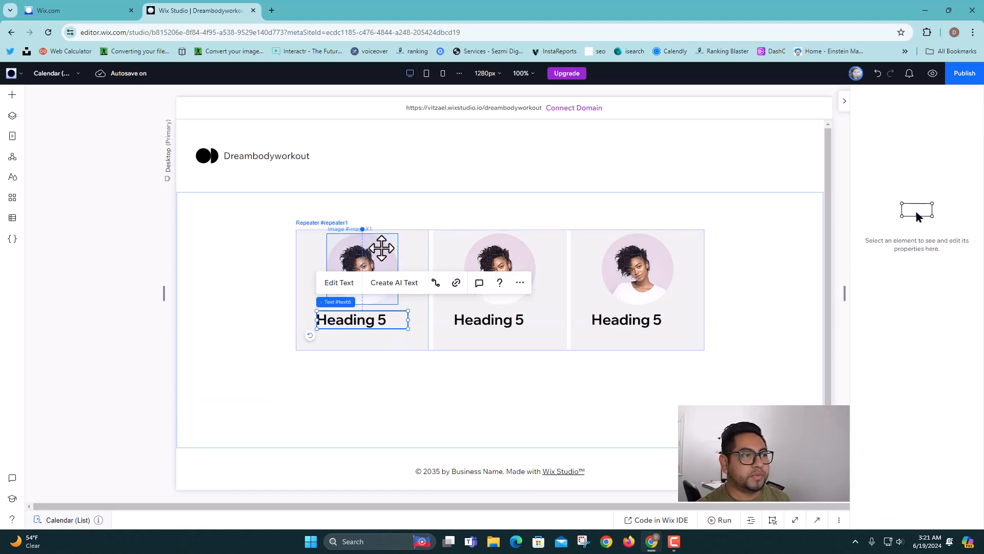
left_click(383, 248)
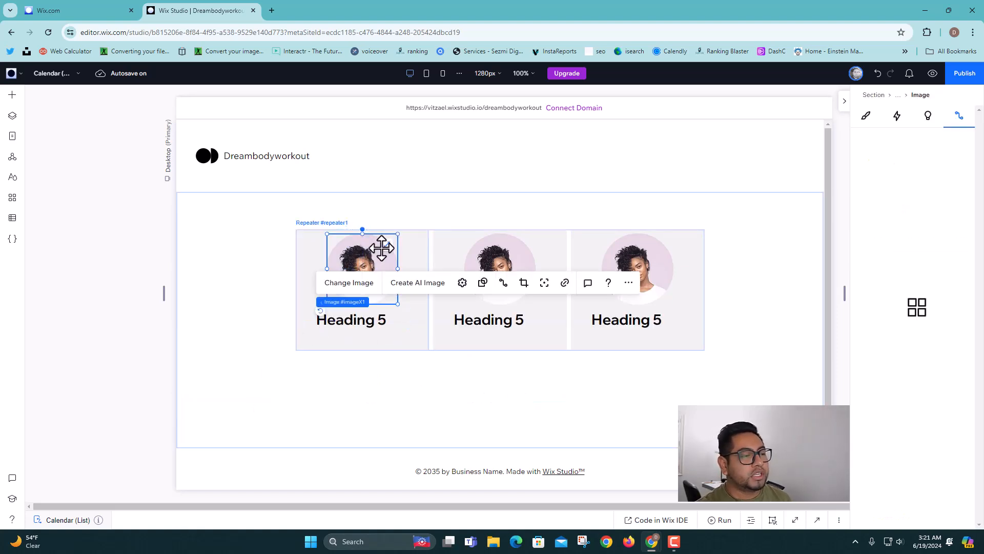
left_click(368, 319)
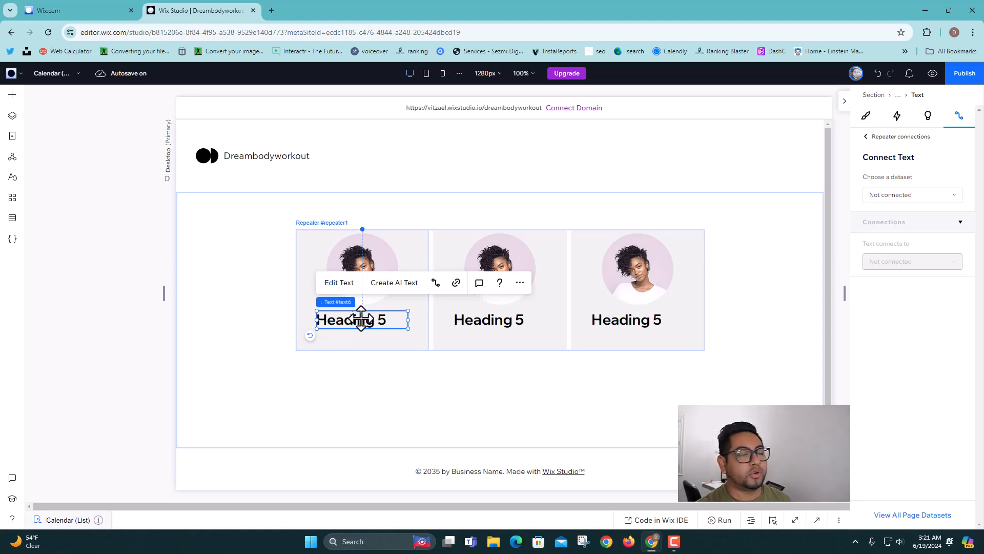
Connect the image in the first repeater item to the Calendar Item dataset, using Profile (Image) as the image source.
left_click(366, 253)
left_click(914, 195)
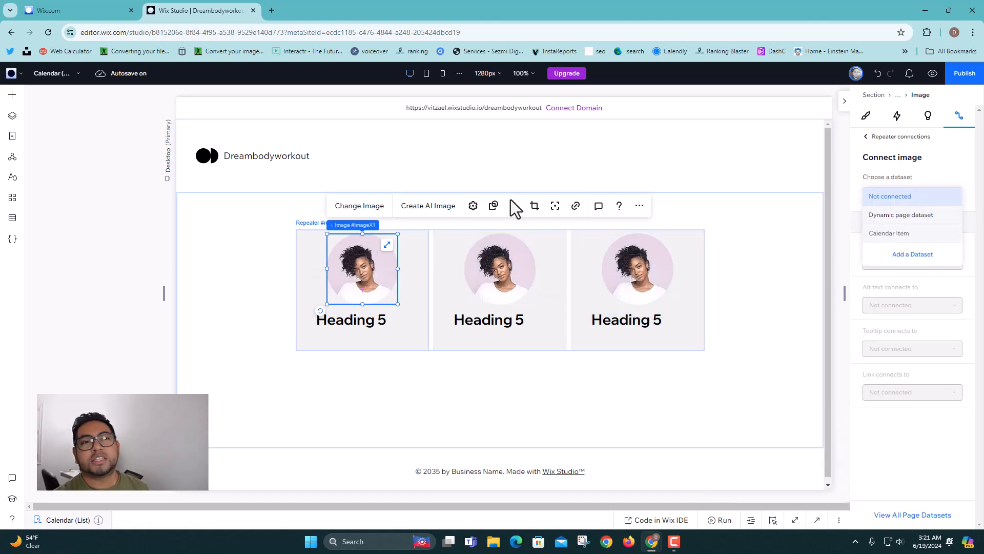
left_click(893, 238)
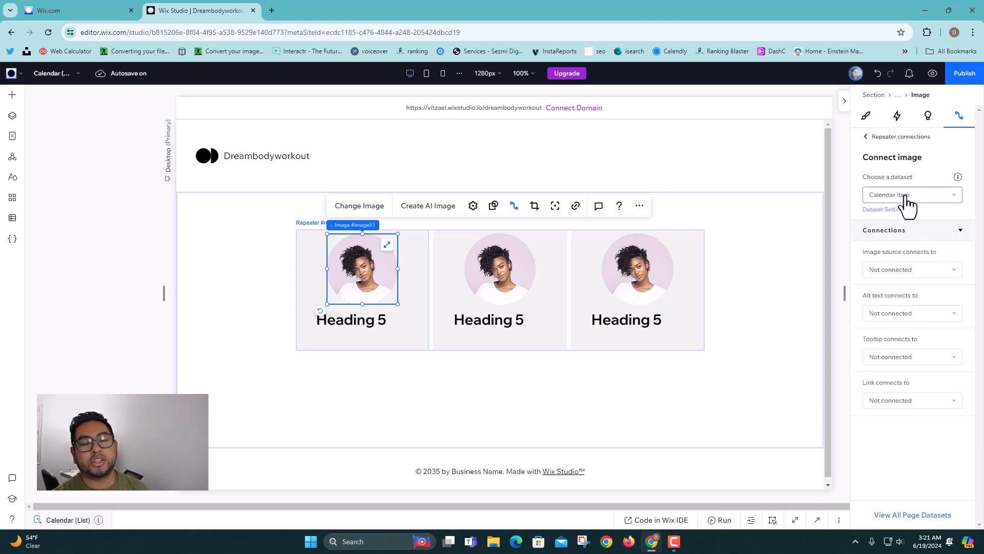
left_click(897, 270)
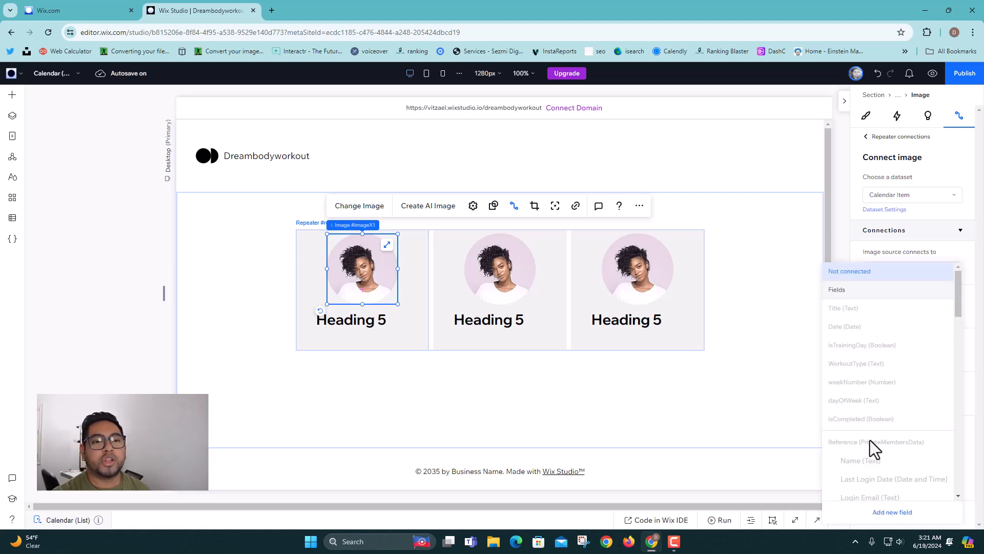
scroll(870, 440, "down", 5)
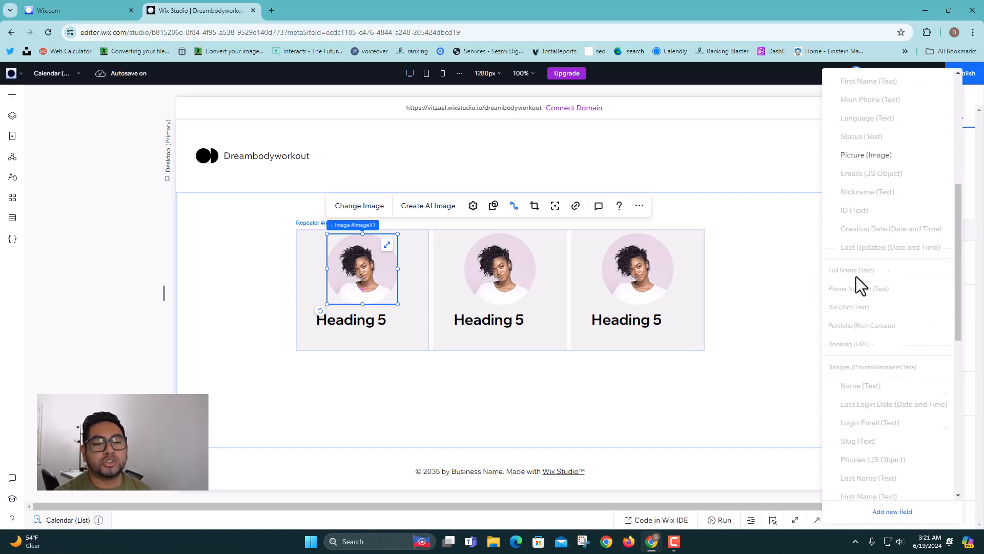
scroll(856, 276, "down", 2)
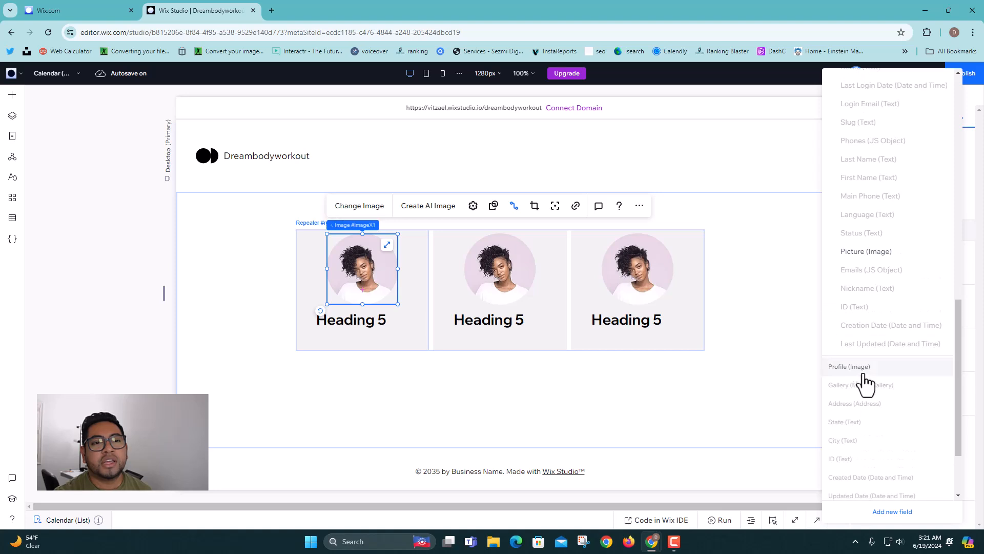
left_click_drag(959, 358, 931, 135)
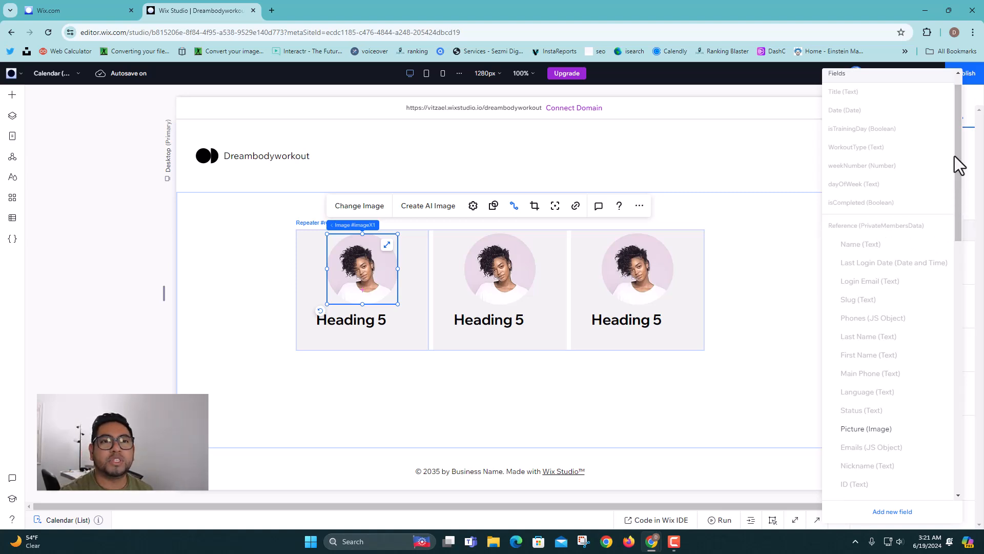
left_click_drag(955, 145, 951, 317)
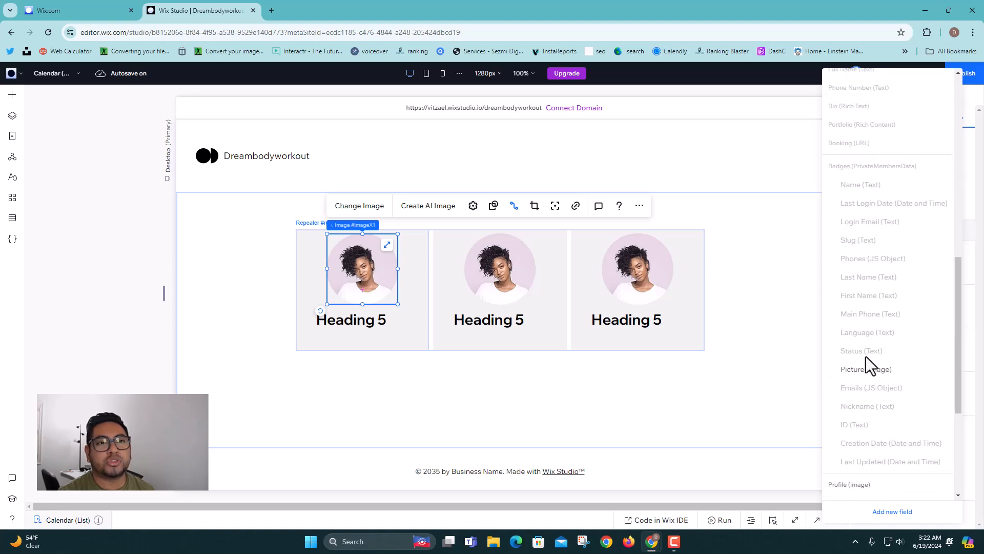
scroll(872, 372, "down", 3)
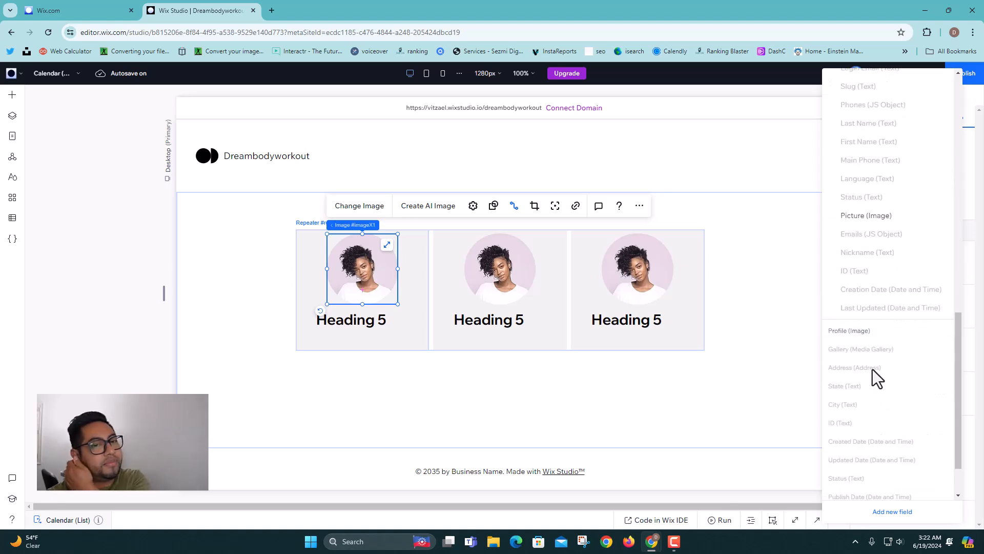
left_click(848, 331)
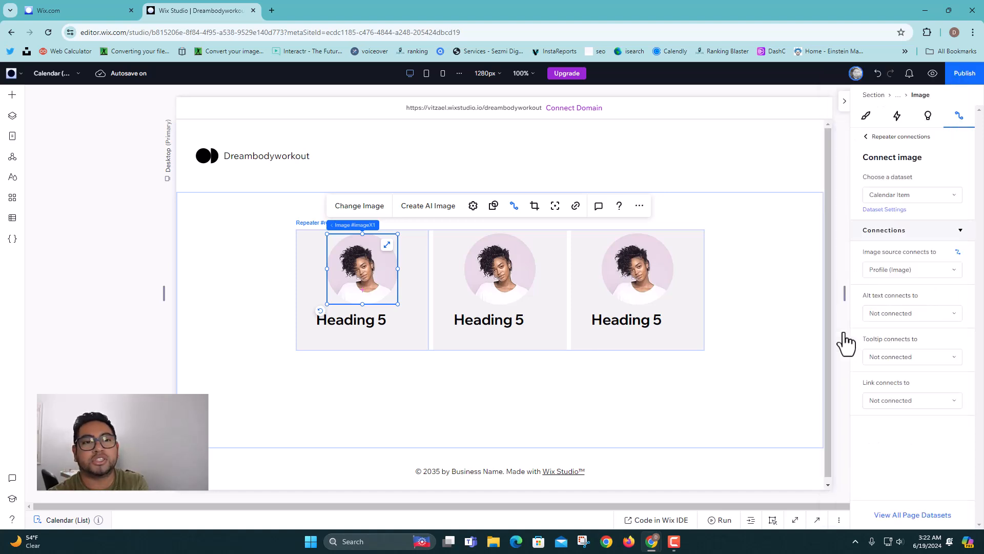
Connect the heading text in the repeater to the Name (Text) field under Reference in the Calendar Item dataset.
left_click(356, 318)
left_click(896, 277)
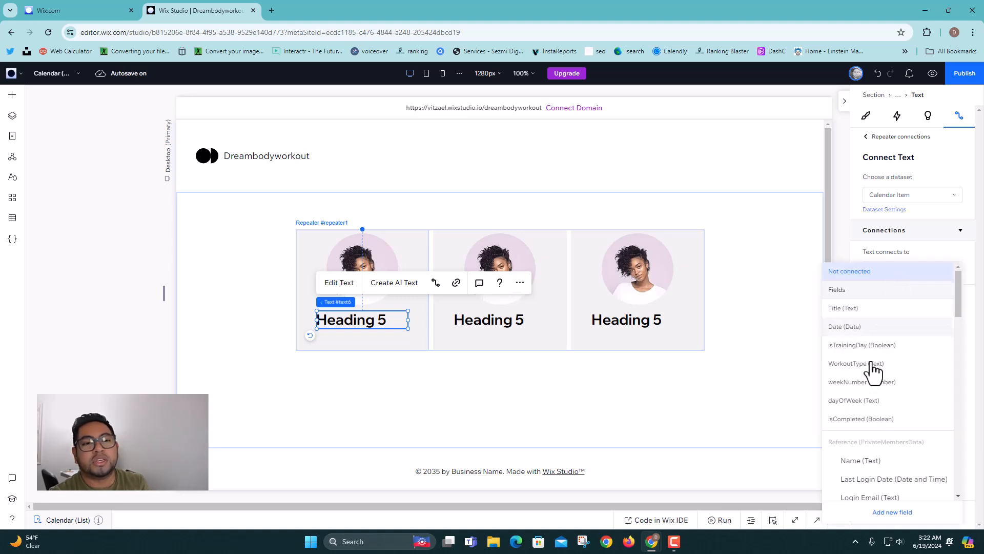
scroll(872, 369, "down", 2)
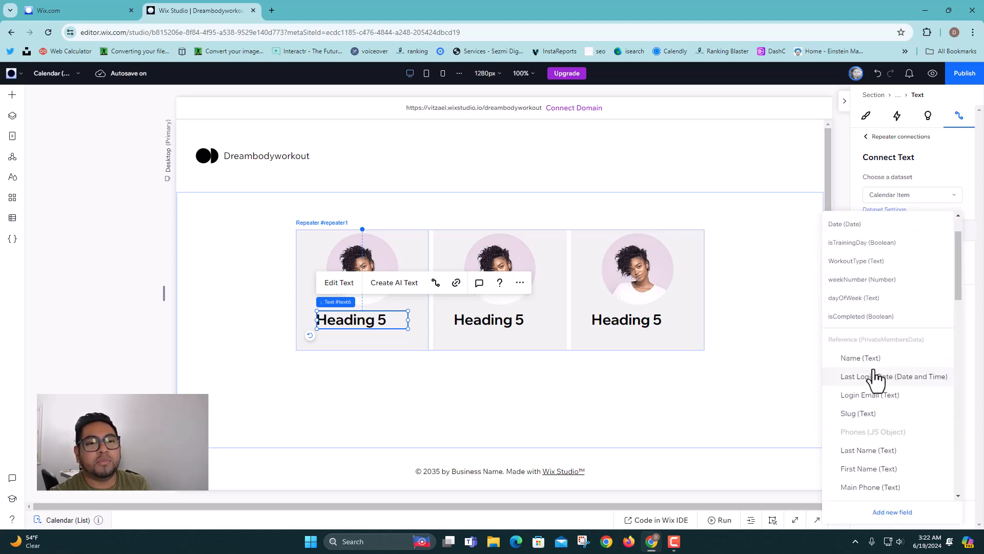
left_click(869, 360)
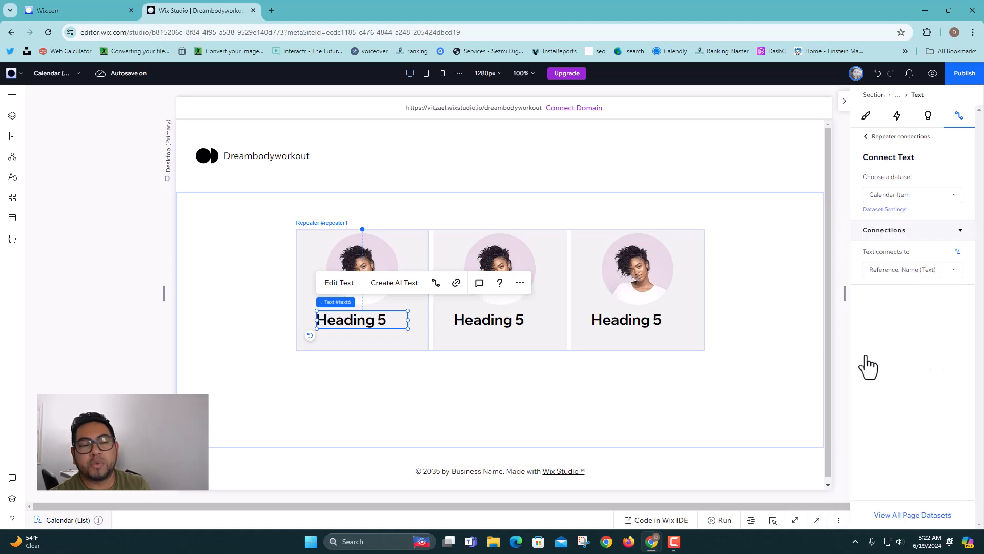
left_click(540, 371)
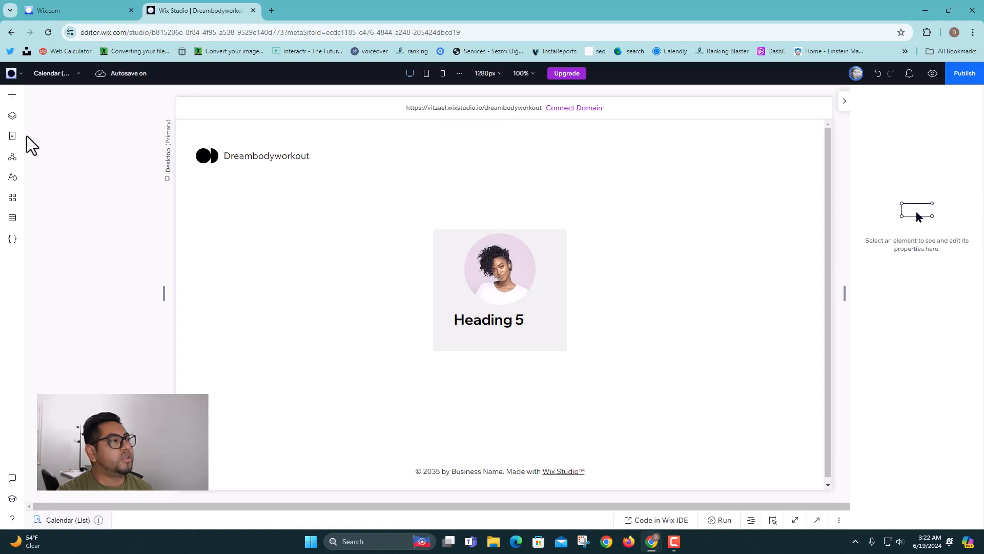
Change the repeater heading's text connection to the Full Name (Text) field.
left_click(520, 329)
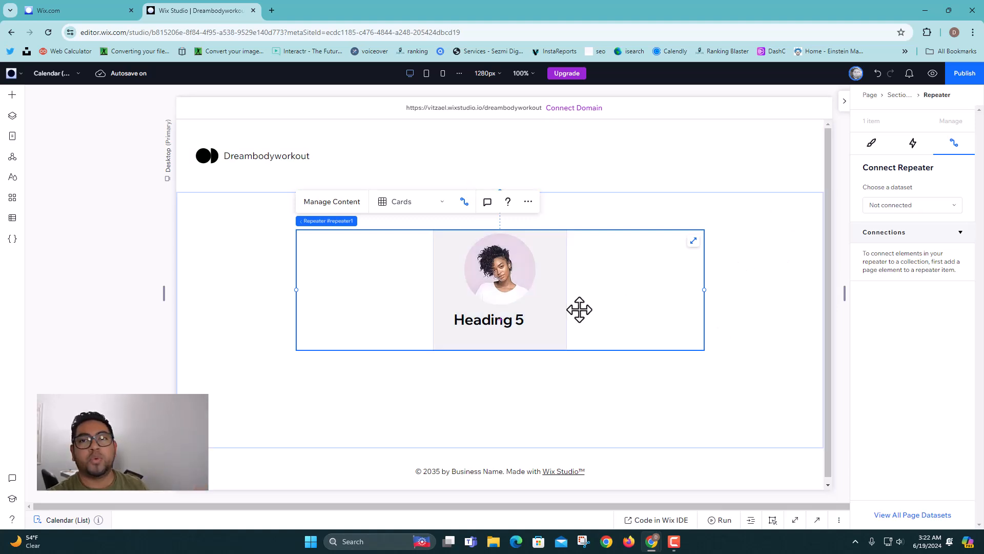
left_click(519, 319)
left_click(519, 319)
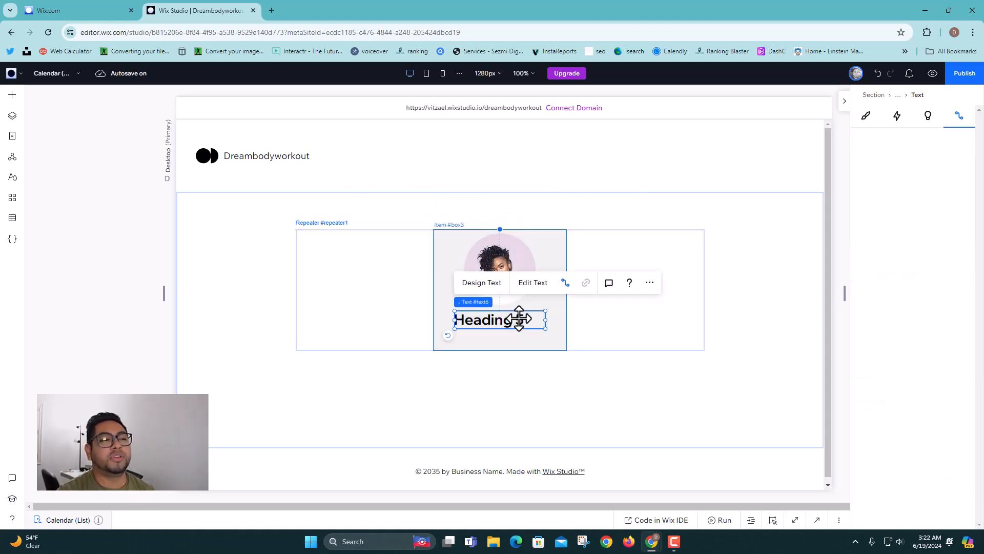
left_click(916, 265)
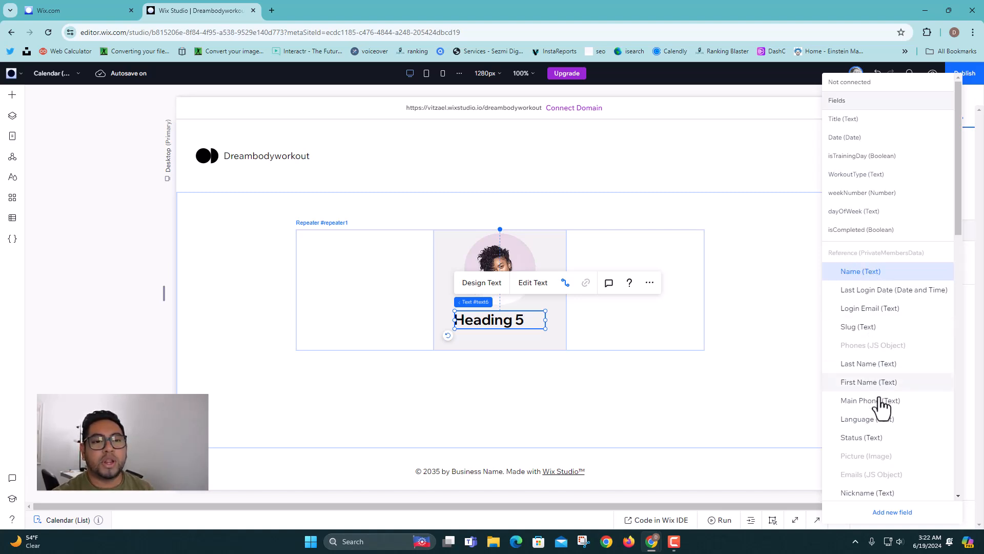
scroll(874, 410, "down", 4)
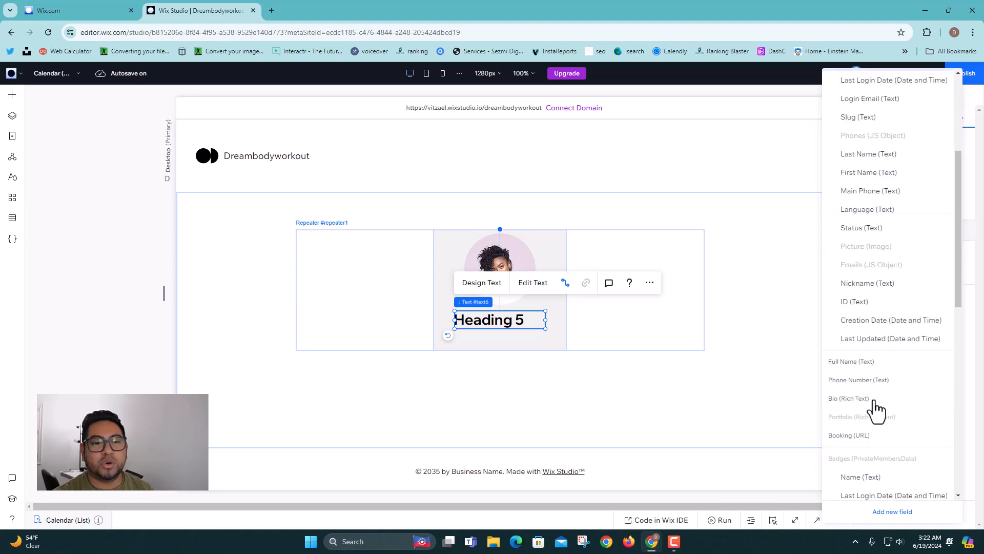
scroll(867, 331, "up", 1)
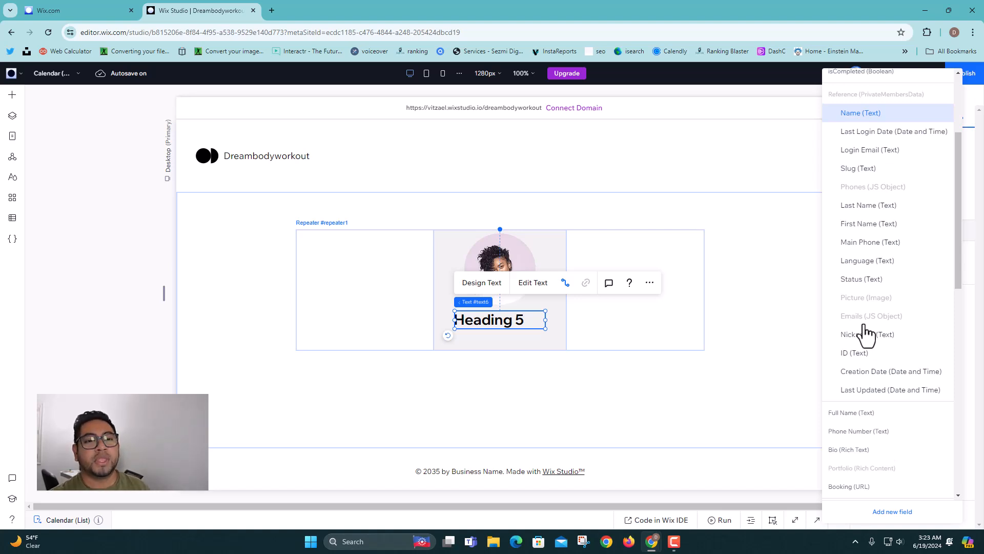
scroll(866, 332, "down", 2)
left_click(866, 312)
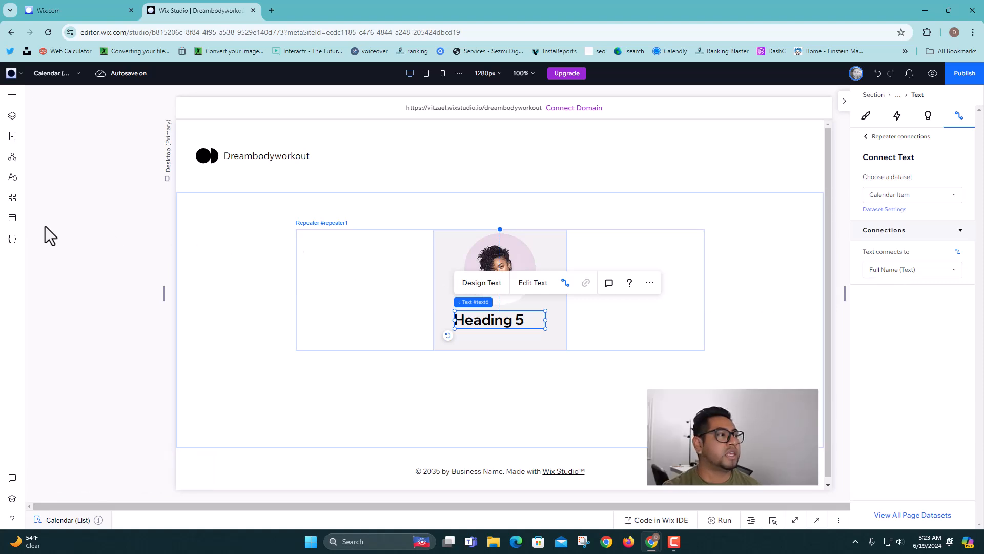
Add the outlined Upload Photo button titled Profile photo to the section, outside the repeater and beside its portrait card.
left_click(11, 100)
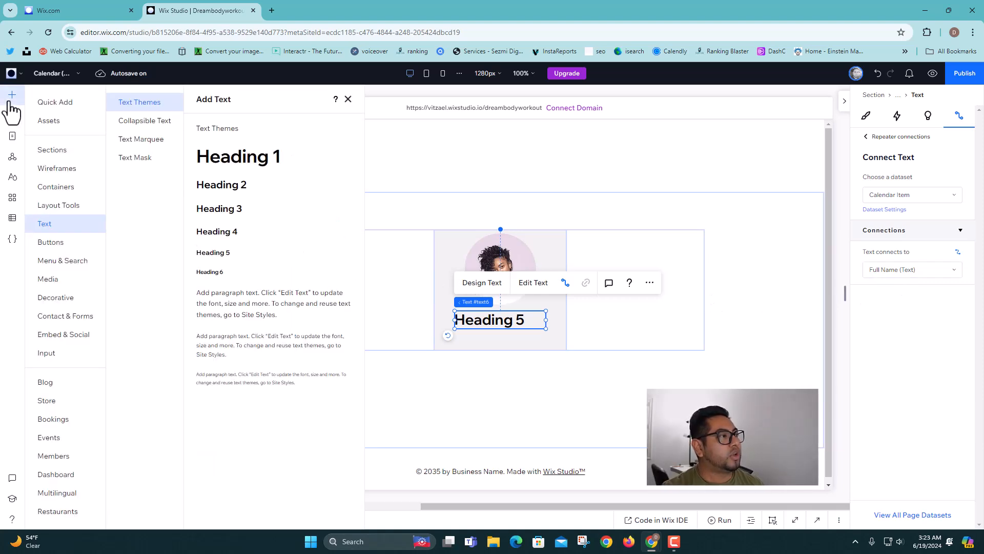
left_click(61, 359)
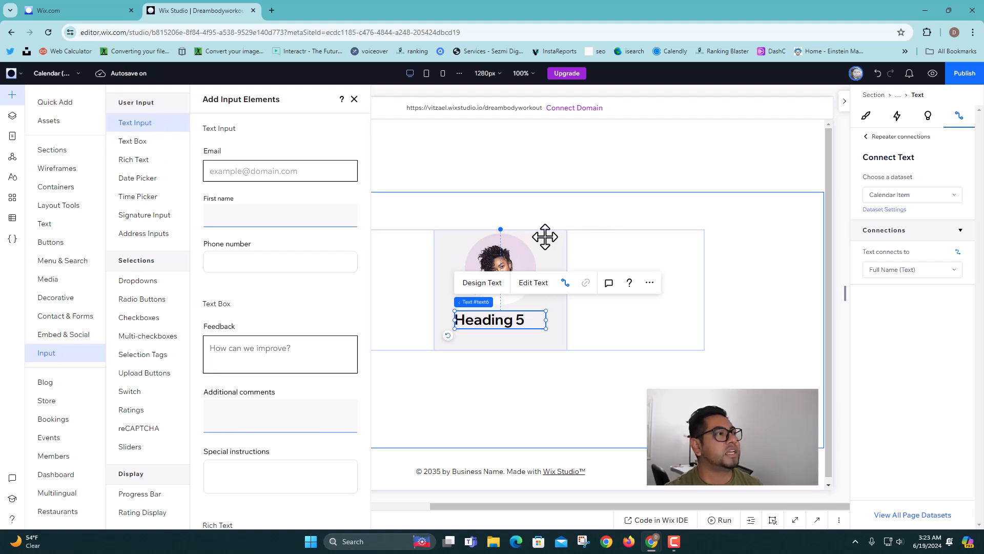
left_click(158, 163)
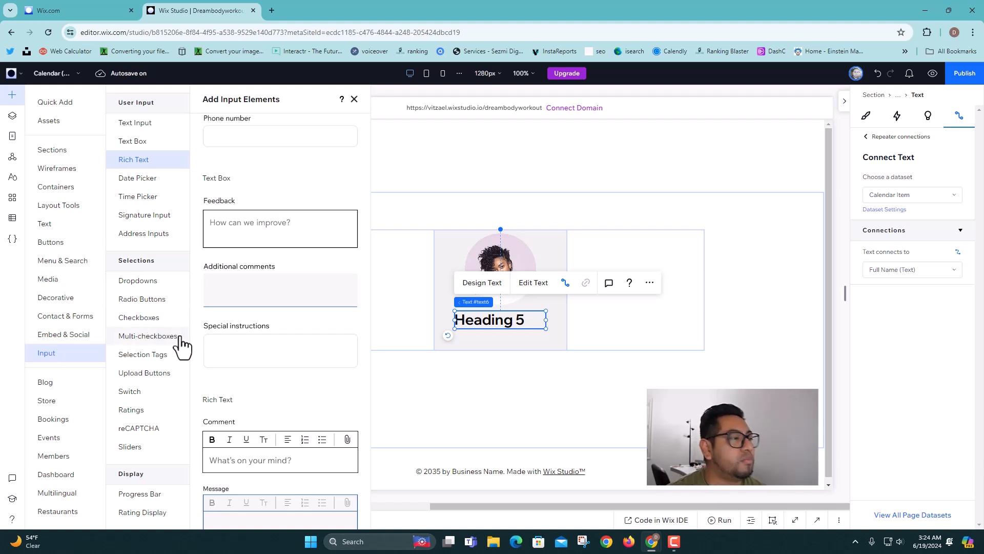
left_click(165, 336)
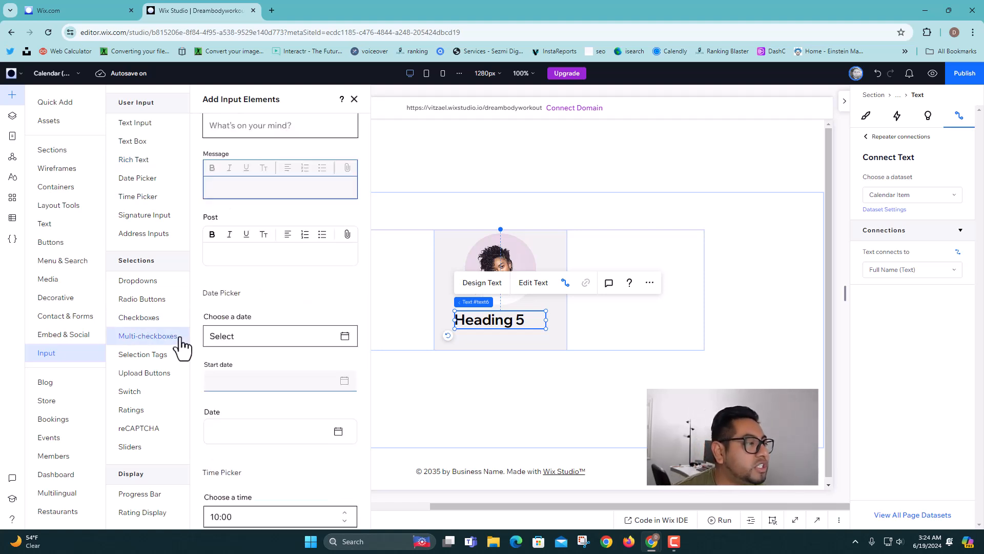
scroll(200, 372, "down", 1)
left_click(163, 372)
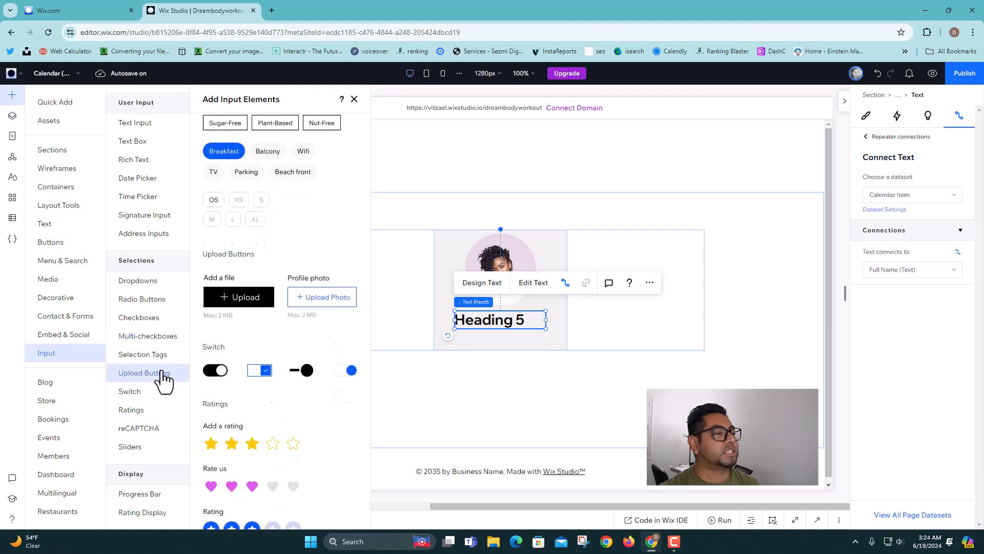
left_click_drag(333, 182, 365, 226)
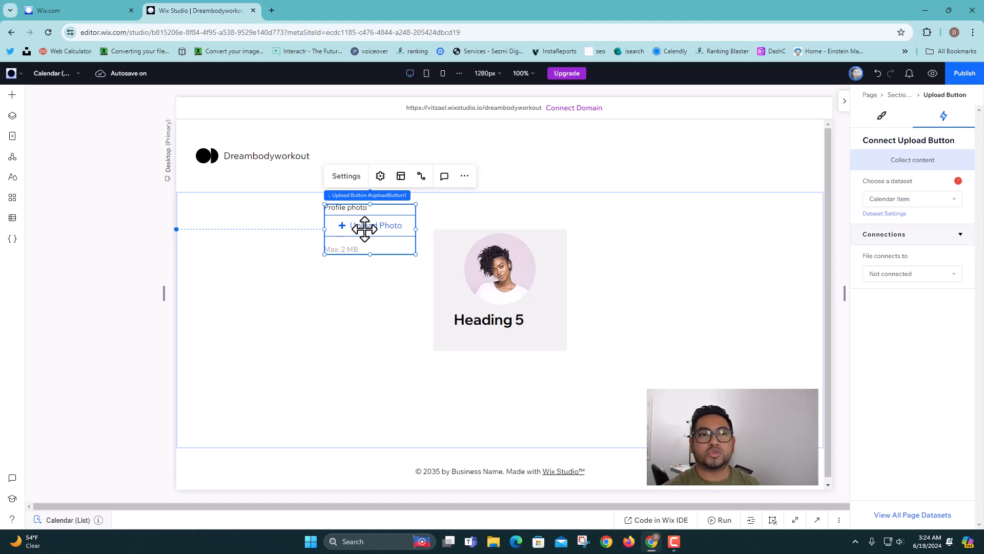
Open the upload button's settings and connect its file to the Gallery (Media Gallery) field of the Calendar Item dataset.
left_click(381, 176)
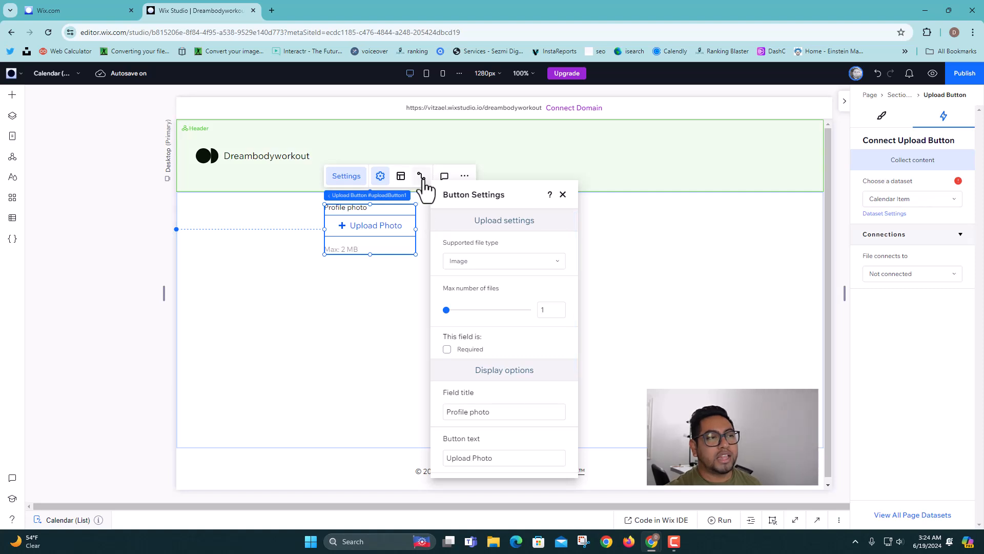
left_click(886, 275)
scroll(889, 462, "down", 5)
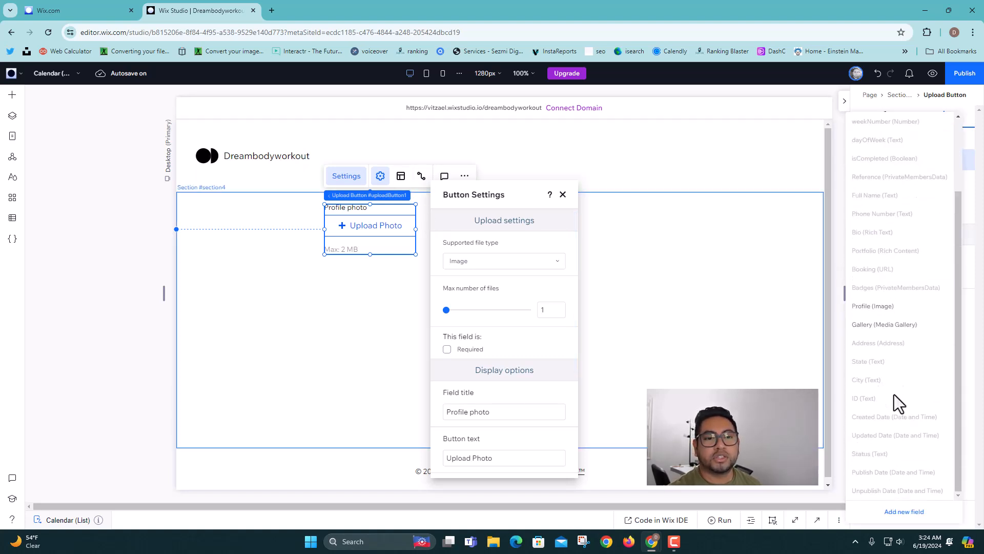
left_click(888, 328)
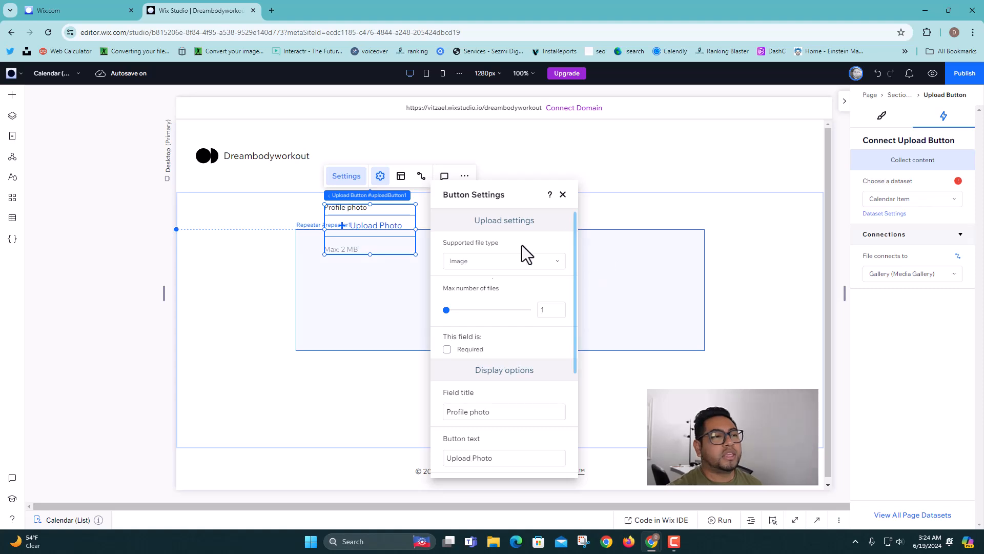
Set the upload button's supported file type to Image & Video and its maximum number of files to 21.
left_click(475, 262)
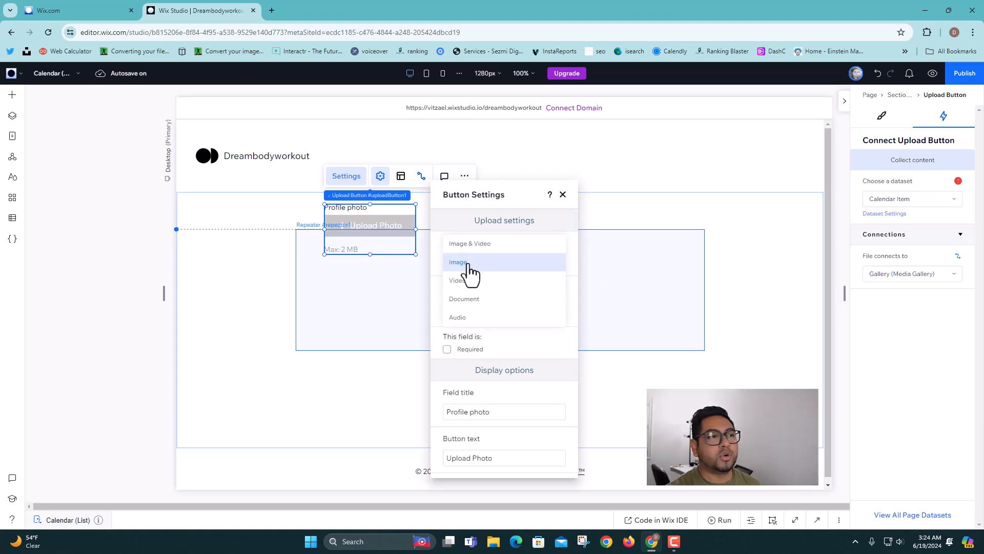
left_click(468, 244)
left_click(550, 309)
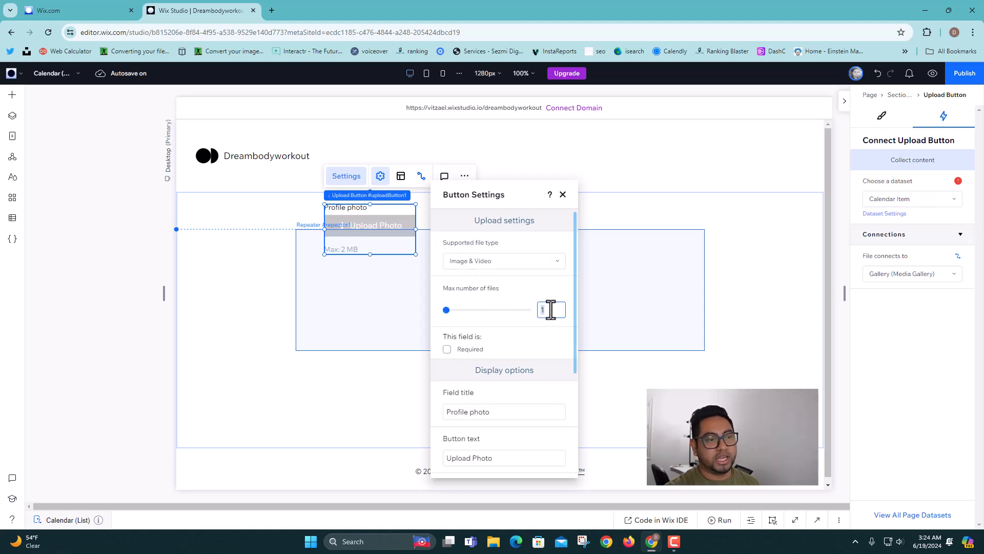
type("2")
key("Return")
left_click(551, 310)
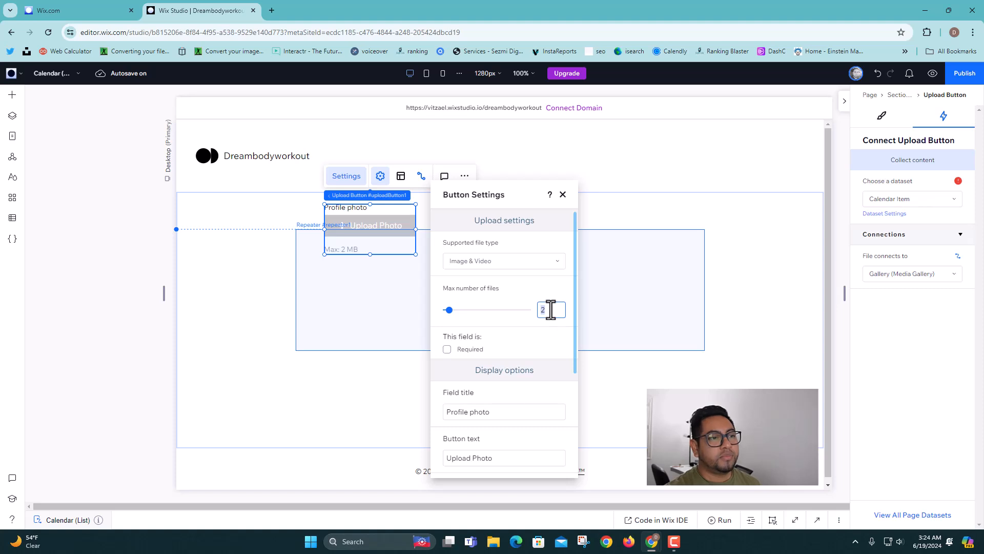
type("20")
key("Return")
left_click_drag(503, 310, 543, 312)
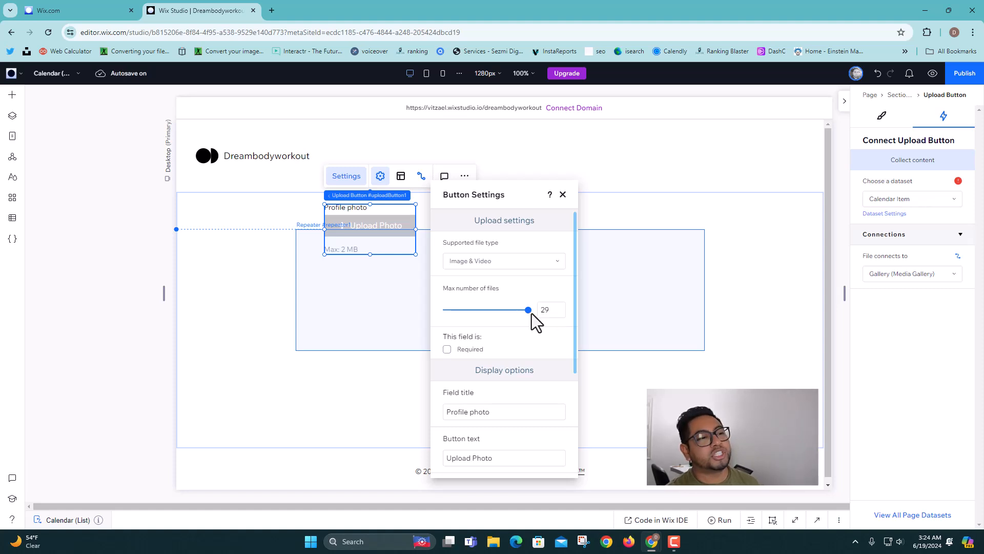
left_click_drag(529, 310, 525, 310)
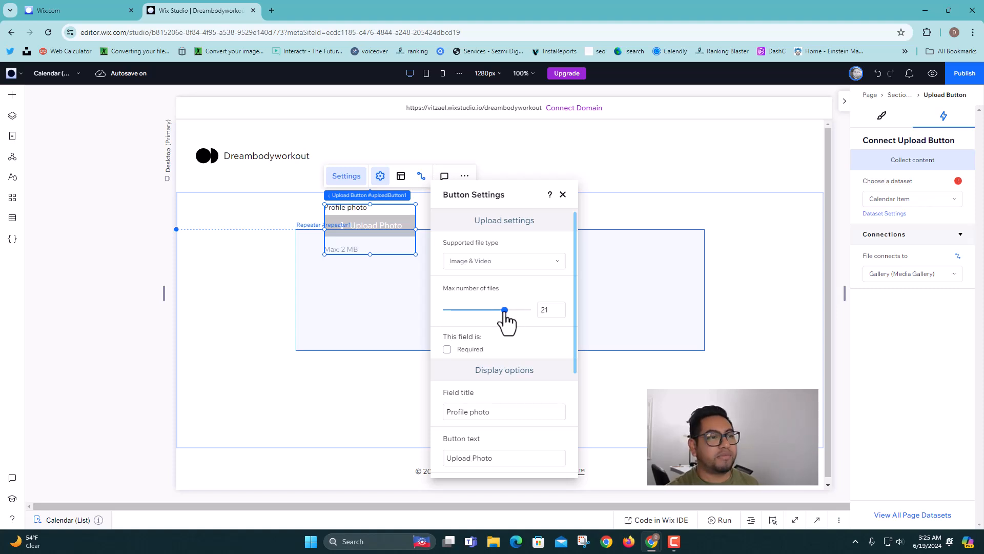
left_click(562, 198)
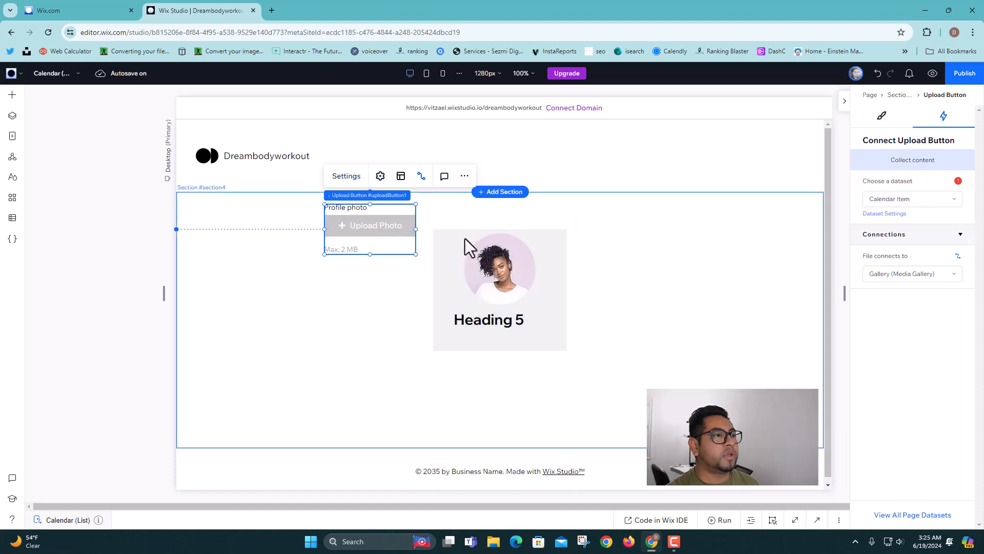
Move the upload button horizontally toward the section's left edge, well clear of the repeater's portrait card.
left_click_drag(378, 220, 274, 220)
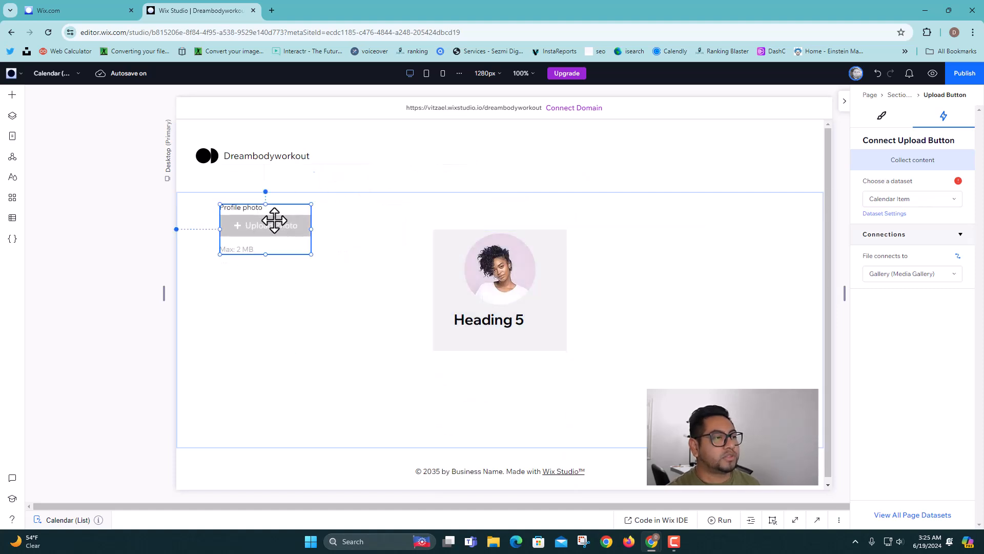
Delete the Profile photo upload button from the section.
key("Delete")
left_click(13, 94)
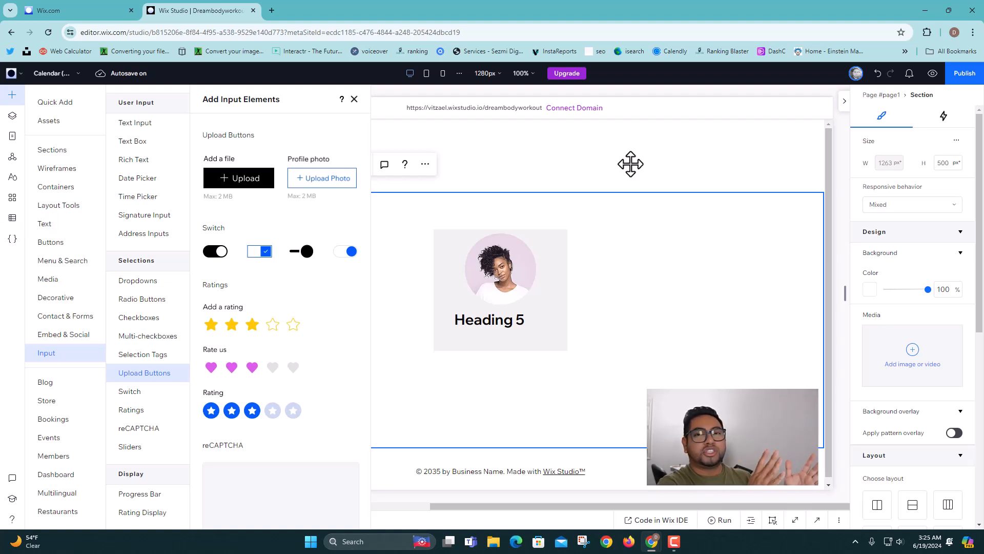
Open the Calendar collection in the CMS, look through its items and close it again.
left_click(13, 219)
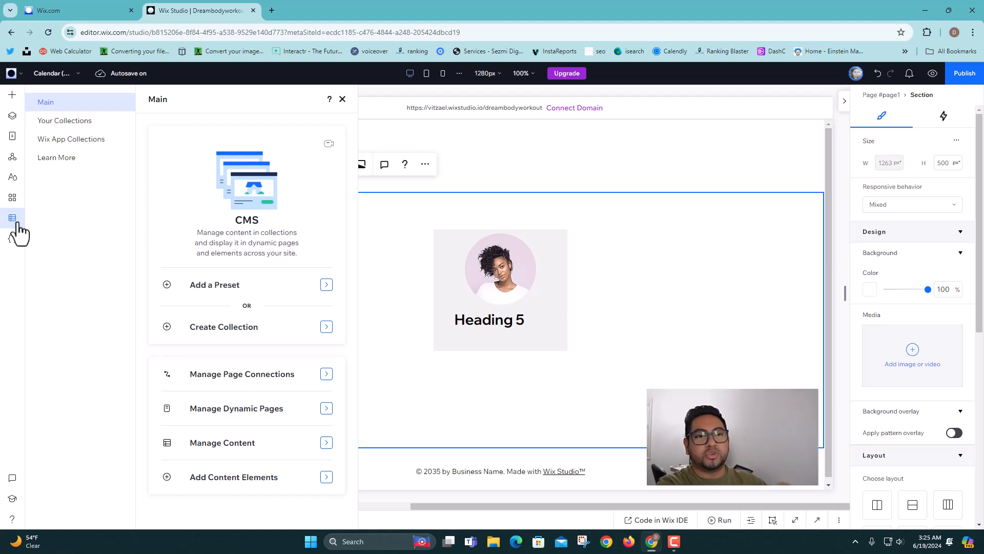
left_click(75, 121)
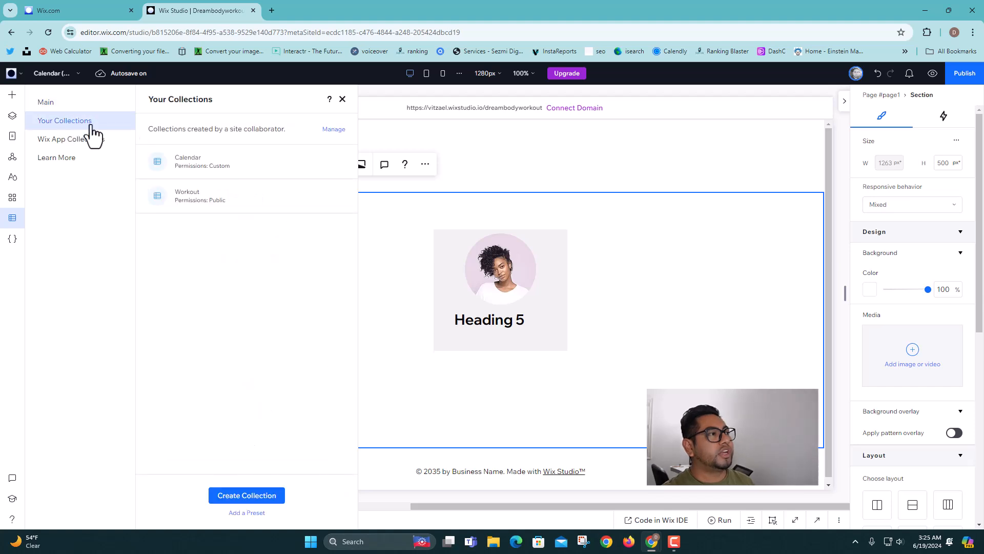
left_click(191, 170)
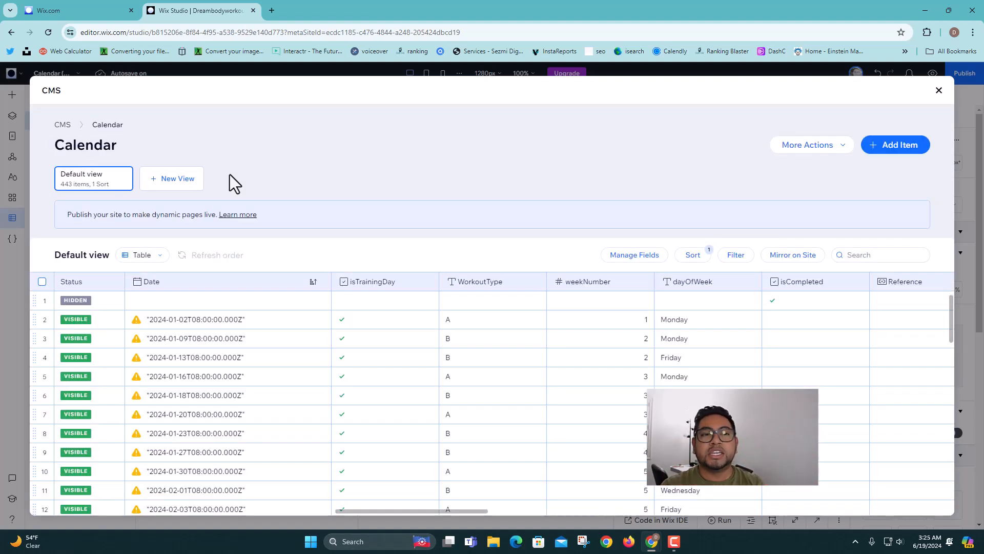
scroll(355, 307, "down", 1)
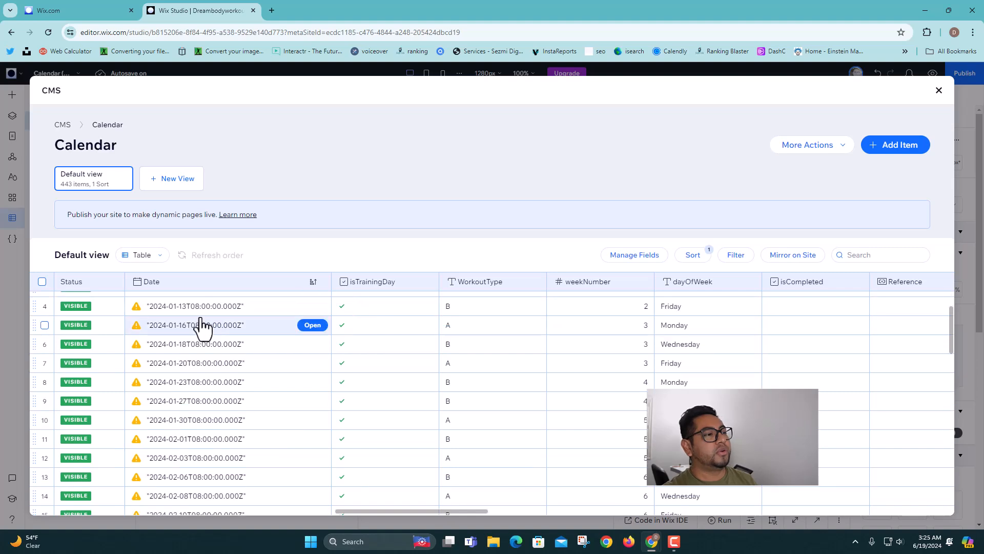
left_click(939, 90)
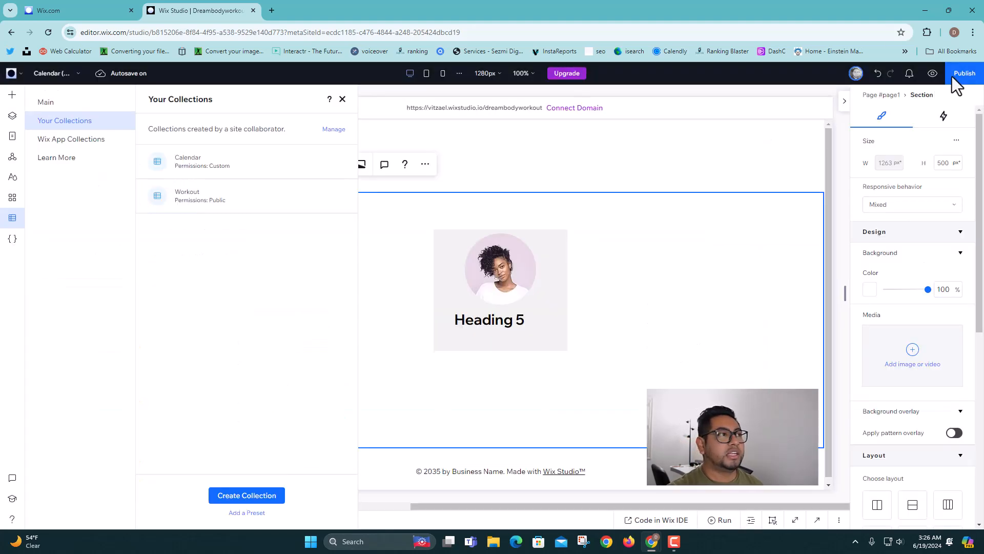
Open the Home page's settings, review its permissions and SEO basics, and check where its homepage URL leads.
left_click(15, 136)
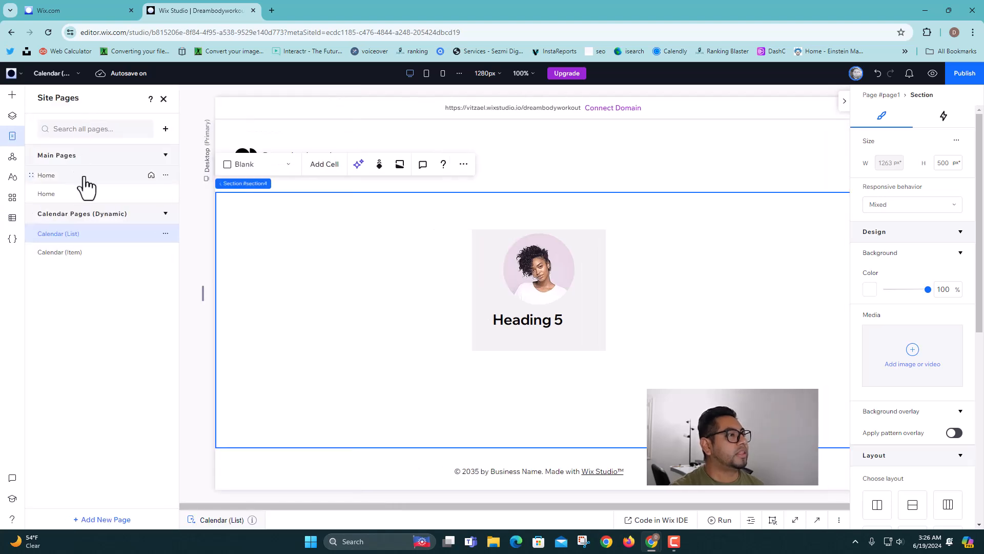
left_click(165, 175)
left_click(205, 191)
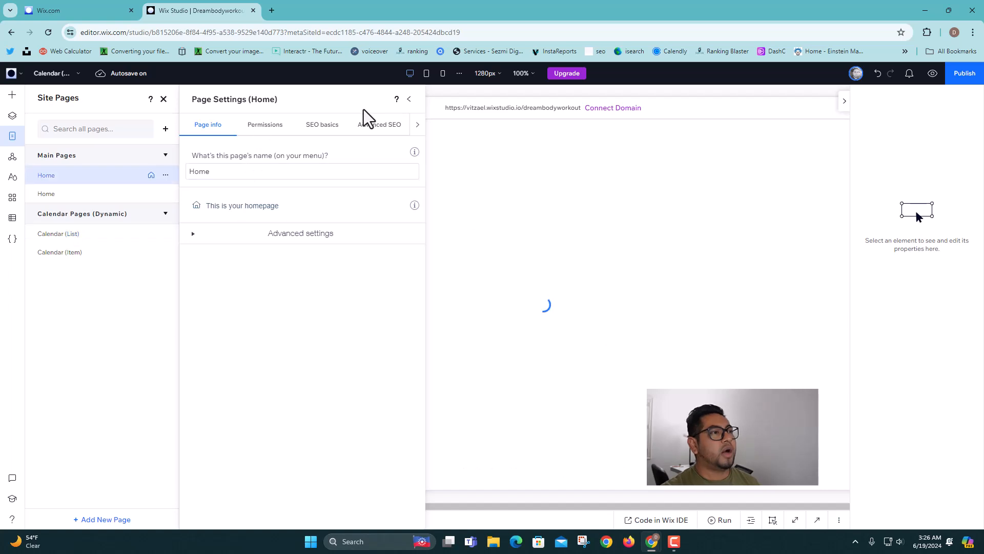
left_click(272, 126)
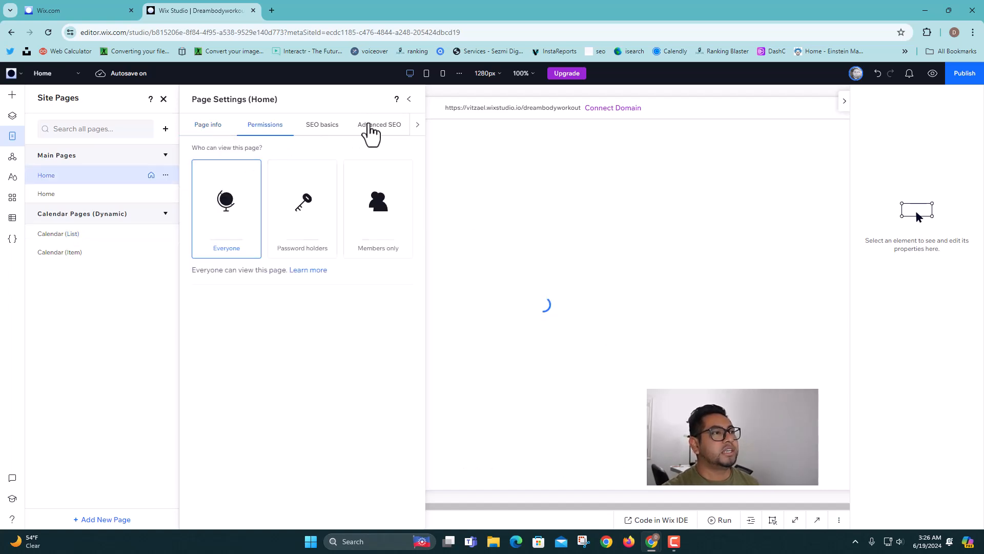
left_click(370, 132)
left_click(279, 134)
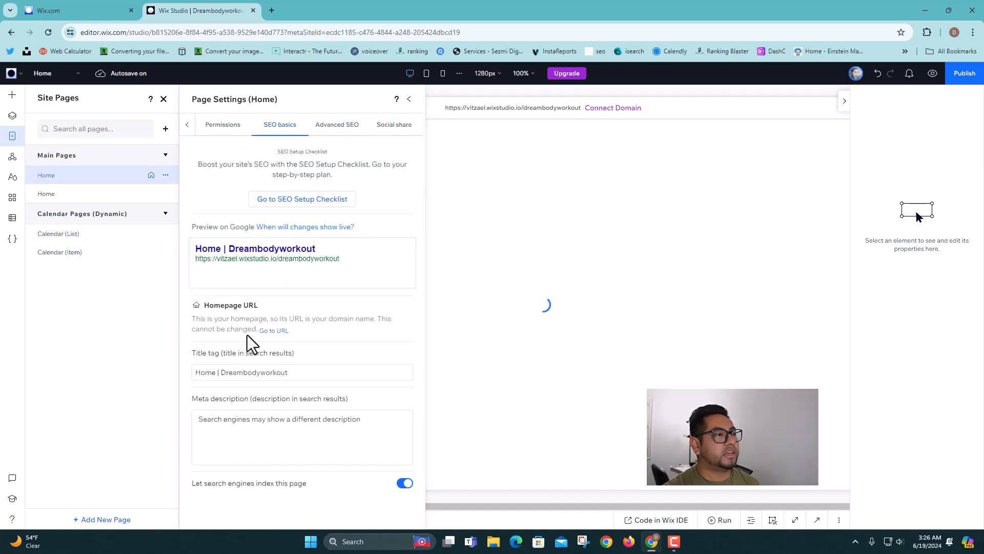
left_click(275, 331)
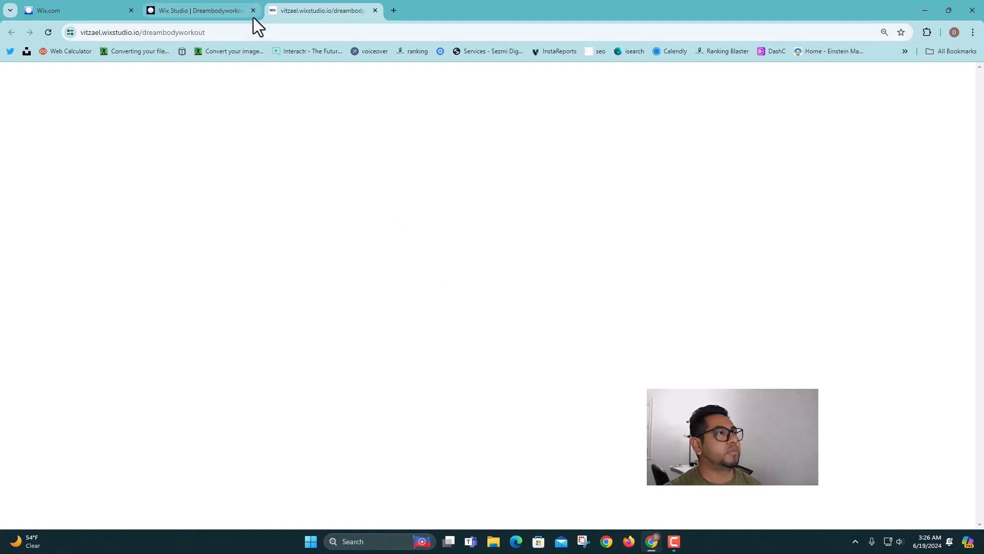
left_click(376, 10)
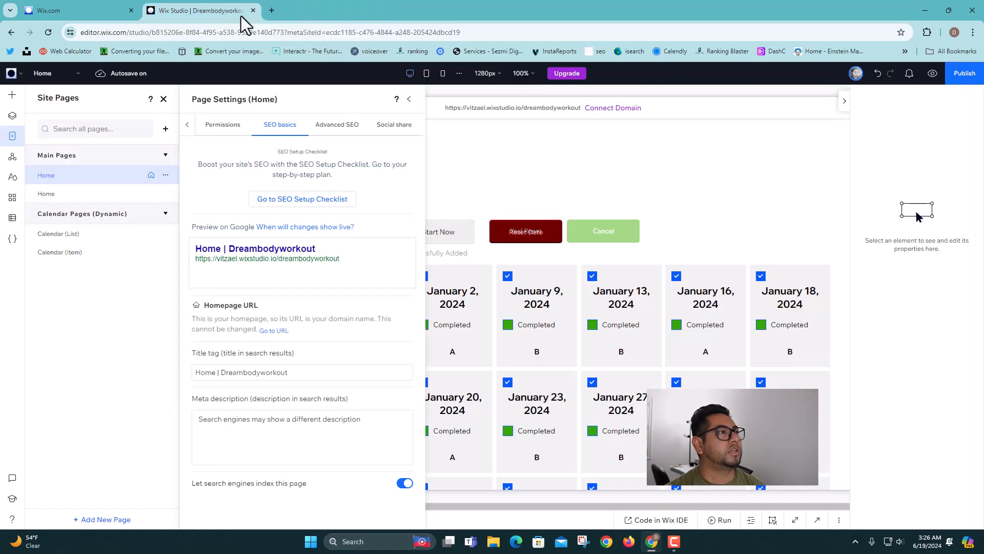
left_click(409, 99)
Publish the site and open its live version.
left_click(964, 73)
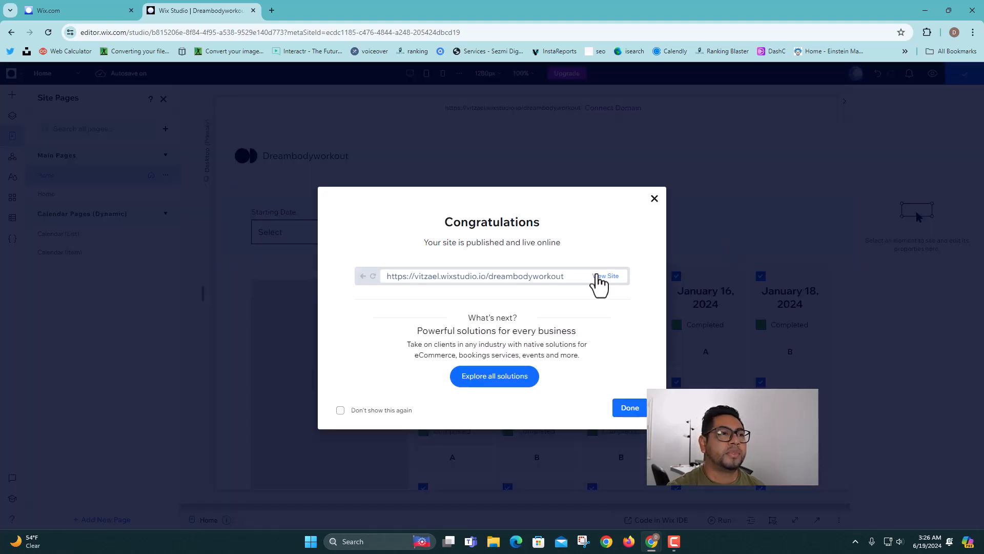
left_click(600, 280)
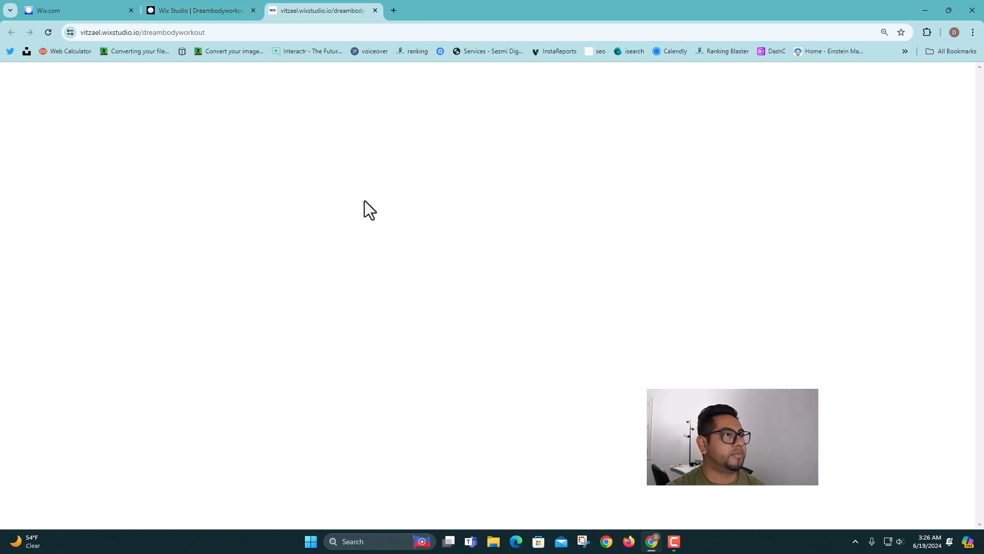
left_click(193, 31)
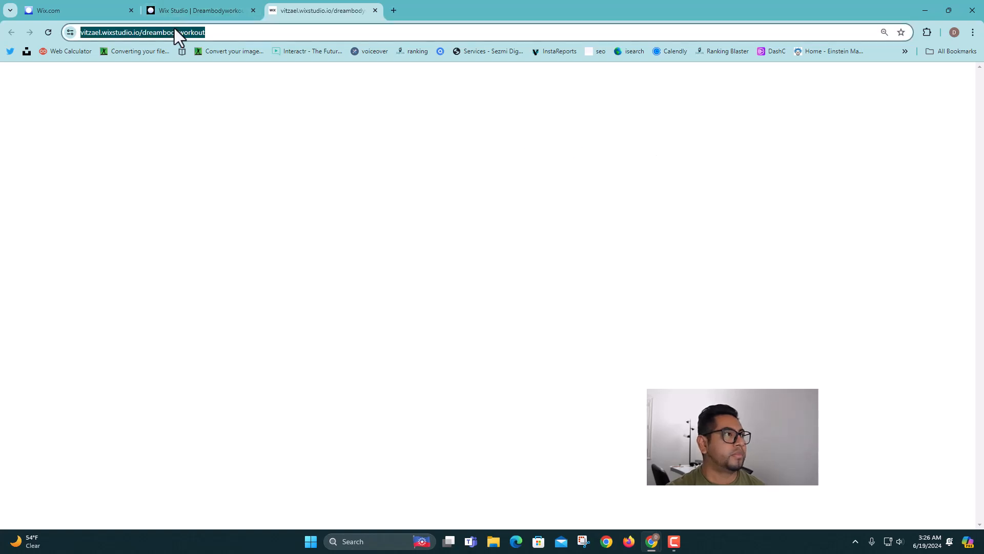
right_click(174, 31)
left_click(207, 122)
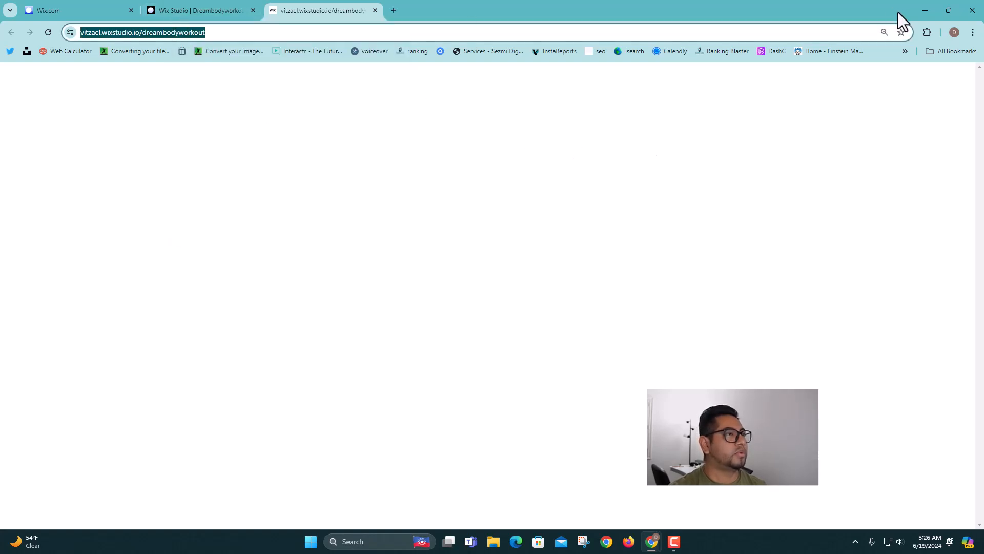
left_click(973, 32)
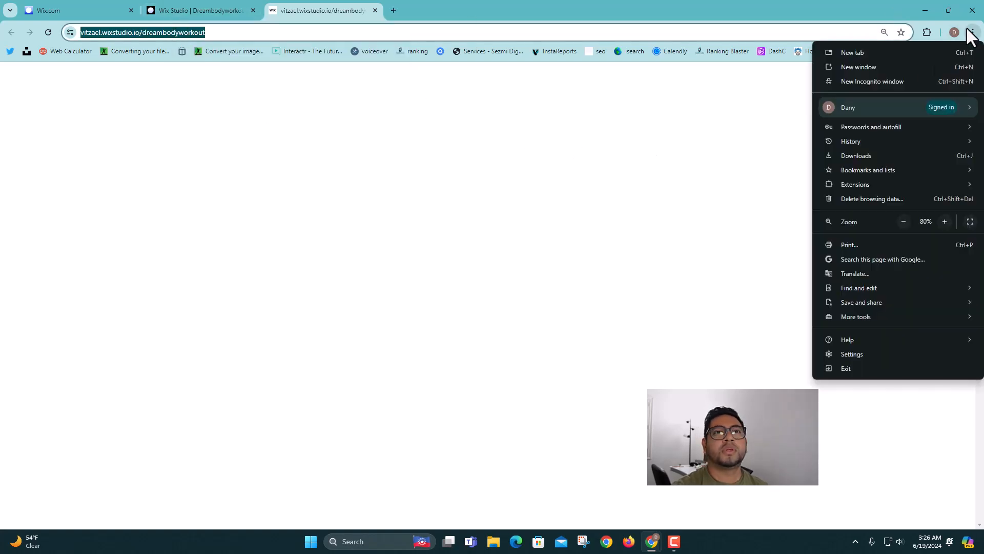
left_click(887, 82)
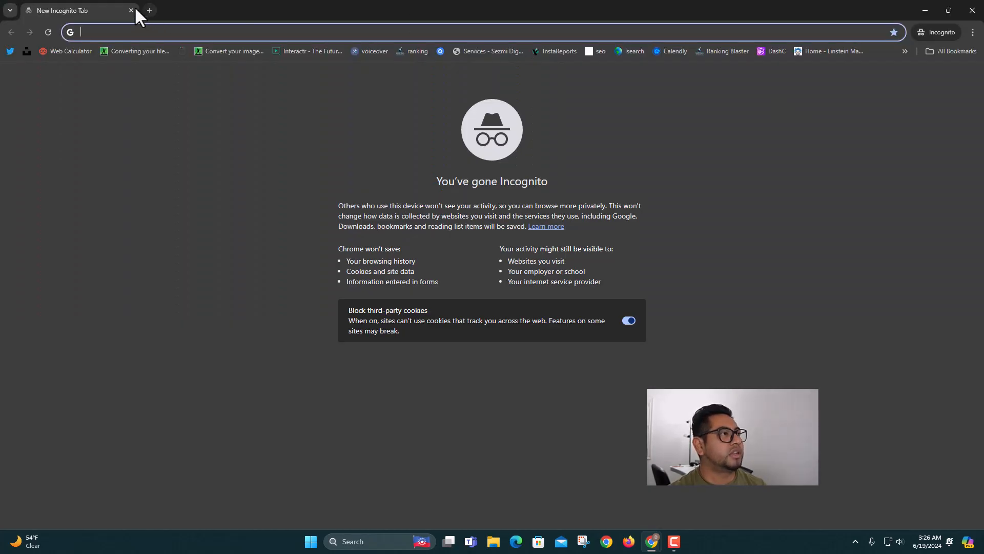
left_click(131, 10)
Test the live calendar by selecting the 1/2/2024, 1/9/2024, 1/16/2024 and 1/18/2024 cards to show their workouts, and browse the remaining dates.
scroll(590, 154, "down", 3)
scroll(630, 123, "up", 3)
scroll(312, 254, "down", 2)
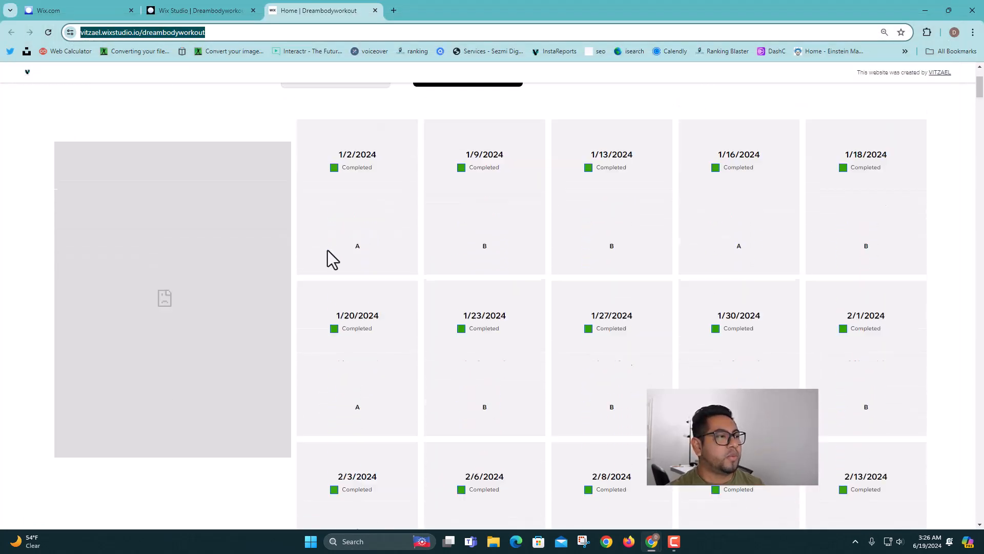
scroll(340, 250, "up", 1)
left_click(346, 245)
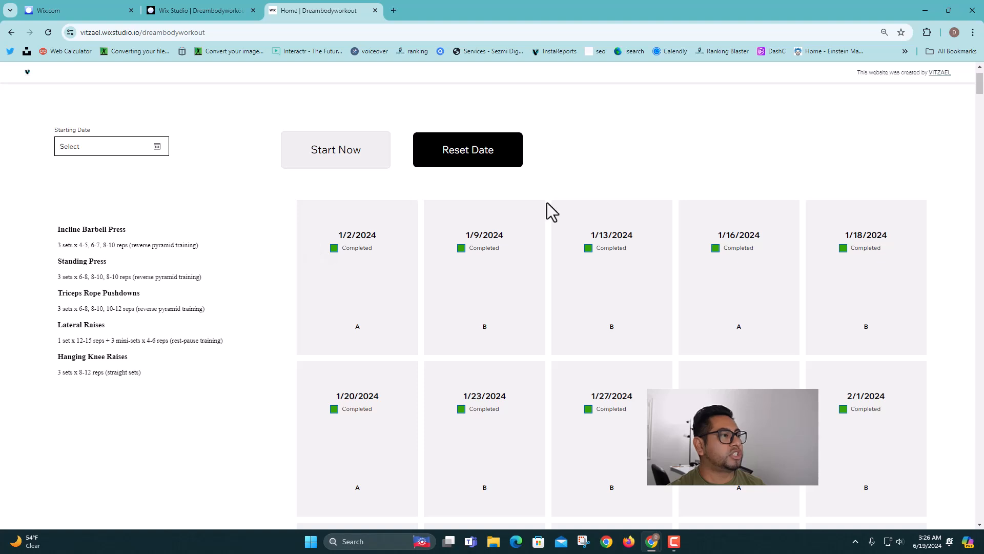
left_click(500, 244)
left_click(722, 239)
left_click(849, 236)
scroll(373, 315, "down", 14)
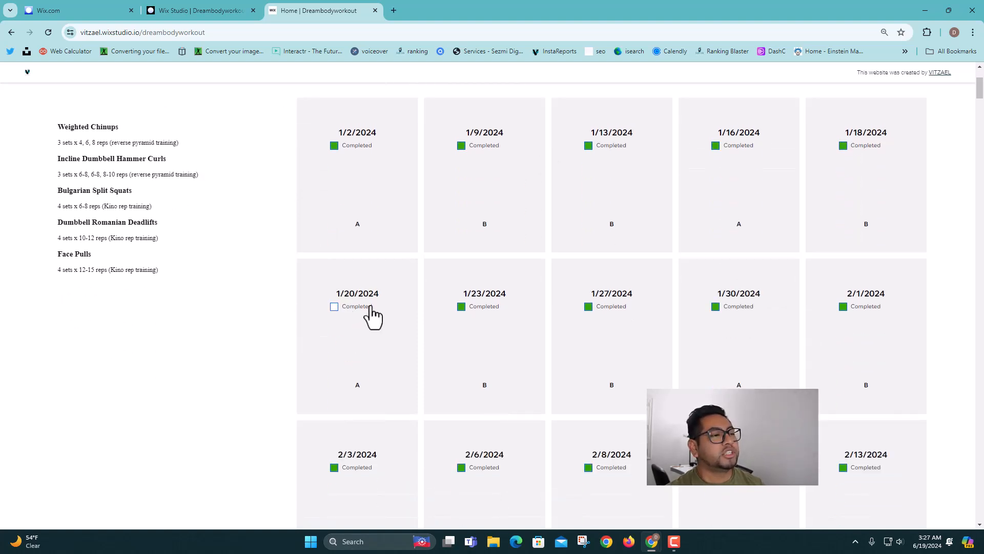
scroll(393, 275, "down", 3)
scroll(393, 278, "up", 18)
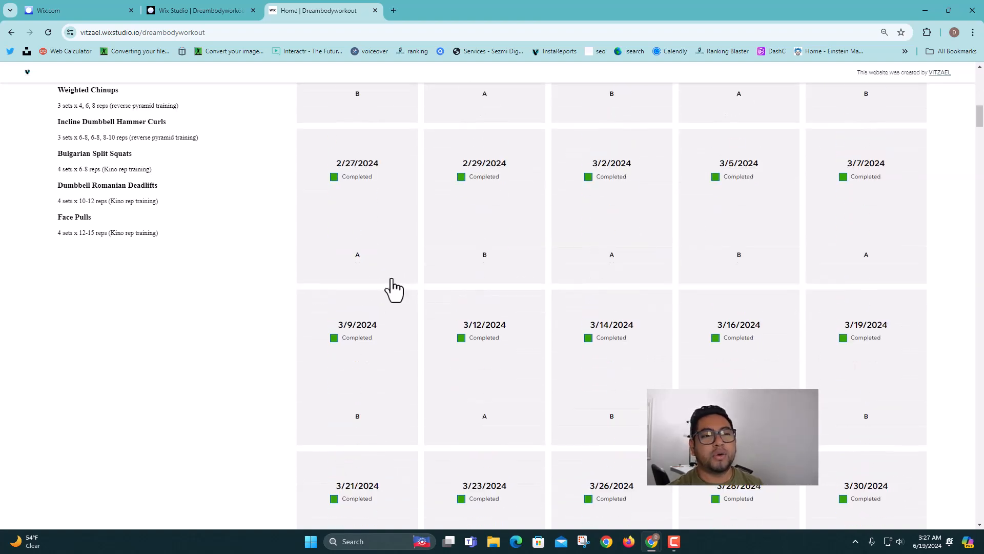
scroll(391, 292, "down", 3)
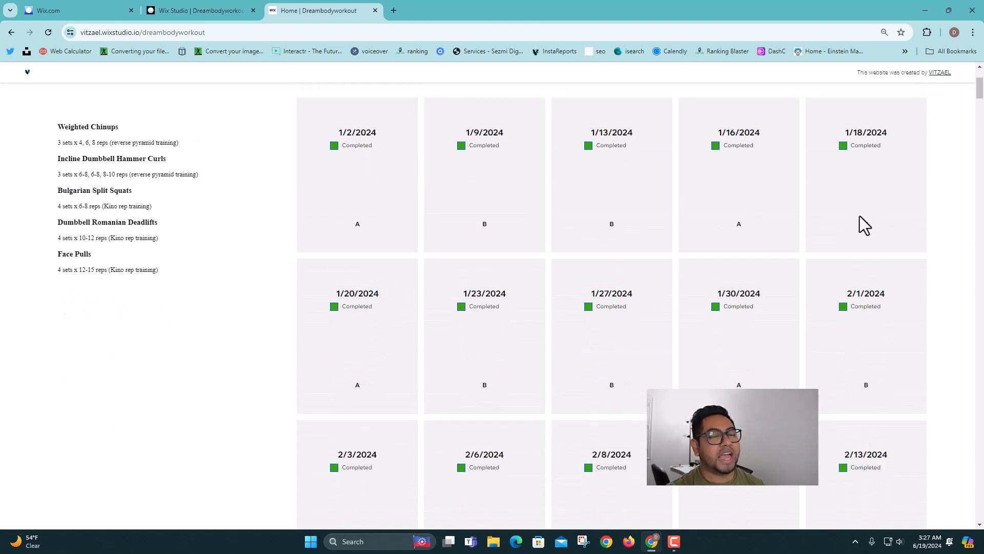